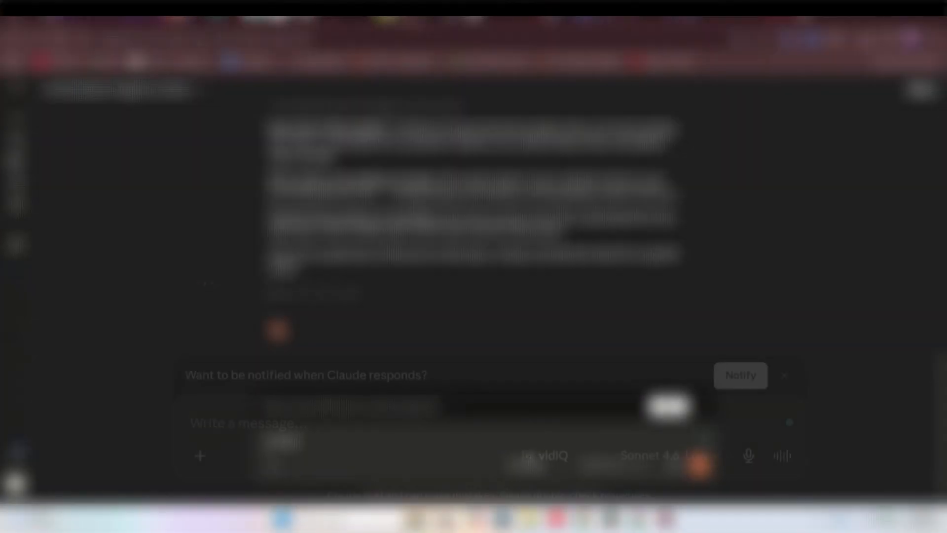
Ask Claude to "provide a good prompt that will help generate youtube topic ideas for beginners creators" and read through the reply.
{"action": "type", "text": "provide a"}
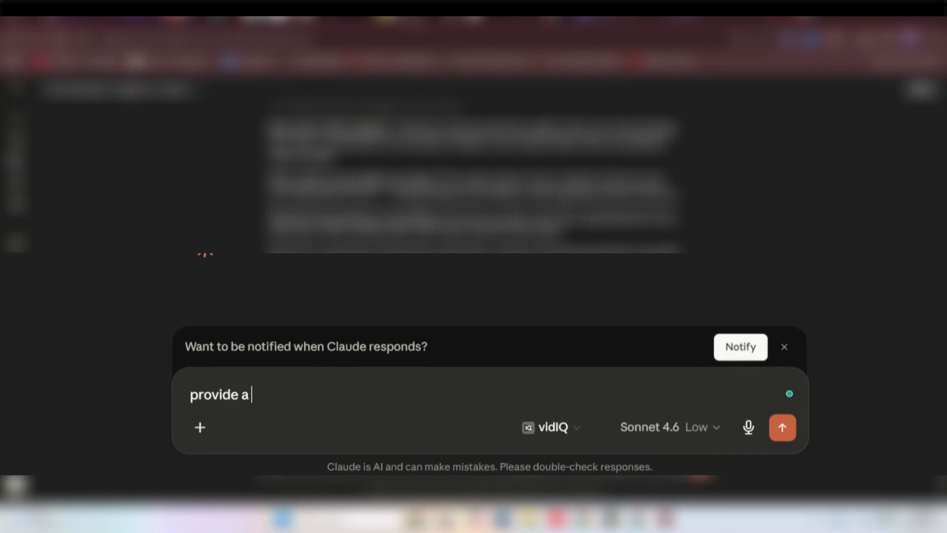
{"action": "type", "text": " good prompt that wil"}
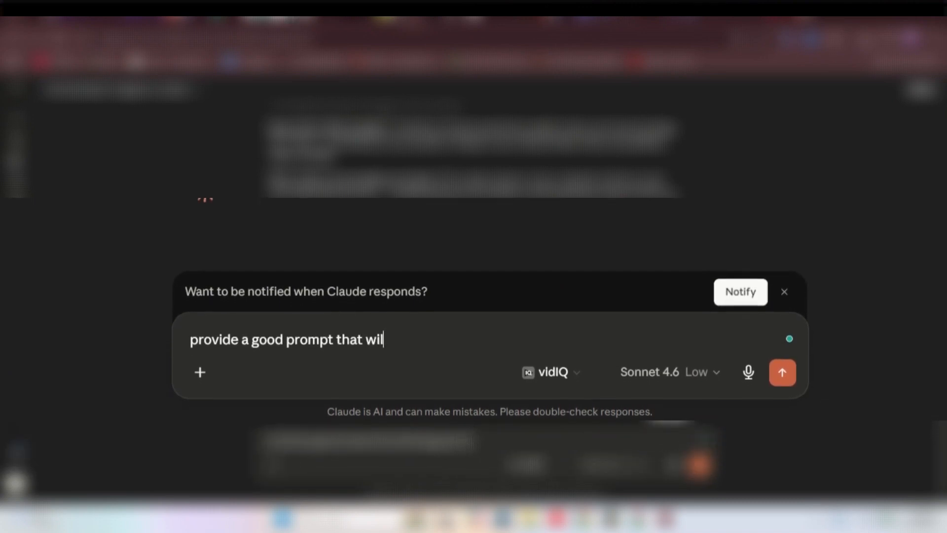
{"action": "type", "text": "l help genert"}
{"action": "type", "text": "e"}
{"action": "key", "text": "BackSpace"}
{"action": "key", "text": "BackSpace"}
{"action": "type", "text": "at"}
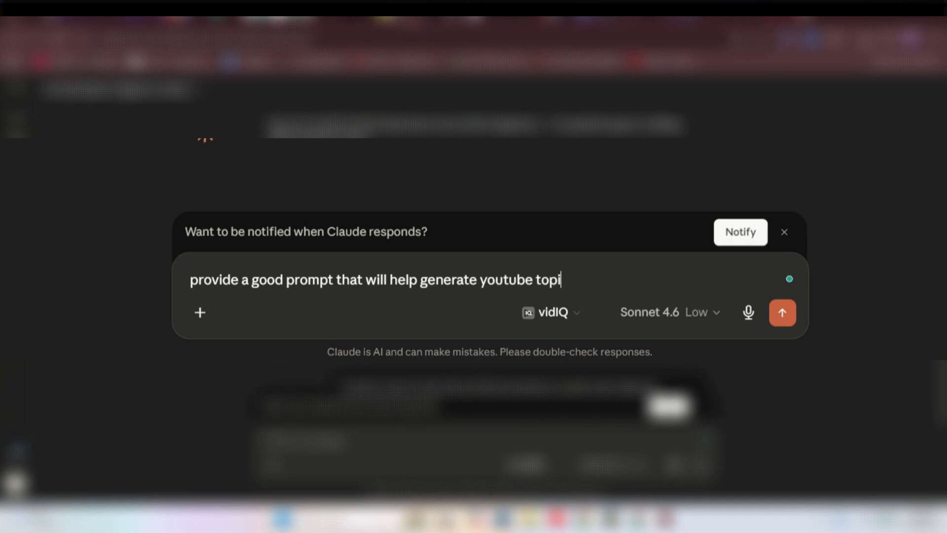
{"action": "type", "text": "e youtube topic ideas for beginners creators"}
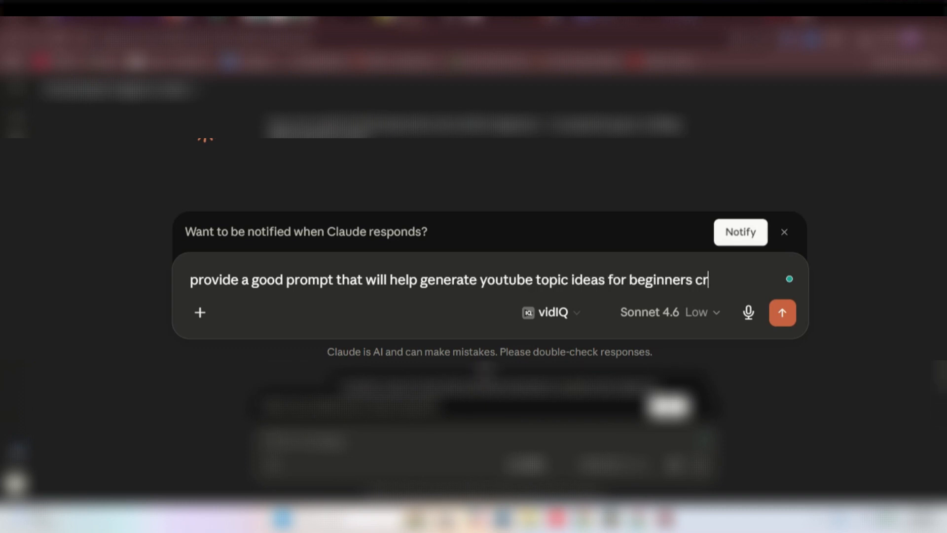
{"action": "key", "text": "Return"}
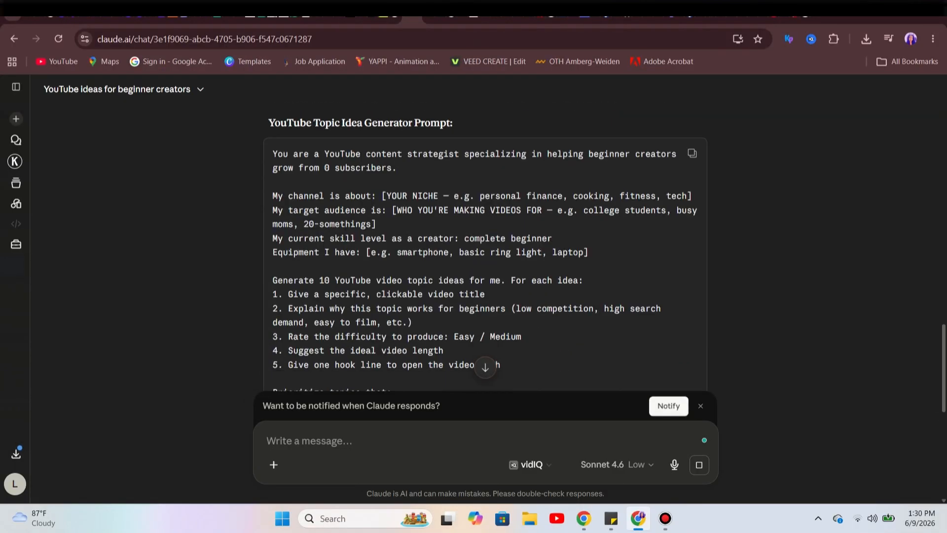
{"action": "scroll", "coordinate": [486, 246], "scroll_direction": "down", "scroll_amount": 3}
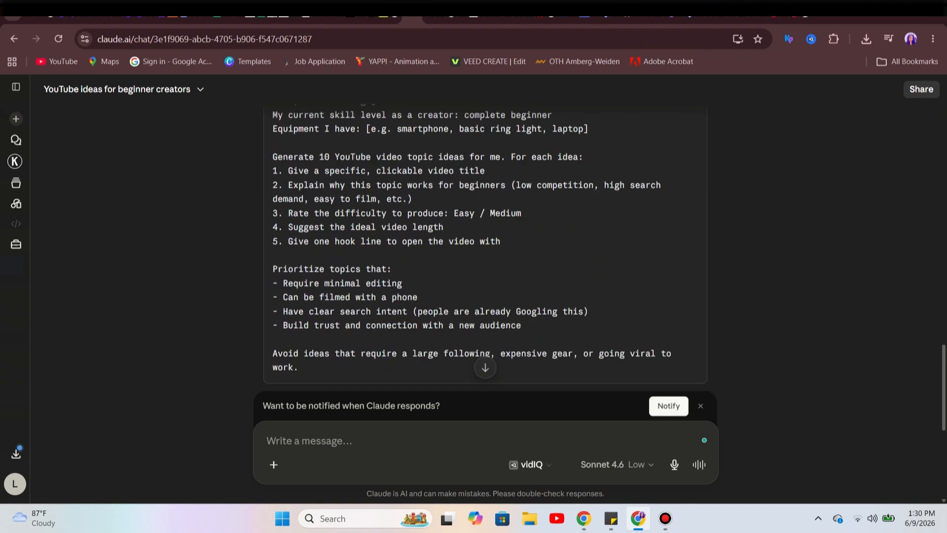
{"action": "scroll", "coordinate": [485, 246], "scroll_direction": "down", "scroll_amount": 4}
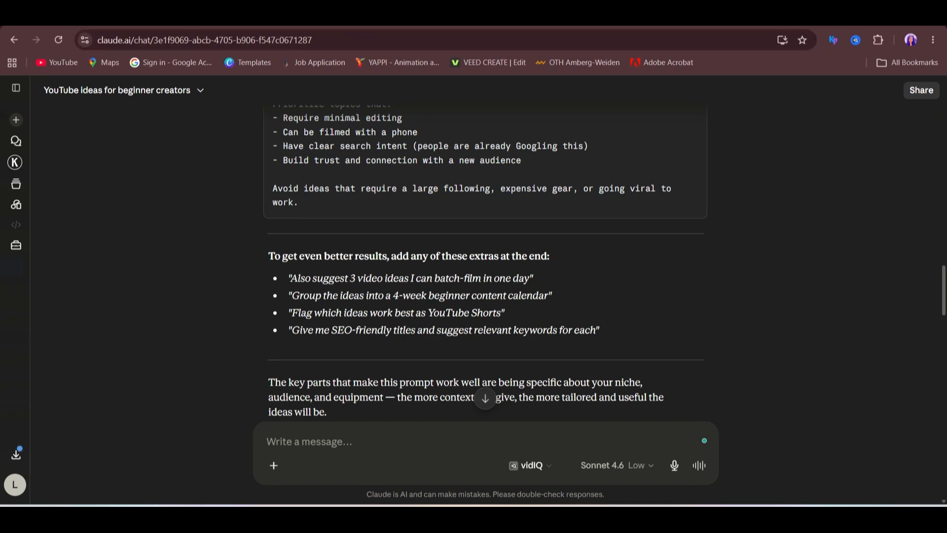
Start a new message with "Act as an expert prompt engineer-".
{"action": "type", "text": "Act as"}
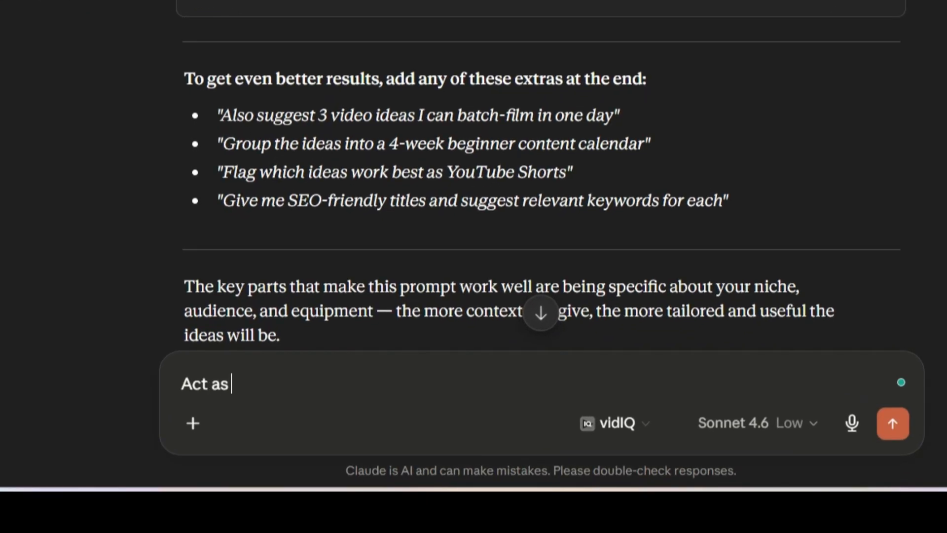
{"action": "type", "text": "an expert pr"}
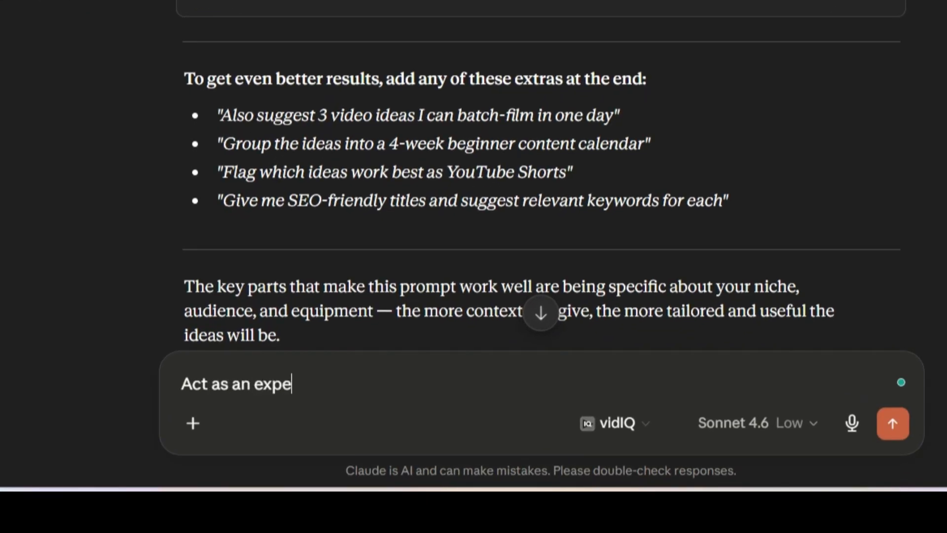
{"action": "type", "text": "ompt engineer"}
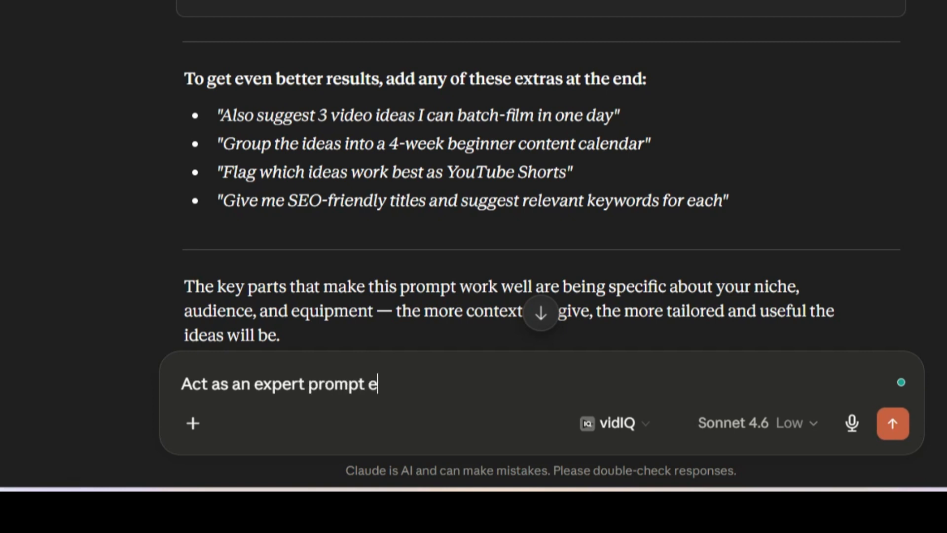
{"action": "type", "text": "- "}
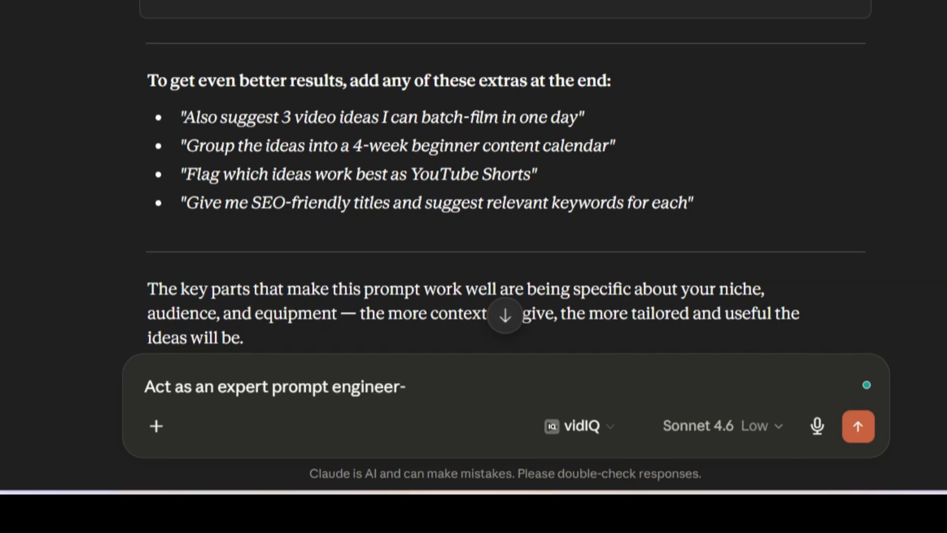
Try "graphics designer" as the role at the end of the drafted message, and clear it again.
{"action": "type", "text": "grphics"}
{"action": "key", "text": "BackSpace"}
{"action": "key", "text": "BackSpace"}
{"action": "key", "text": "BackSpace"}
{"action": "key", "text": "BackSpace"}
{"action": "key", "text": "BackSpace"}
{"action": "type", "text": "aphics designer"}
{"action": "key", "text": "BackSpace"}
{"action": "key", "text": "BackSpace"}
{"action": "key", "text": "BackSpace"}
{"action": "key", "text": "BackSpace"}
{"action": "key", "text": "BackSpace"}
{"action": "key", "text": "BackSpace"}
{"action": "key", "text": "BackSpace"}
{"action": "key", "text": "BackSpace"}
{"action": "key", "text": "BackSpace"}
{"action": "key", "text": "BackSpace"}
{"action": "key", "text": "BackSpace"}
{"action": "key", "text": "BackSpace"}
{"action": "key", "text": "BackSpace"}
{"action": "key", "text": "BackSpace"}
{"action": "key", "text": "BackSpace"}
{"action": "key", "text": "BackSpace"}
{"action": "type", "text": "i"}
{"action": "key", "text": "BackSpace"}
{"action": "key", "text": "BackSpace"}
Try "seo expert" as the role at the end of the drafted message, and clear it again.
{"action": "type", "text": "seo expert"}
{"action": "key", "text": "BackSpace"}
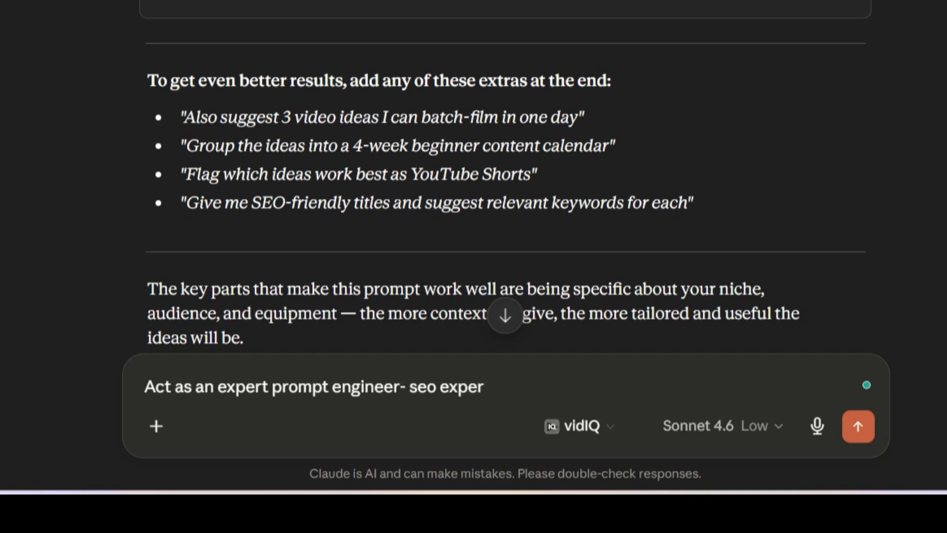
{"action": "key", "text": "BackSpace"}
{"action": "key", "text": "BackSpace"}
{"action": "key", "text": "BackSpace"}
{"action": "key", "text": "BackSpace"}
{"action": "key", "text": "BackSpace"}
{"action": "key", "text": "BackSpace"}
{"action": "key", "text": "BackSpace"}
{"action": "key", "text": "BackSpace"}
{"action": "key", "text": "BackSpace"}
Try "copywriter" as the role at the end of the drafted message, and clear it again.
{"action": "type", "text": "v"}
{"action": "key", "text": "BackSpace"}
{"action": "type", "text": "copywriter"}
{"action": "key", "text": "BackSpace"}
{"action": "key", "text": "BackSpace"}
{"action": "key", "text": "BackSpace"}
{"action": "key", "text": "BackSpace"}
{"action": "key", "text": "BackSpace"}
{"action": "key", "text": "BackSpace"}
{"action": "key", "text": "BackSpace"}
{"action": "key", "text": "BackSpace"}
{"action": "key", "text": "BackSpace"}
{"action": "key", "text": "BackSpace"}
Try "movie director" as the role at the end of the drafted message, and clear it again.
{"action": "type", "text": "movie director"}
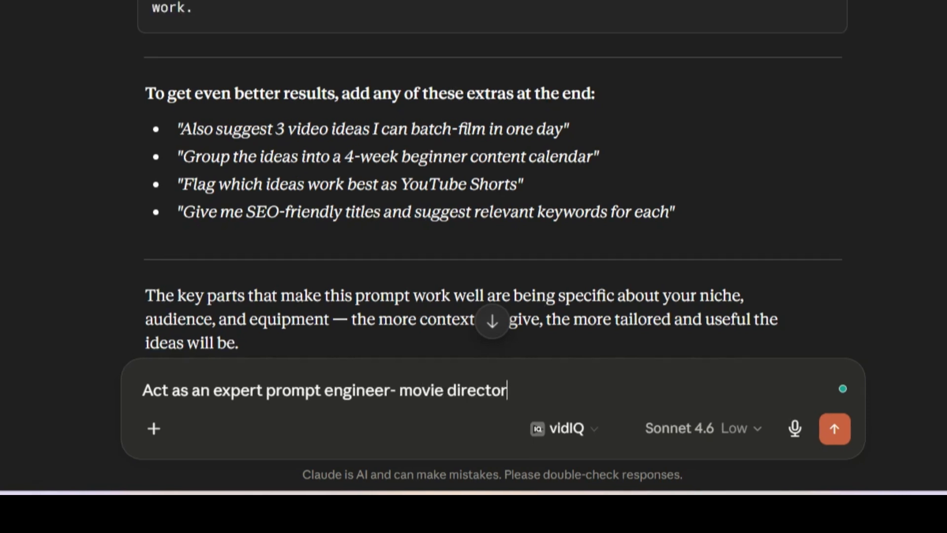
{"action": "key", "text": "BackSpace"}
{"action": "key", "text": "BackSpace"}
{"action": "key", "text": "BackSpace"}
{"action": "key", "text": "BackSpace"}
{"action": "key", "text": "BackSpace"}
{"action": "key", "text": "BackSpace"}
{"action": "key", "text": "BackSpace"}
{"action": "key", "text": "BackSpace"}
{"action": "key", "text": "BackSpace"}
{"action": "key", "text": "BackSpace"}
{"action": "key", "text": "BackSpace"}
{"action": "key", "text": "BackSpace"}
{"action": "key", "text": "BackSpace"}
{"action": "key", "text": "BackSpace"}
Try "teacher" as the role at the end of the drafted message.
{"action": "type", "text": "che"}
{"action": "key", "text": "BackSpace"}
{"action": "key", "text": "BackSpace"}
{"action": "key", "text": "BackSpace"}
{"action": "type", "text": "teacher"}
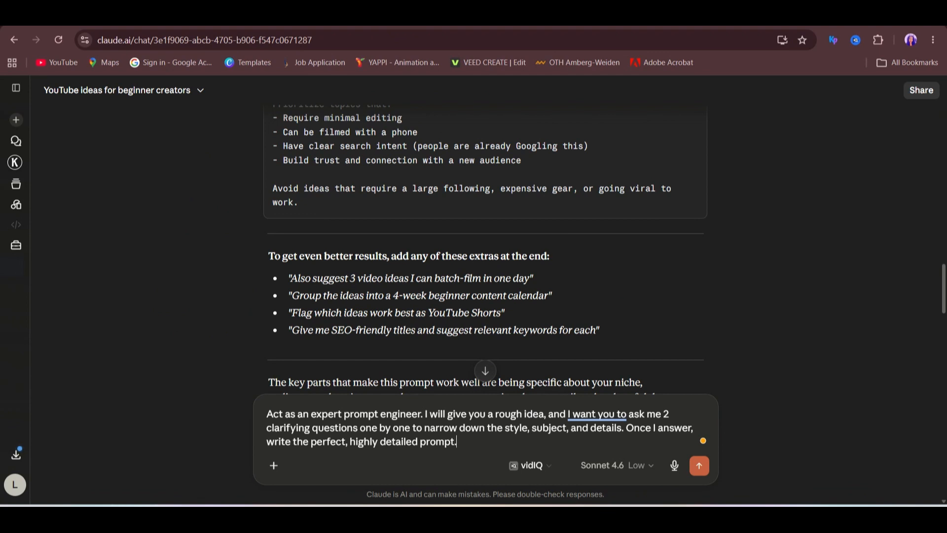
Insert "- digital creator / social media manager" after "expert prompt engineer" in the drafted message.
{"action": "type", "text": "- c"}
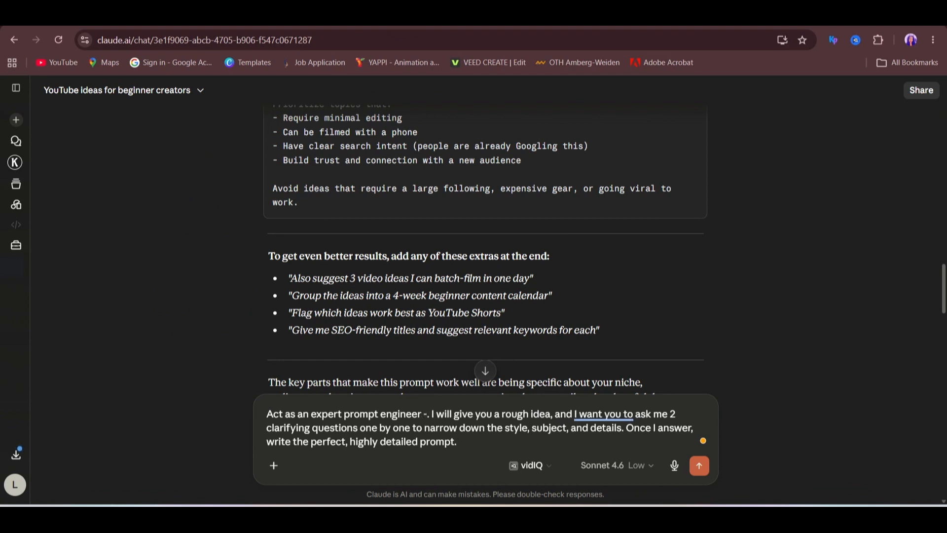
{"action": "type", "text": "re"}
{"action": "key", "text": "BackSpace"}
{"action": "key", "text": "BackSpace"}
{"action": "key", "text": "BackSpace"}
{"action": "type", "text": "digit"}
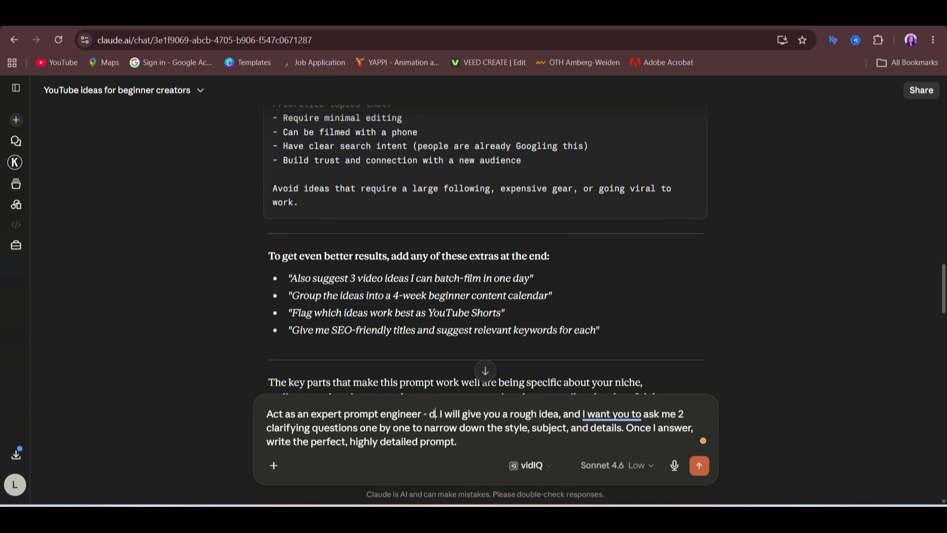
{"action": "type", "text": "al creator /"}
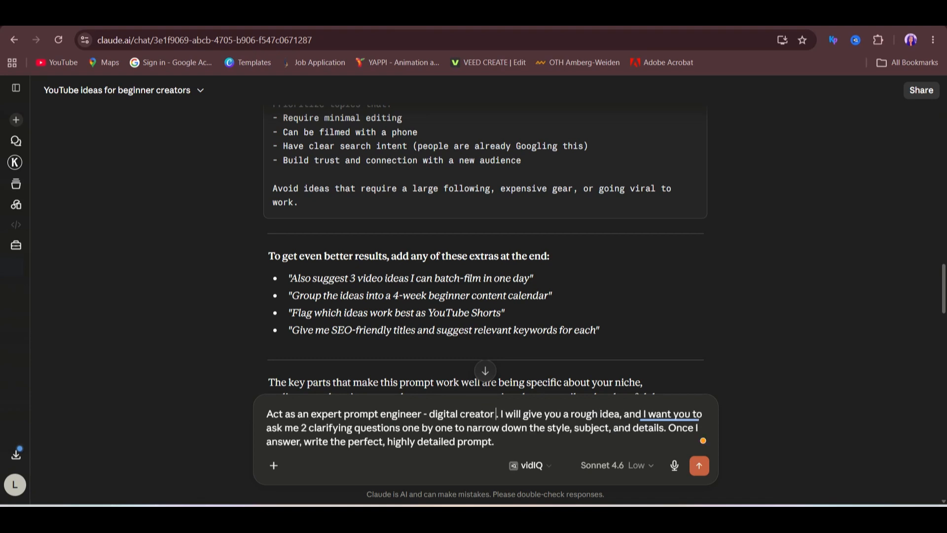
{"action": "type", "text": " social media manag"}
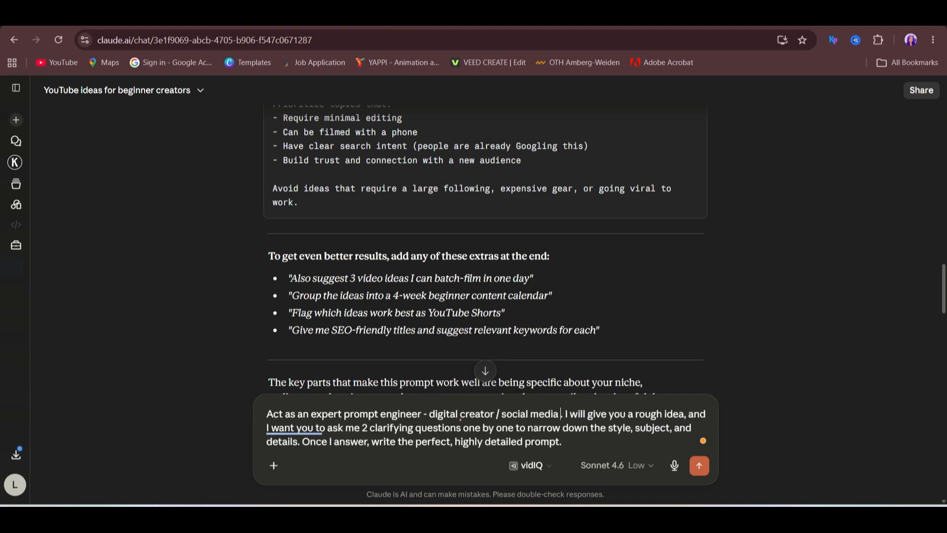
{"action": "type", "text": "er"}
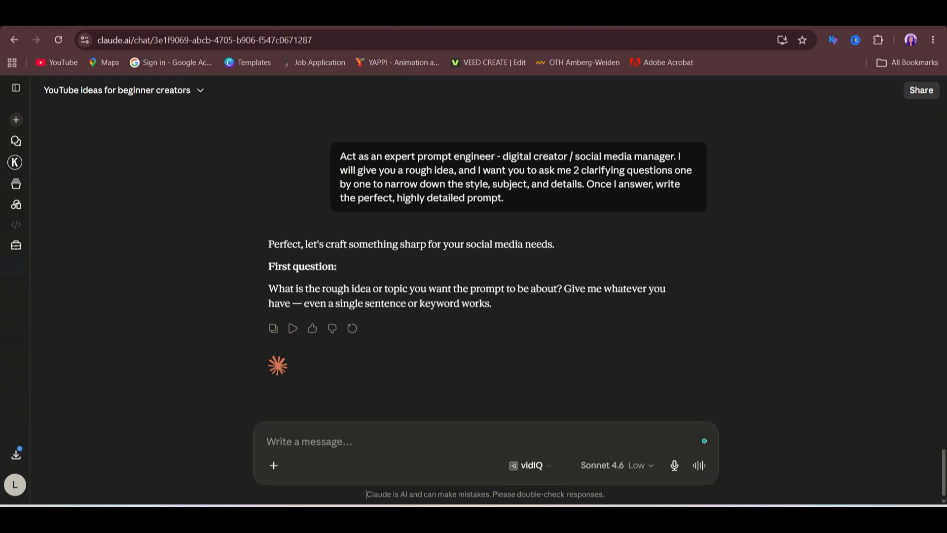
Answer the first clarifying question with "Develop beginner YouTube topic ideas on using canva to earn.".
{"action": "type", "text": "Develop beginner YouTube topic ideas on using canva to earn."}
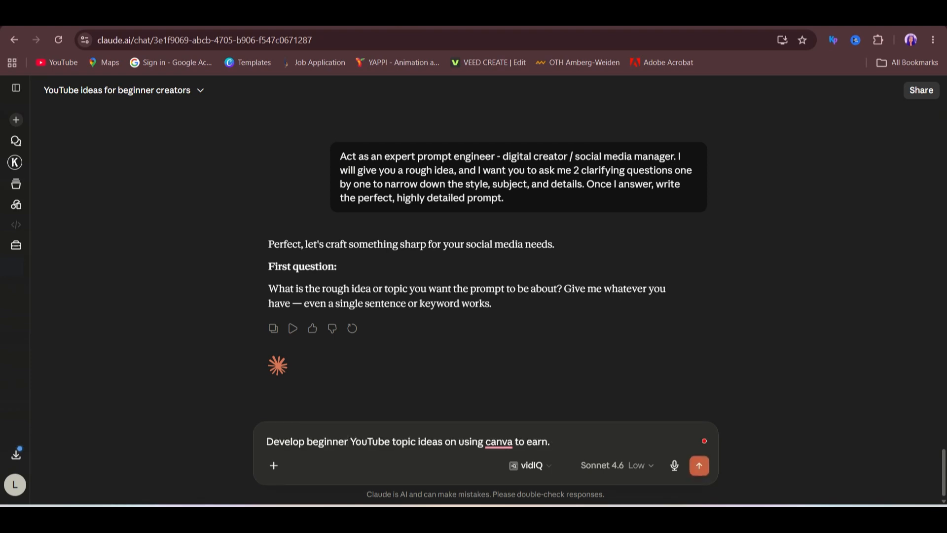
{"action": "left_click", "coordinate": [348, 442]}
{"action": "key", "text": "Return"}
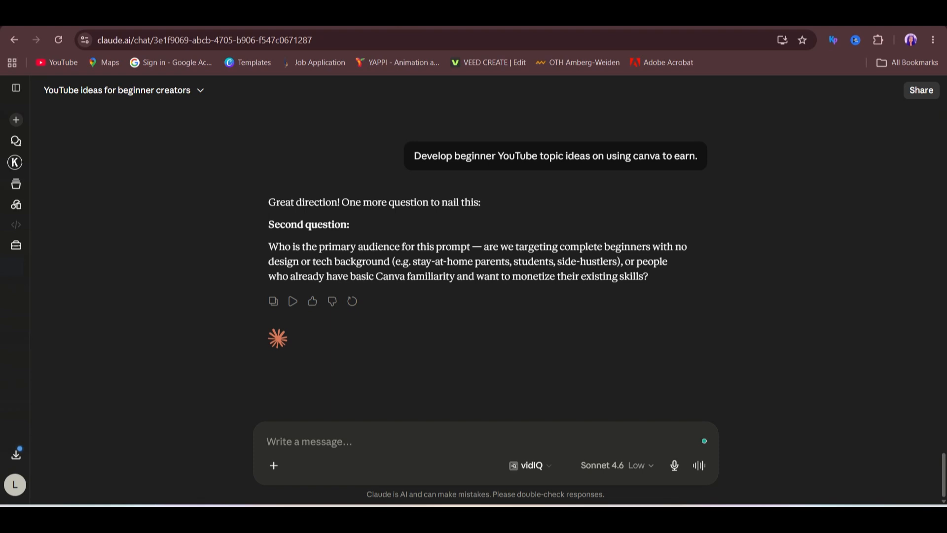
Answer the audience question by quoting its "targeting complete beginners with no design or tech background" option, prefixed with "I am".
{"action": "left_click_drag", "start_coordinate": [516, 246], "coordinate": [618, 262]}
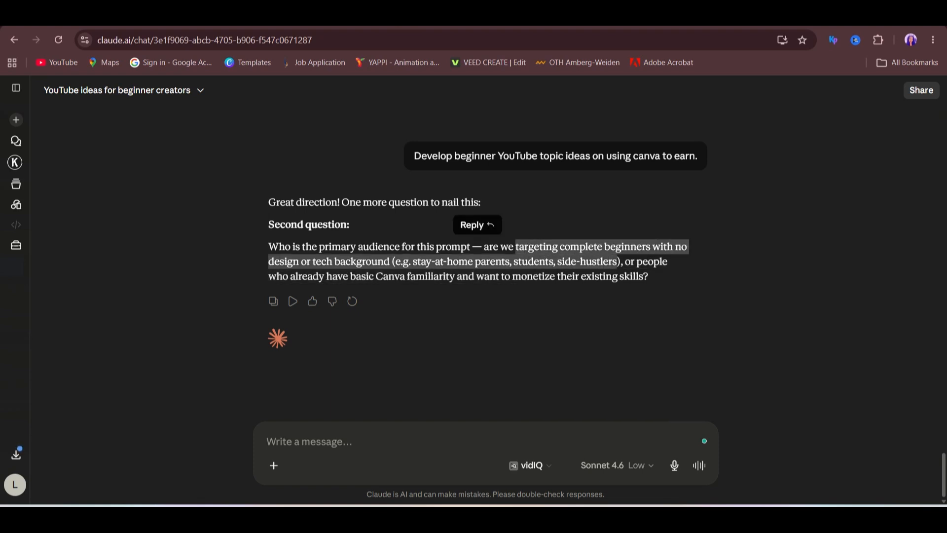
{"action": "left_click", "coordinate": [477, 224]}
{"action": "type", "text": "I am"}
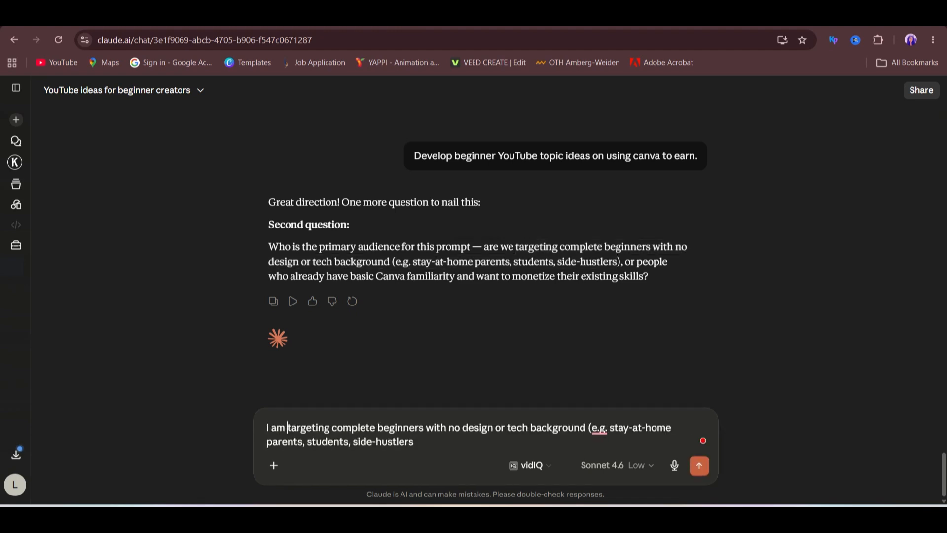
{"action": "key", "text": "Return"}
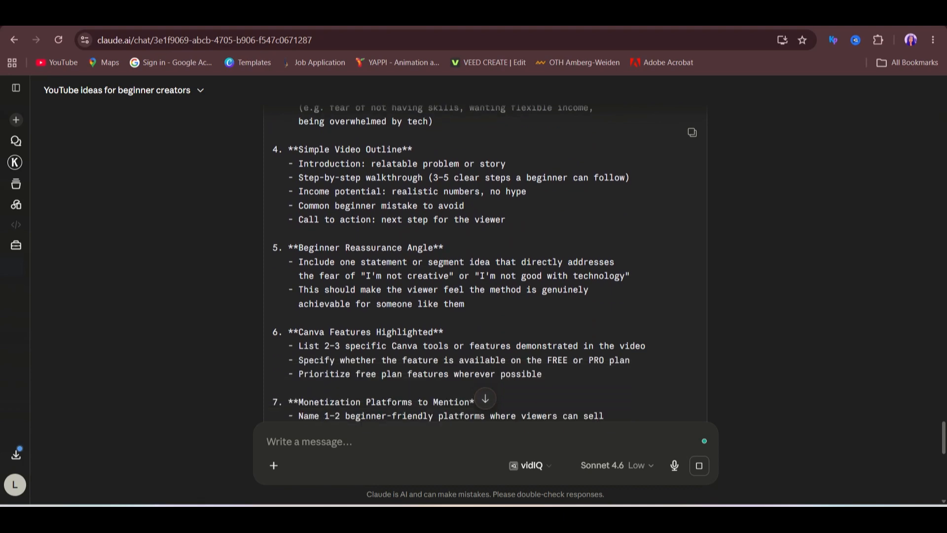
Read through the generated detailed prompt, from its introduction and numbered sections to the closing criteria.
{"action": "scroll", "coordinate": [485, 264], "scroll_direction": "down", "scroll_amount": 10}
{"action": "scroll", "coordinate": [484, 264], "scroll_direction": "up", "scroll_amount": 6}
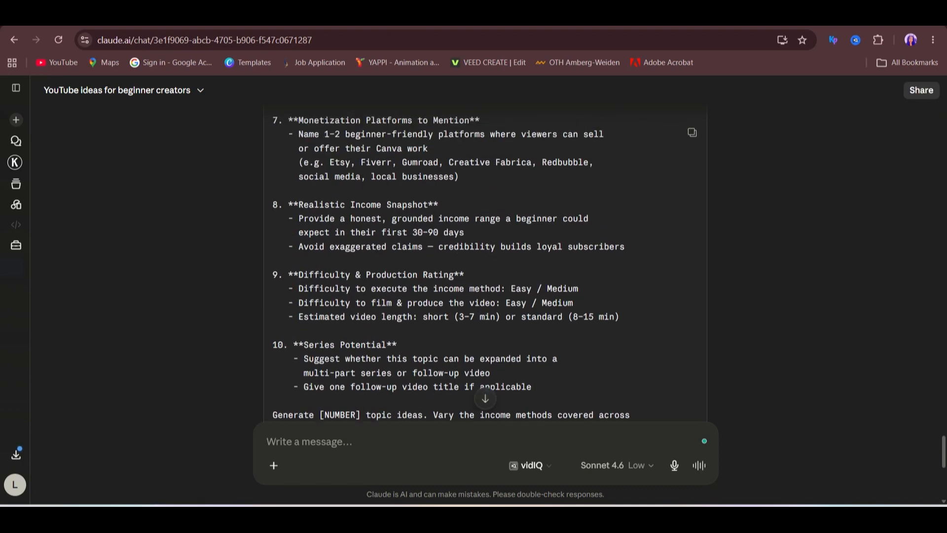
{"action": "scroll", "coordinate": [452, 264], "scroll_direction": "up", "scroll_amount": 1}
{"action": "scroll", "coordinate": [485, 264], "scroll_direction": "up", "scroll_amount": 6}
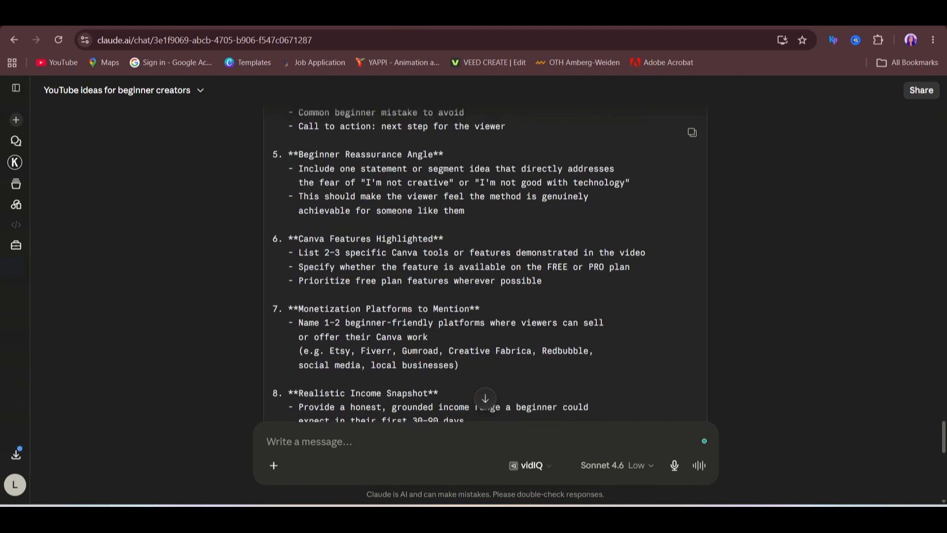
{"action": "scroll", "coordinate": [485, 263], "scroll_direction": "up", "scroll_amount": 5}
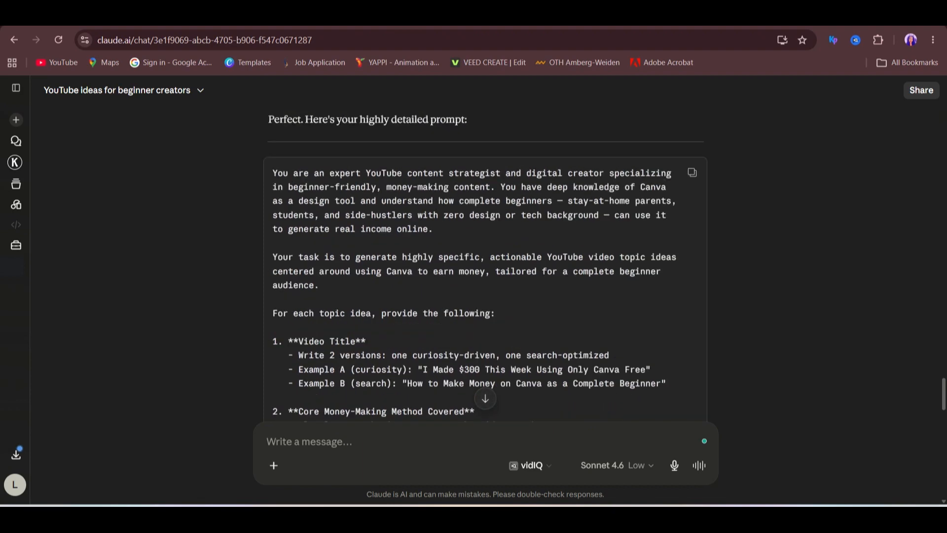
{"action": "scroll", "coordinate": [485, 263], "scroll_direction": "up", "scroll_amount": 2}
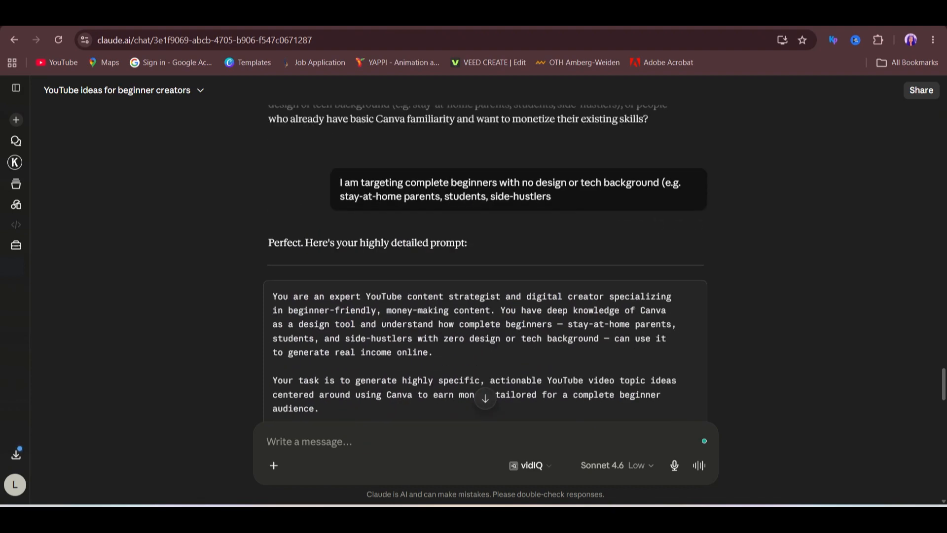
{"action": "scroll", "coordinate": [485, 264], "scroll_direction": "down", "scroll_amount": 15}
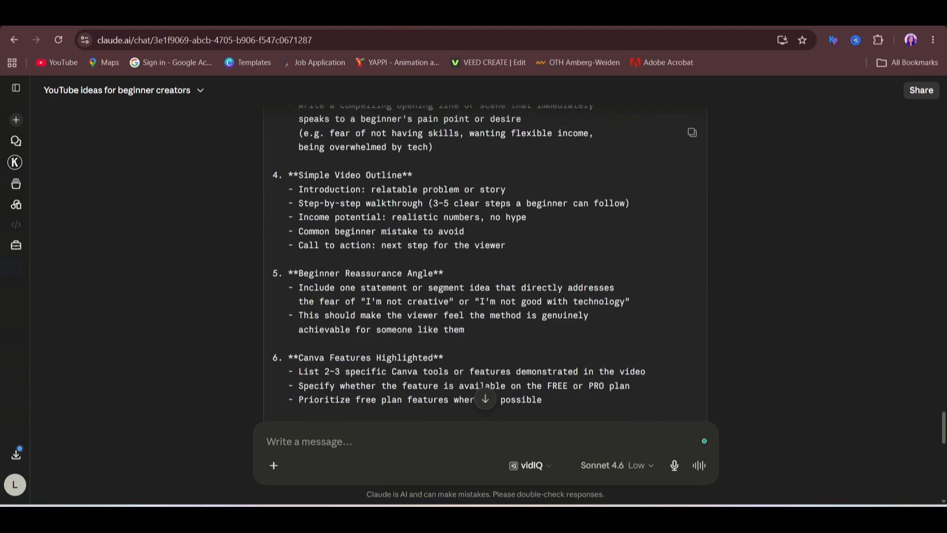
{"action": "scroll", "coordinate": [485, 264], "scroll_direction": "up", "scroll_amount": 2}
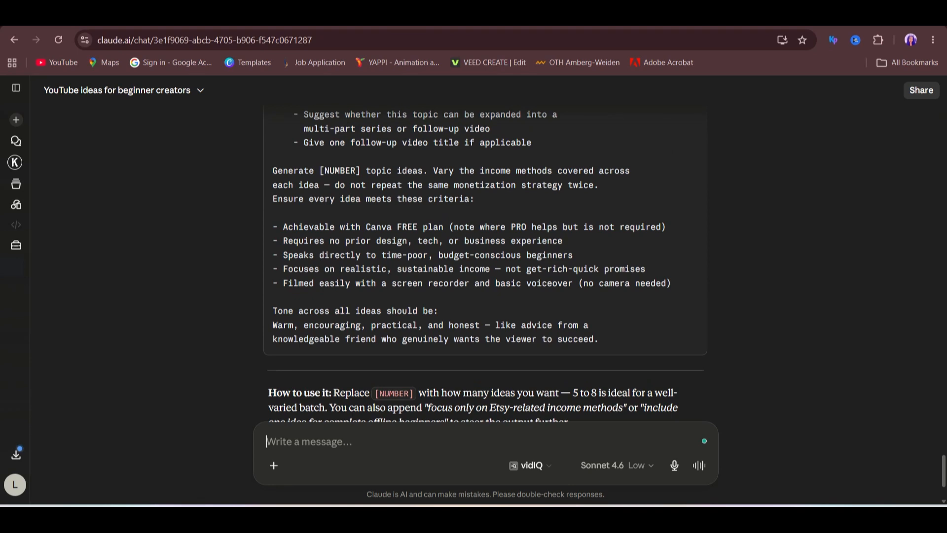
Send the follow-up message "generate" to have the topic ideas produced from the detailed prompt.
{"action": "type", "text": "generate"}
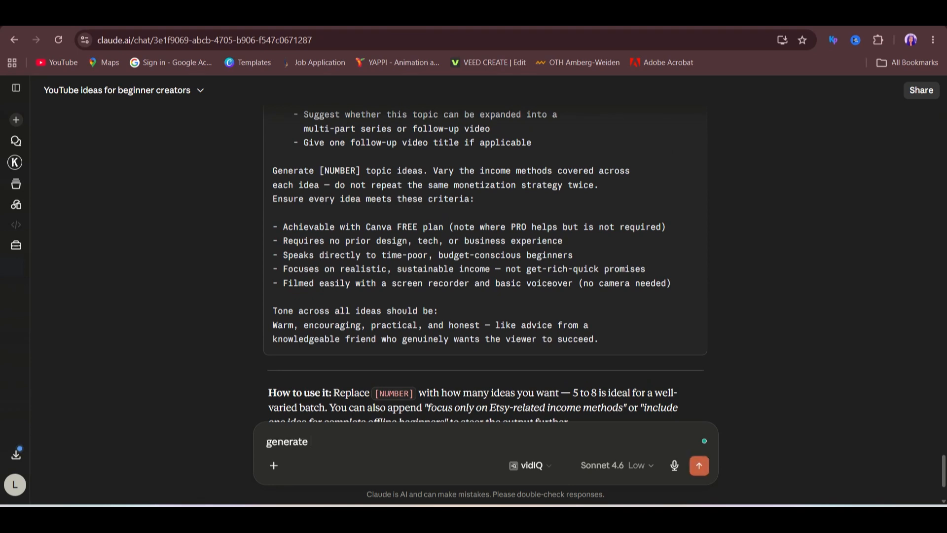
{"action": "key", "text": "Return"}
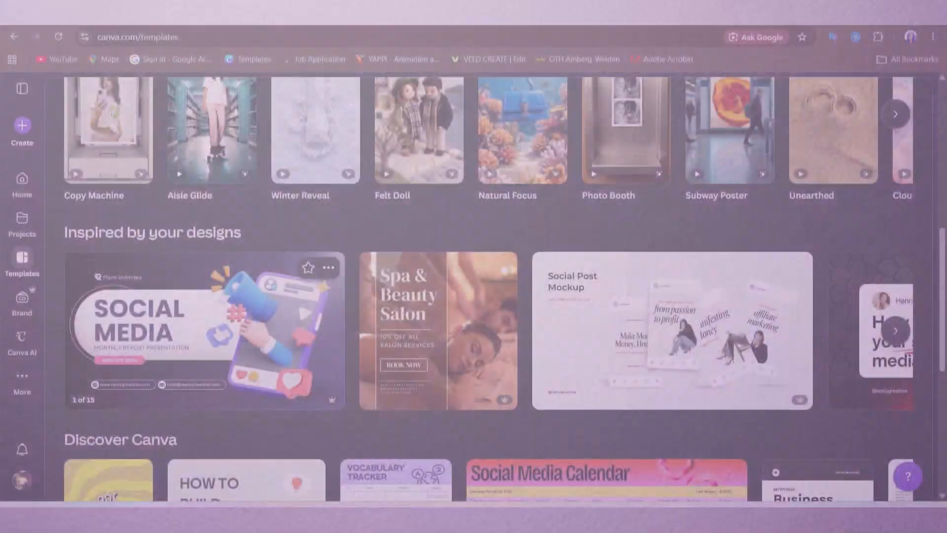
Browse the suggested and trending designs on Canva's Templates page and return to the template categories.
{"action": "scroll", "coordinate": [489, 287], "scroll_direction": "down", "scroll_amount": 5}
{"action": "scroll", "coordinate": [375, 305], "scroll_direction": "down", "scroll_amount": 6}
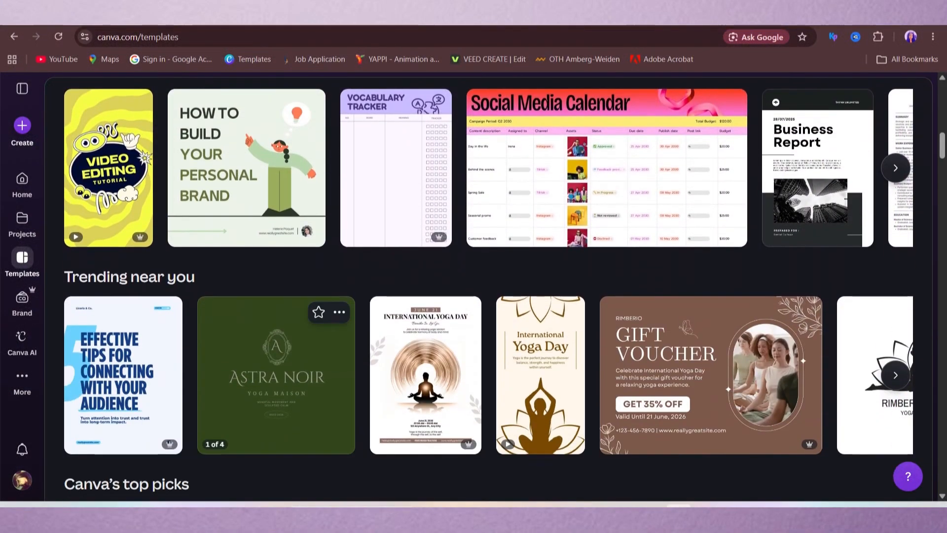
{"action": "scroll", "coordinate": [636, 319], "scroll_direction": "down", "scroll_amount": 2}
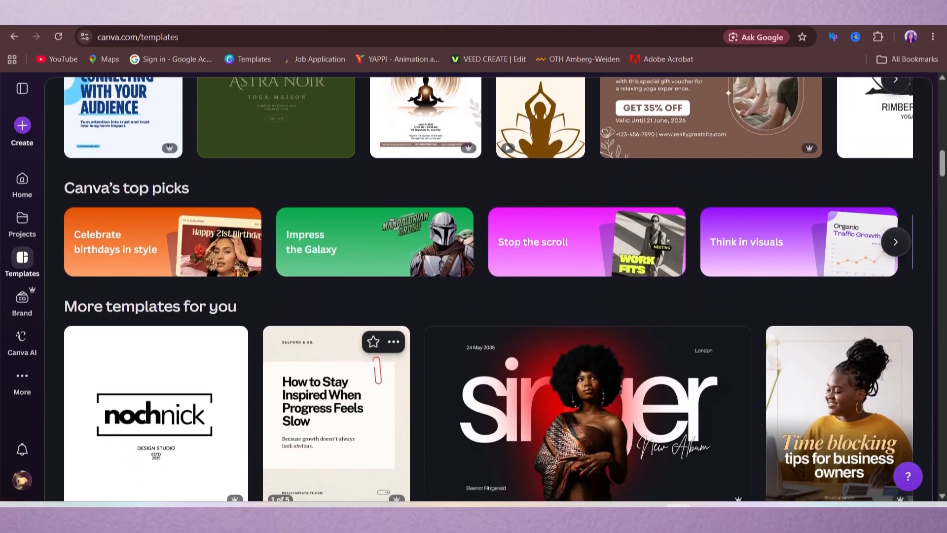
{"action": "scroll", "coordinate": [635, 318], "scroll_direction": "up", "scroll_amount": 20}
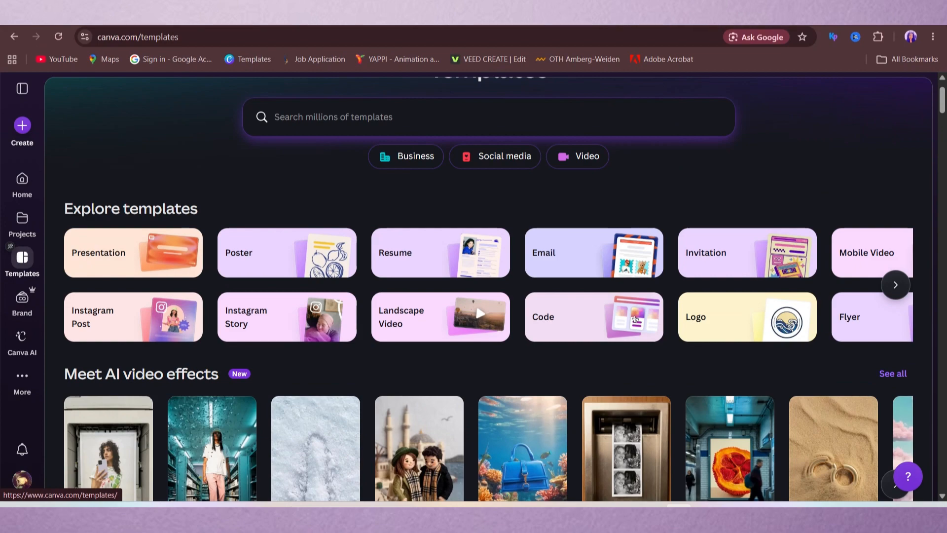
Search the Canva templates for "youtube thumbnail".
{"action": "scroll", "coordinate": [635, 319], "scroll_direction": "down", "scroll_amount": 8}
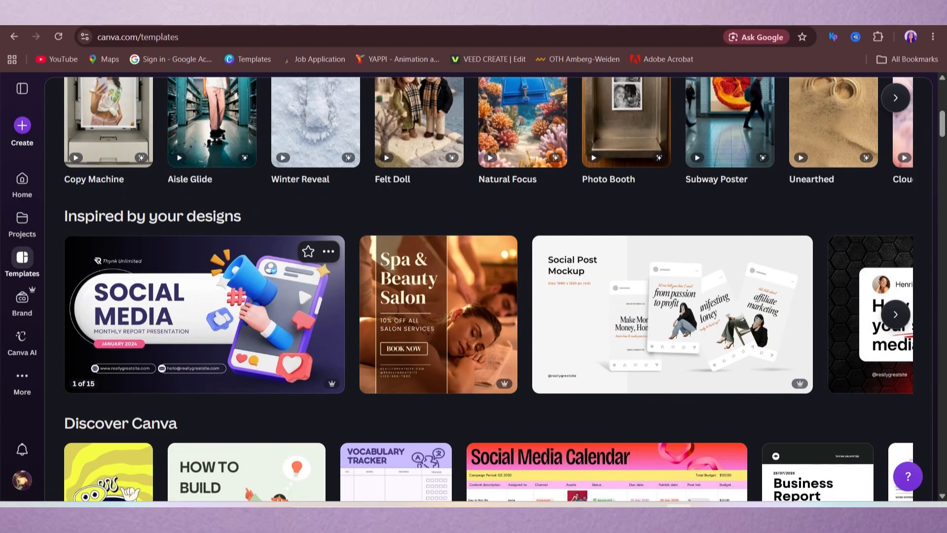
{"action": "scroll", "coordinate": [635, 379], "scroll_direction": "up", "scroll_amount": 10}
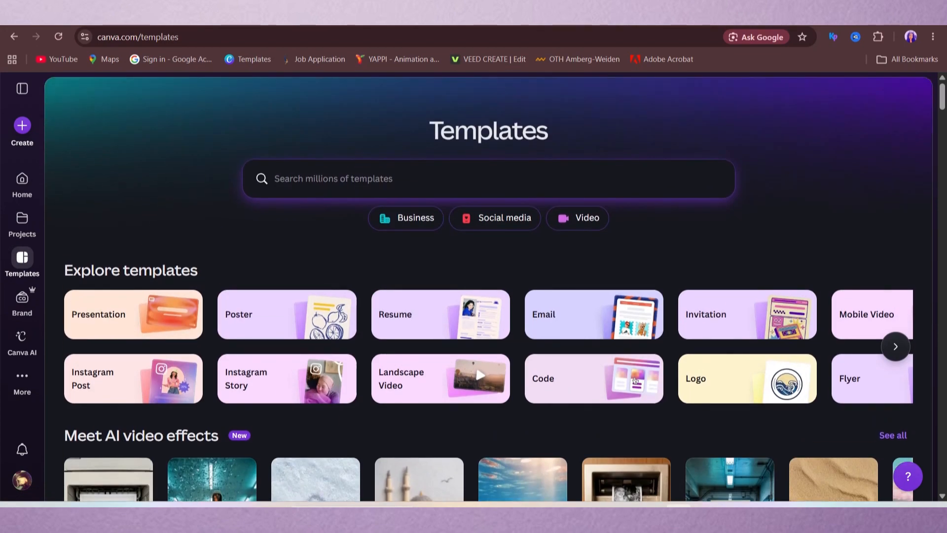
{"action": "type", "text": "yout"}
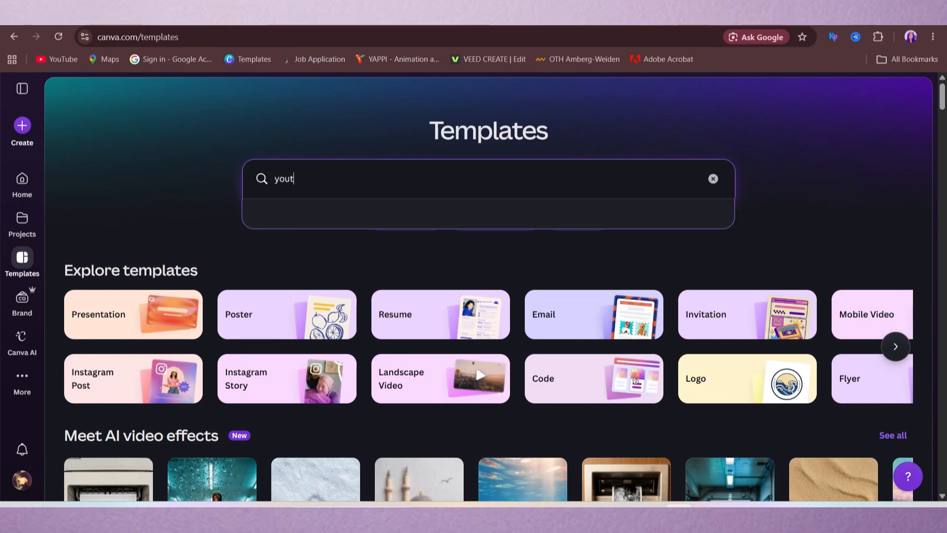
{"action": "type", "text": "ube thumbnail"}
{"action": "key", "text": "Return"}
Browse the YouTube thumbnail templates to examine their layouts, colours and text styles.
{"action": "scroll", "coordinate": [636, 380], "scroll_direction": "down", "scroll_amount": 3}
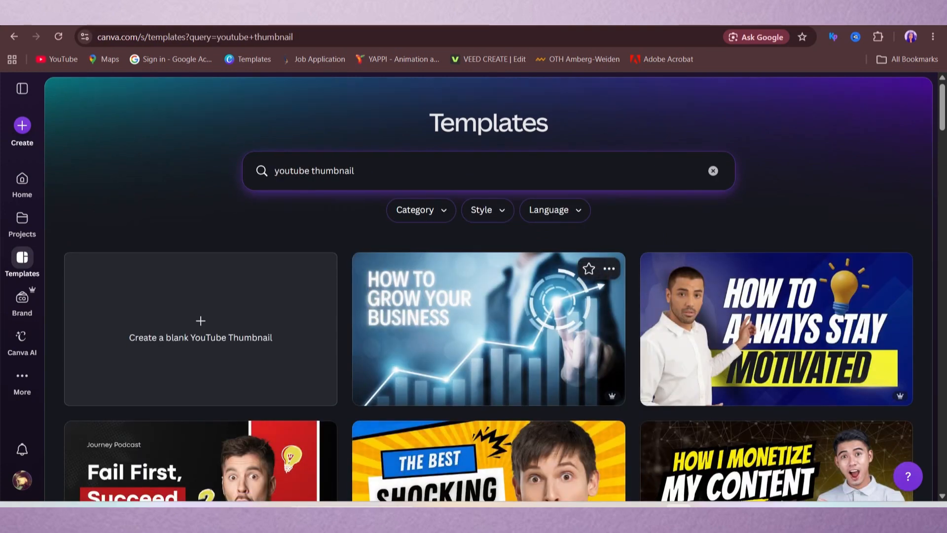
{"action": "scroll", "coordinate": [488, 289], "scroll_direction": "down", "scroll_amount": 7}
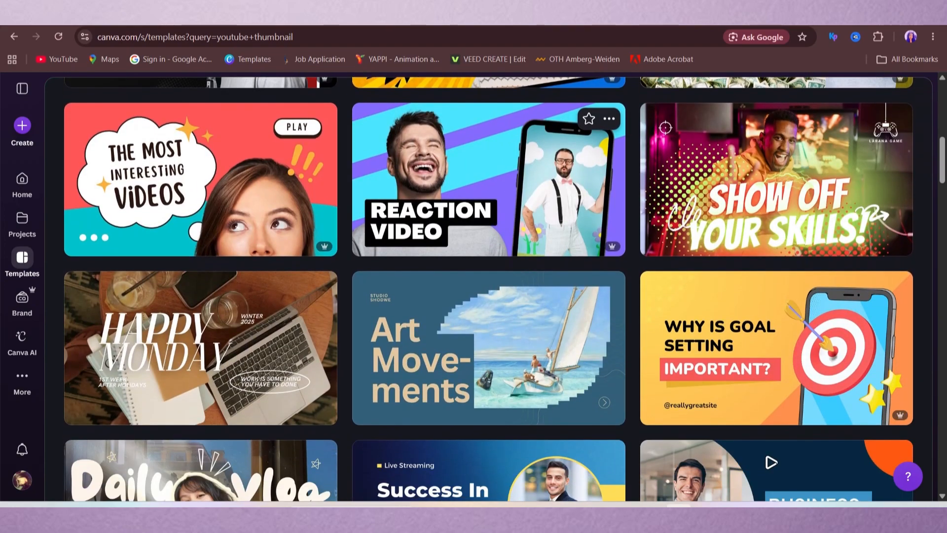
{"action": "scroll", "coordinate": [488, 288], "scroll_direction": "down", "scroll_amount": 12}
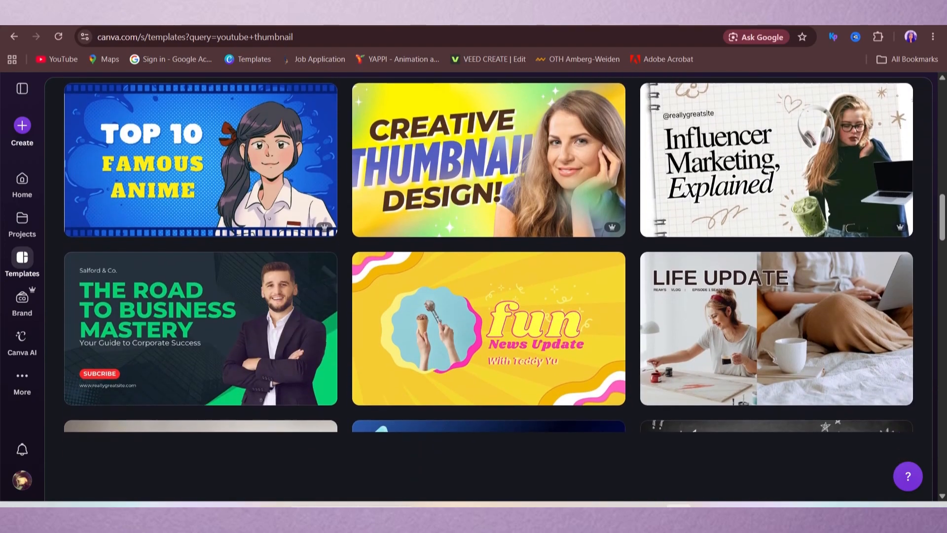
{"action": "scroll", "coordinate": [295, 285], "scroll_direction": "down", "scroll_amount": 6}
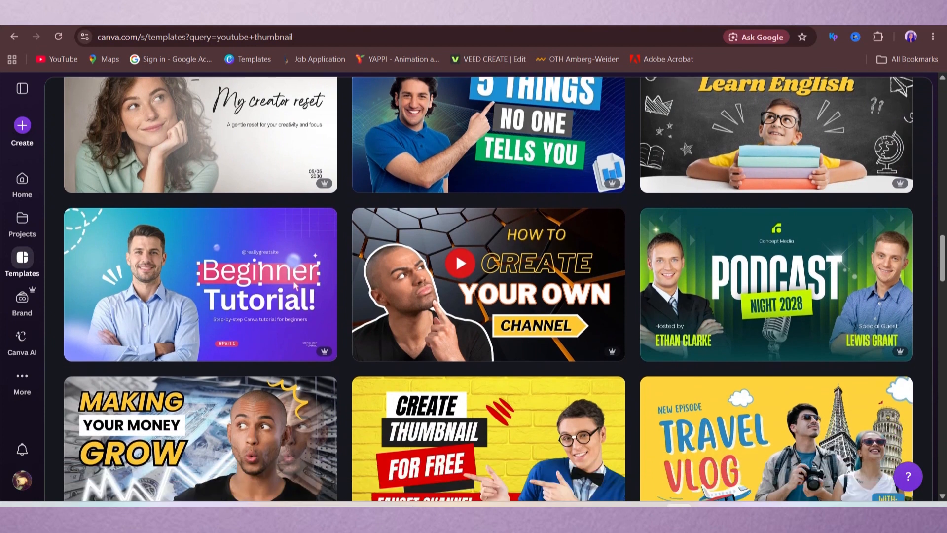
{"action": "scroll", "coordinate": [488, 289], "scroll_direction": "down", "scroll_amount": 2}
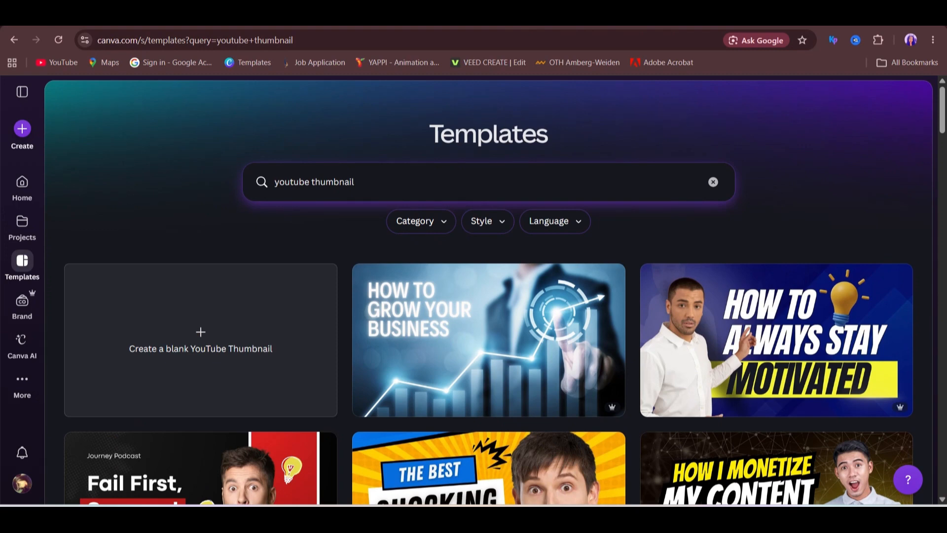
{"action": "scroll", "coordinate": [488, 385], "scroll_direction": "down", "scroll_amount": 3}
{"action": "scroll", "coordinate": [489, 320], "scroll_direction": "down", "scroll_amount": 3}
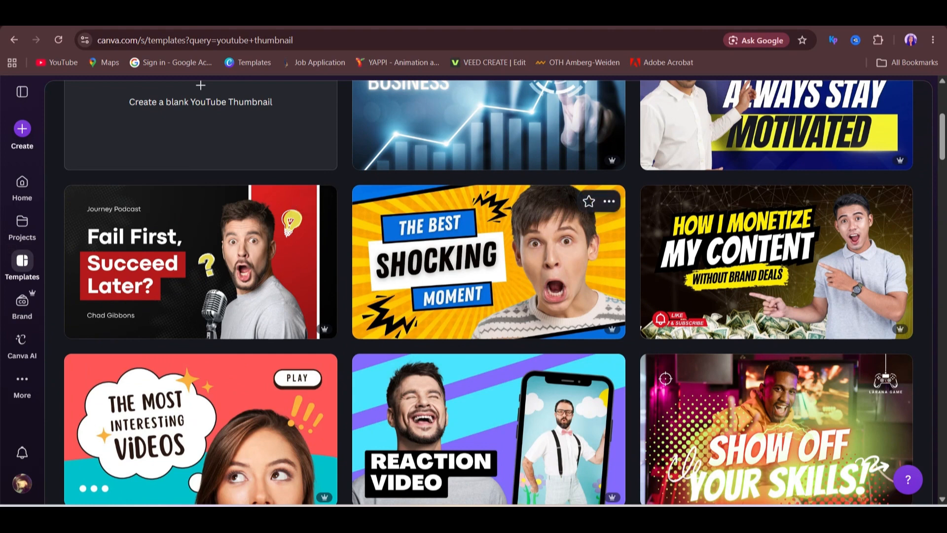
{"action": "scroll", "coordinate": [488, 296], "scroll_direction": "down", "scroll_amount": 3}
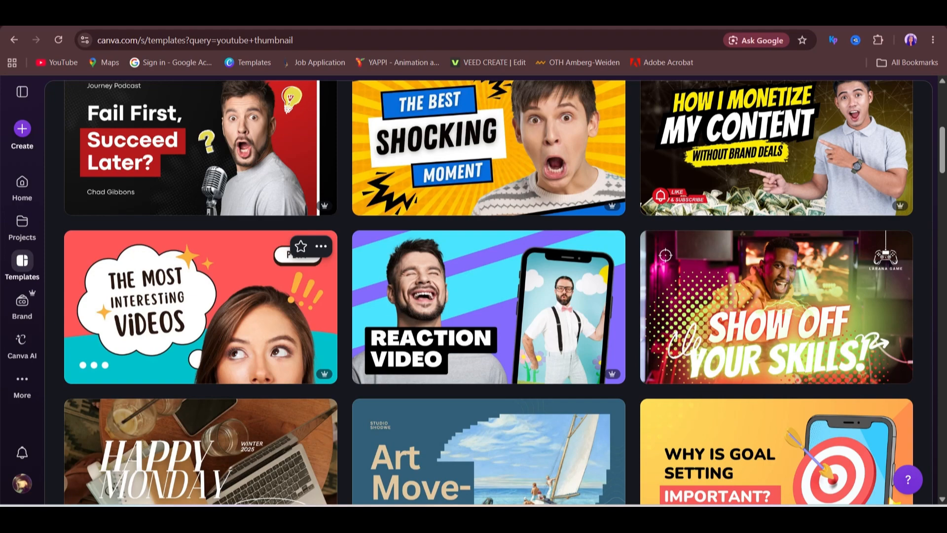
Create a blank YouTube Thumbnail design and set its background to the custom solid colour #151515.
{"action": "scroll", "coordinate": [200, 306], "scroll_direction": "up", "scroll_amount": 6}
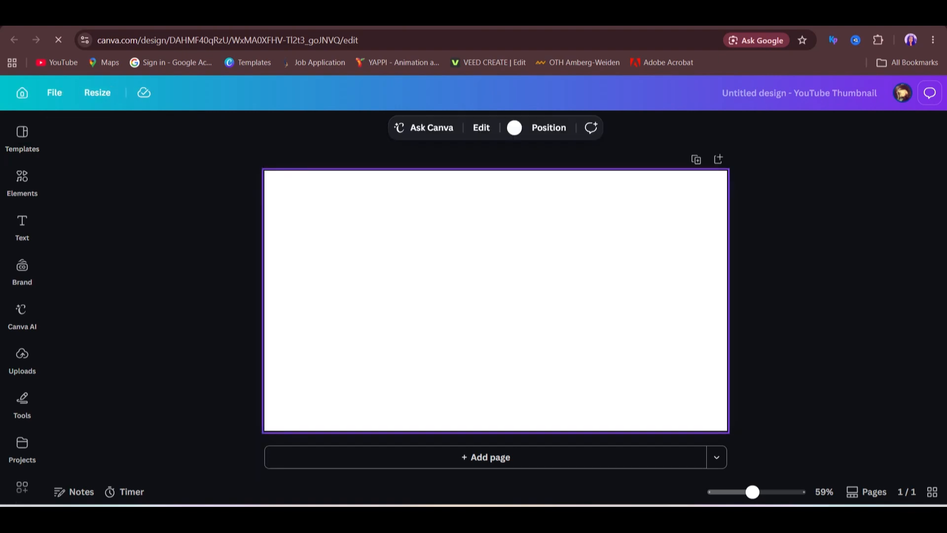
{"action": "left_click", "coordinate": [514, 127]}
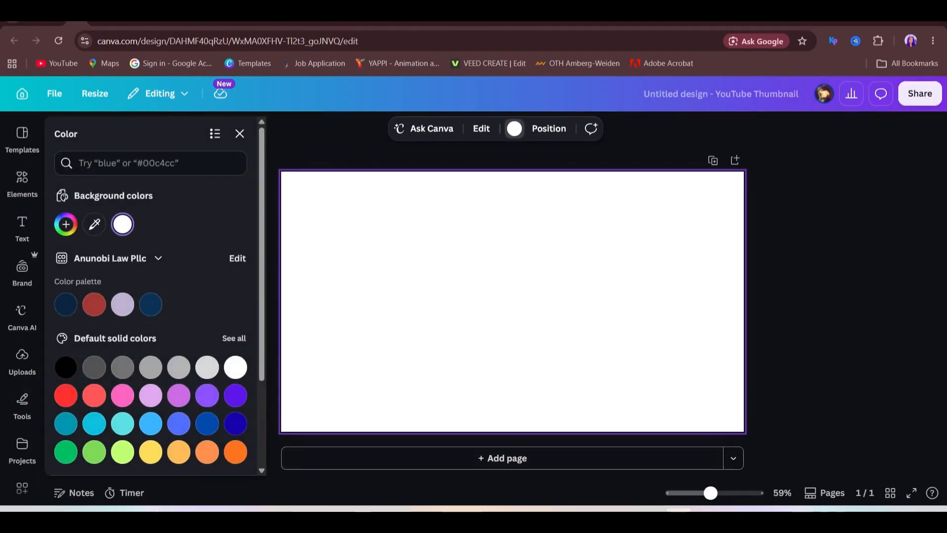
{"action": "left_click", "coordinate": [66, 368]}
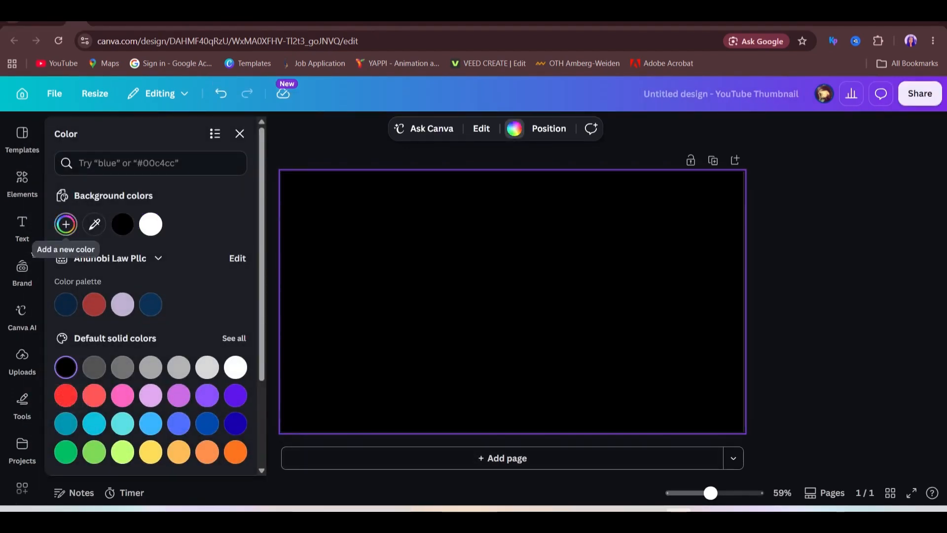
{"action": "left_click", "coordinate": [66, 225]}
{"action": "left_click_drag", "start_coordinate": [67, 343], "coordinate": [71, 336]}
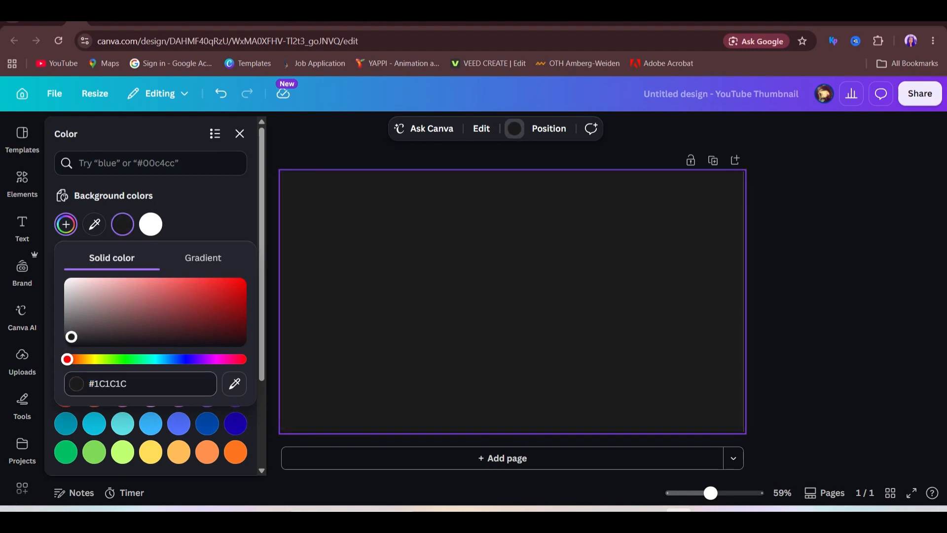
{"action": "left_click_drag", "start_coordinate": [106, 383], "coordinate": [88, 383]}
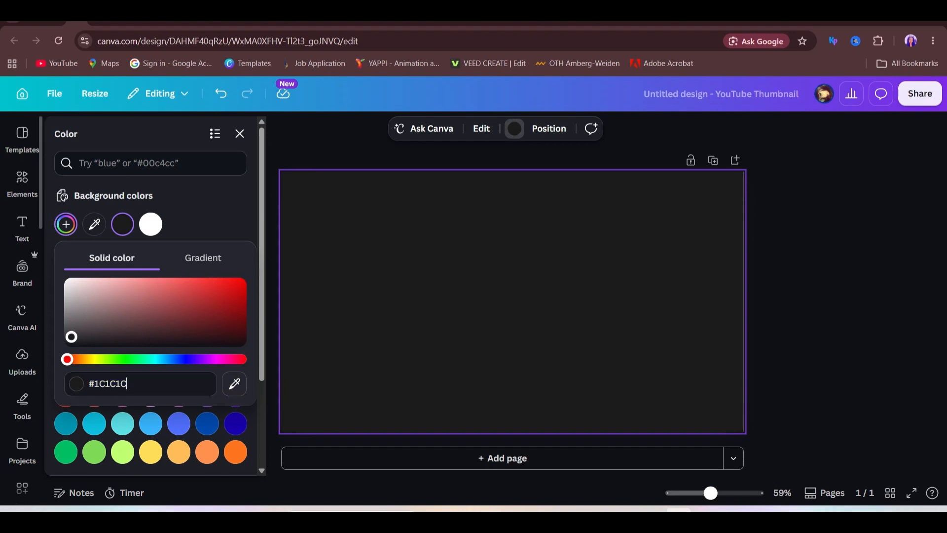
{"action": "key", "text": "ctrl+a"}
{"action": "type", "text": "#151515"}
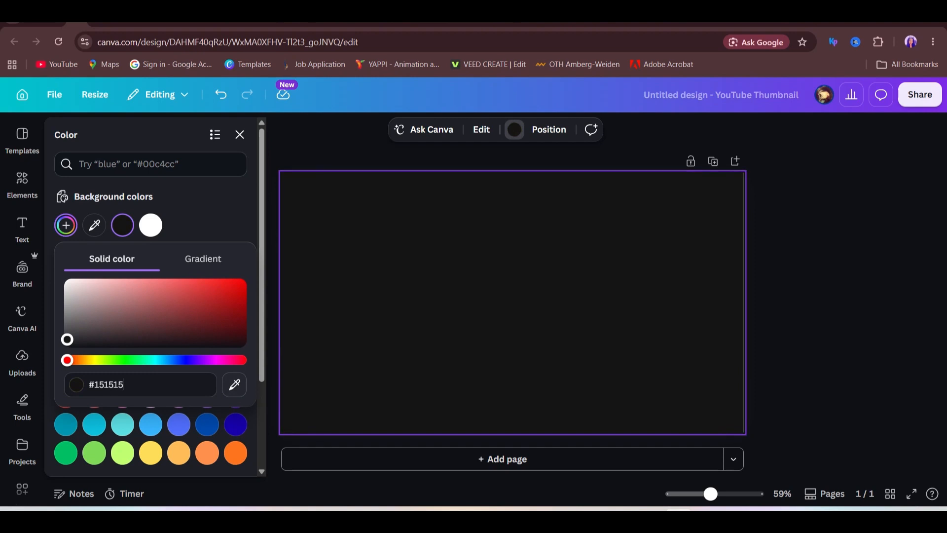
{"action": "key", "text": "Escape"}
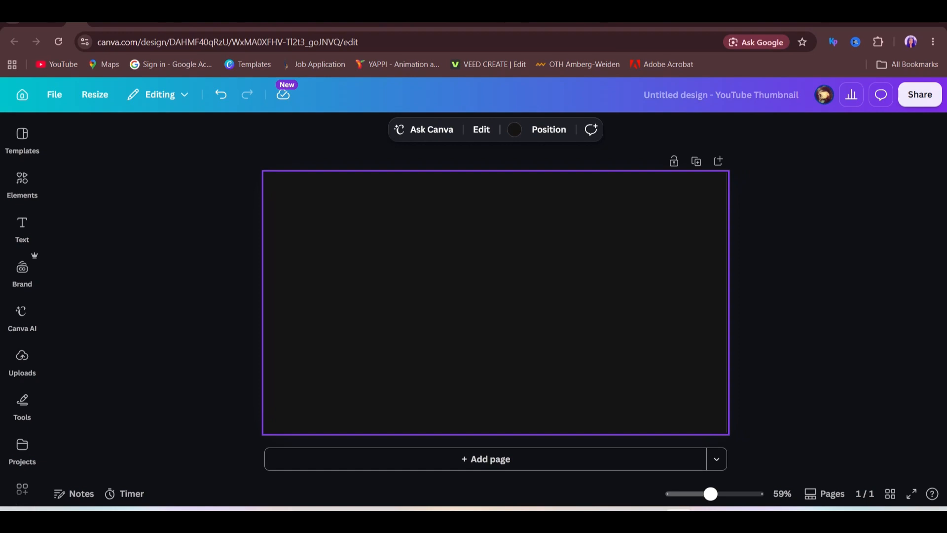
{"action": "mouse_move", "coordinate": [517, 510]}
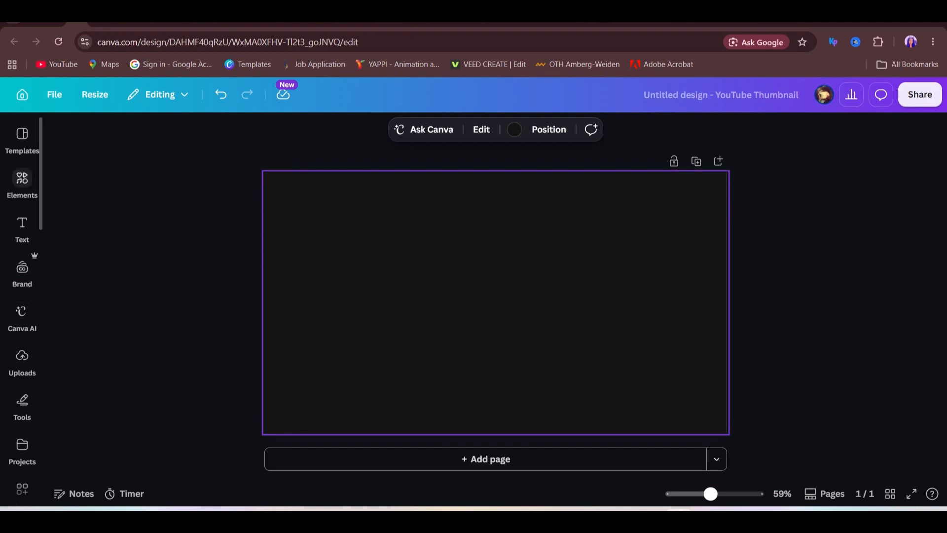
{"action": "scroll", "coordinate": [23, 417], "scroll_direction": "down", "scroll_amount": 1}
{"action": "scroll", "coordinate": [22, 415], "scroll_direction": "up", "scroll_amount": 1}
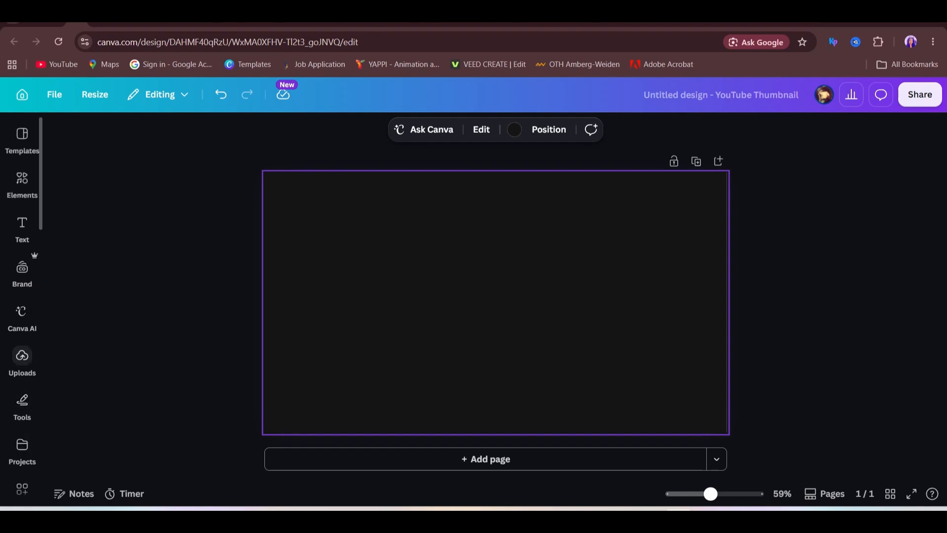
Search the elements for "grideline", look through the graphics and photos results, and clear the search.
{"action": "left_click", "coordinate": [22, 183]}
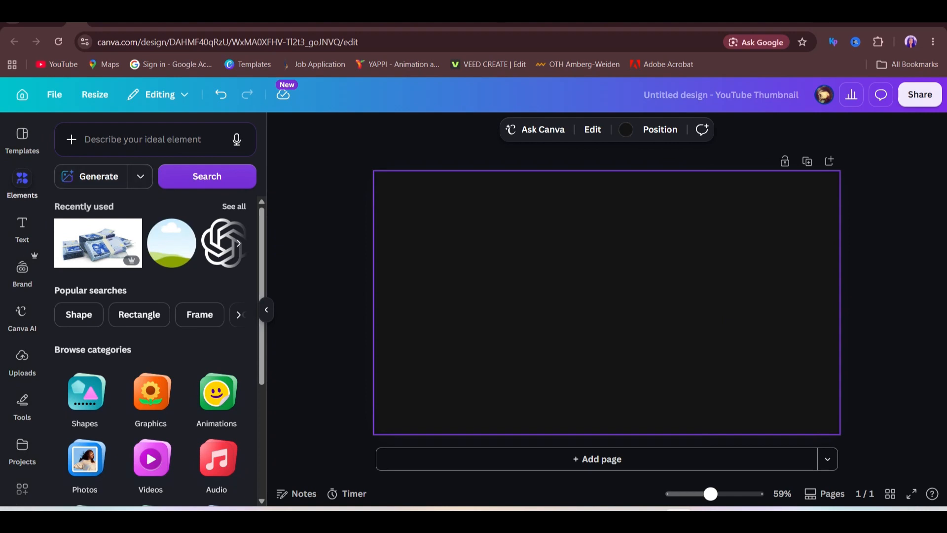
{"action": "left_click", "coordinate": [143, 139]}
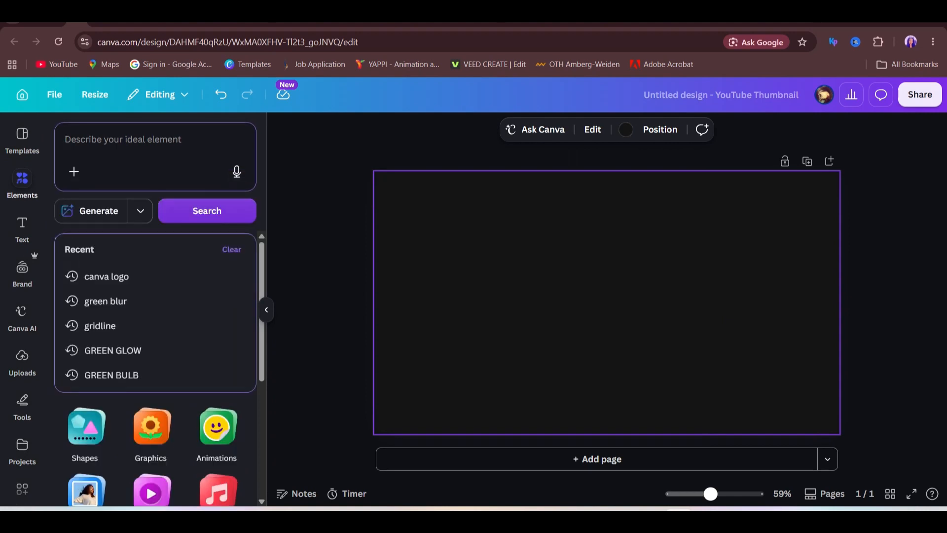
{"action": "type", "text": "grideline"}
{"action": "key", "text": "Return"}
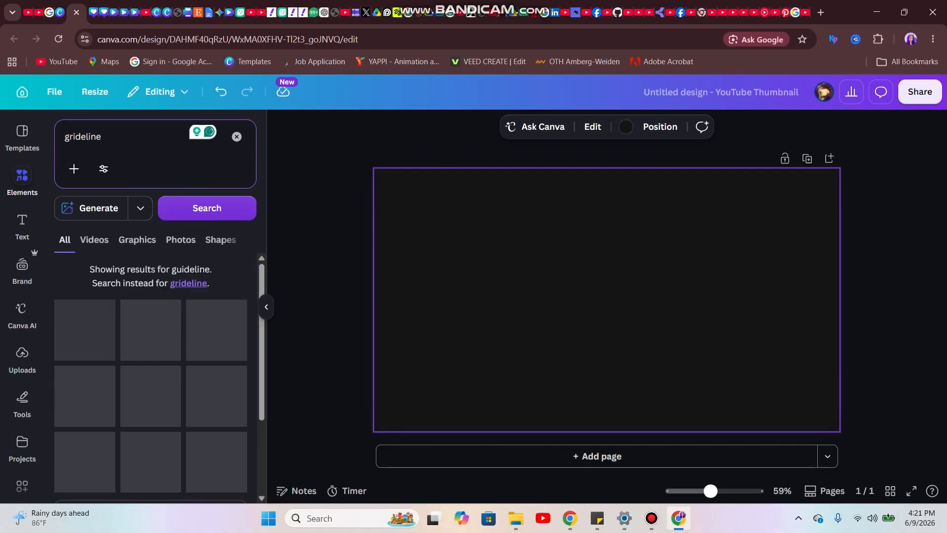
{"action": "scroll", "coordinate": [150, 375], "scroll_direction": "down", "scroll_amount": 3}
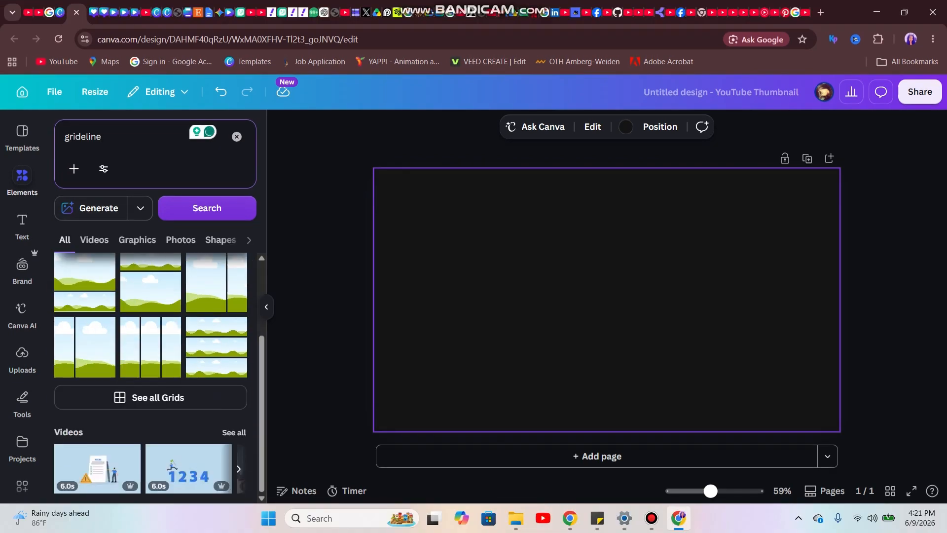
{"action": "scroll", "coordinate": [150, 375], "scroll_direction": "up", "scroll_amount": 3}
{"action": "scroll", "coordinate": [150, 375], "scroll_direction": "down", "scroll_amount": 3}
{"action": "left_click", "coordinate": [137, 239]}
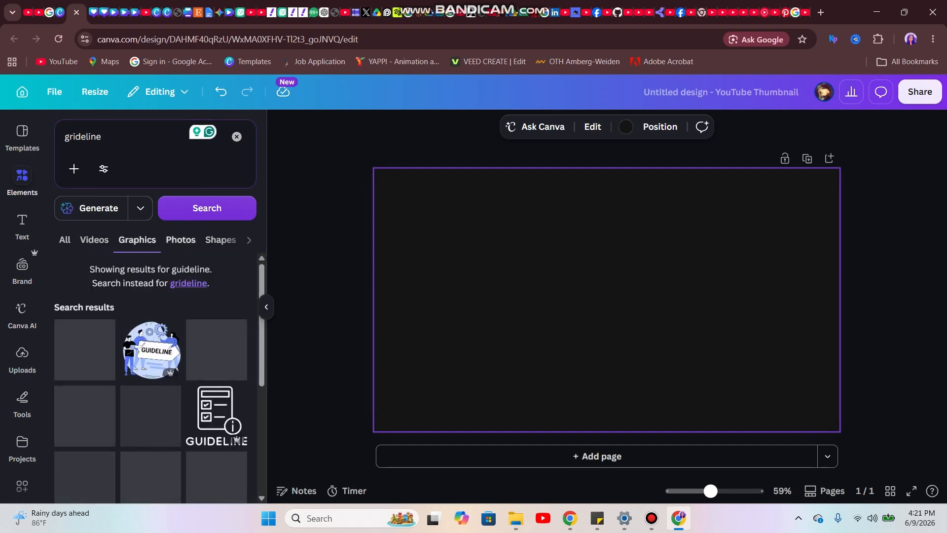
{"action": "left_click", "coordinate": [181, 240]}
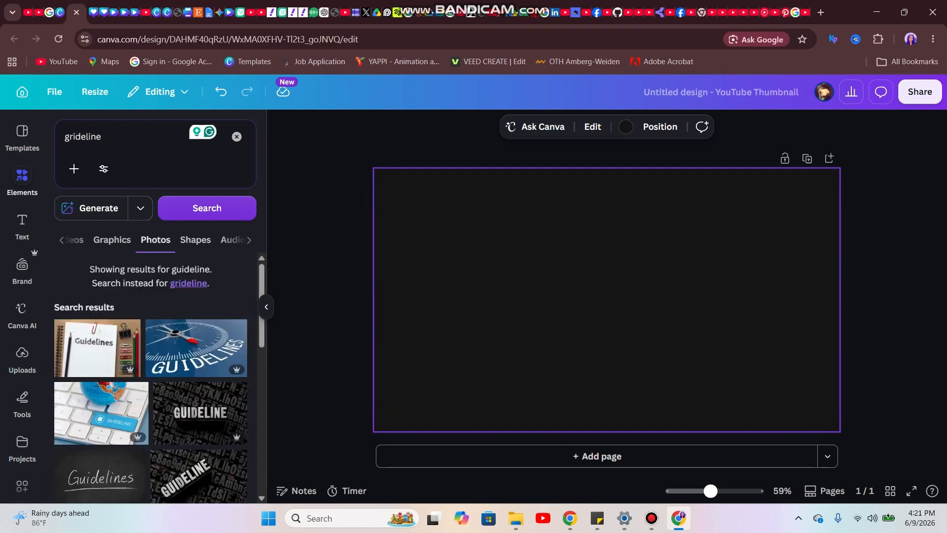
{"action": "left_click", "coordinate": [76, 239]}
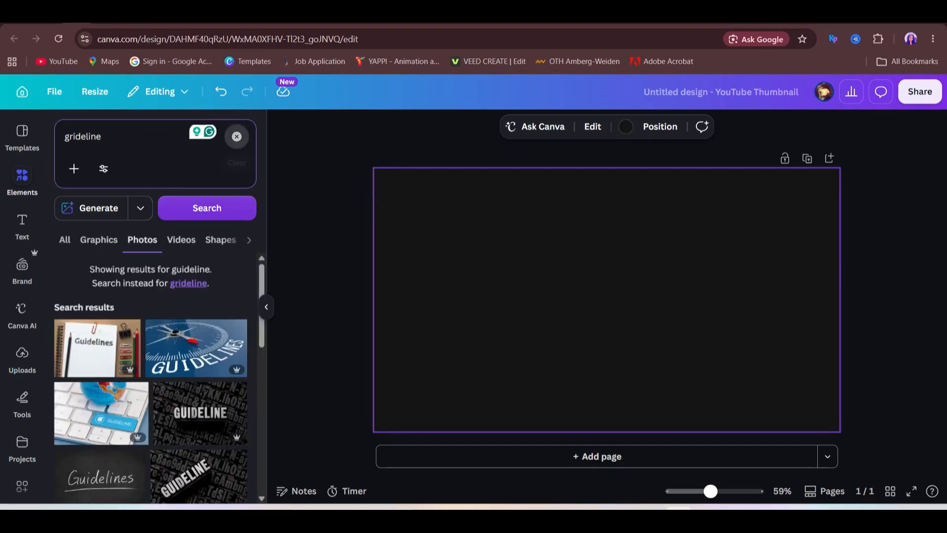
{"action": "left_click", "coordinate": [237, 137]}
{"action": "key", "text": "Escape"}
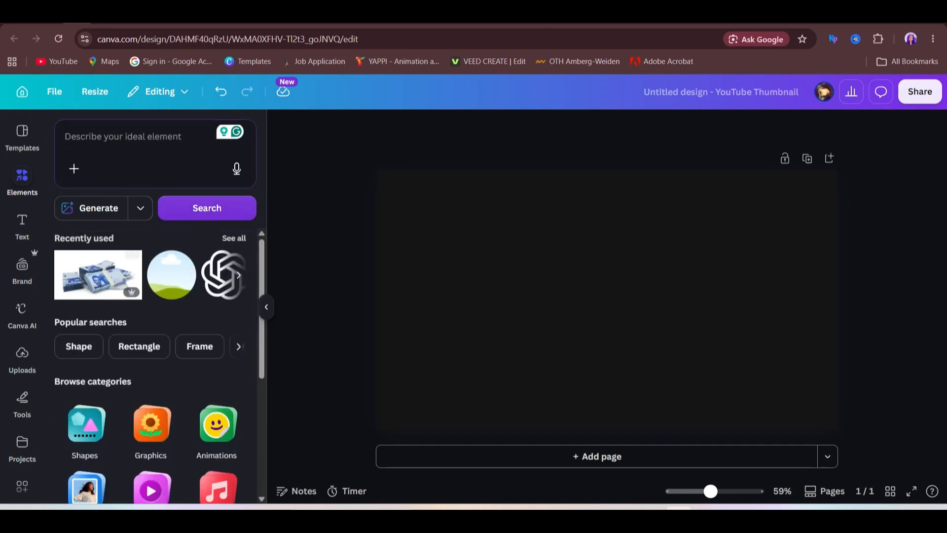
Look through all recently used elements, view the details of the faint grid graphic, and return to the element search.
{"action": "left_click", "coordinate": [234, 237]}
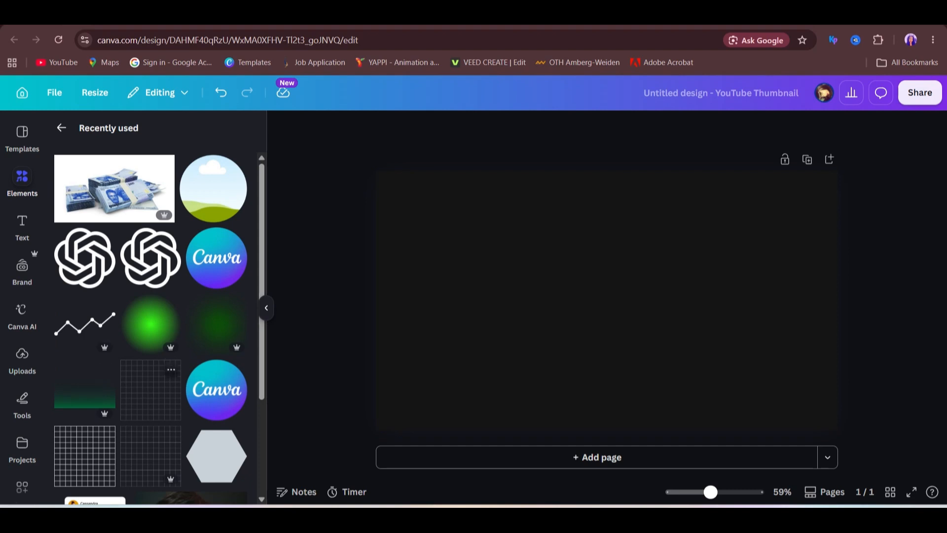
{"action": "left_click", "coordinate": [171, 370]}
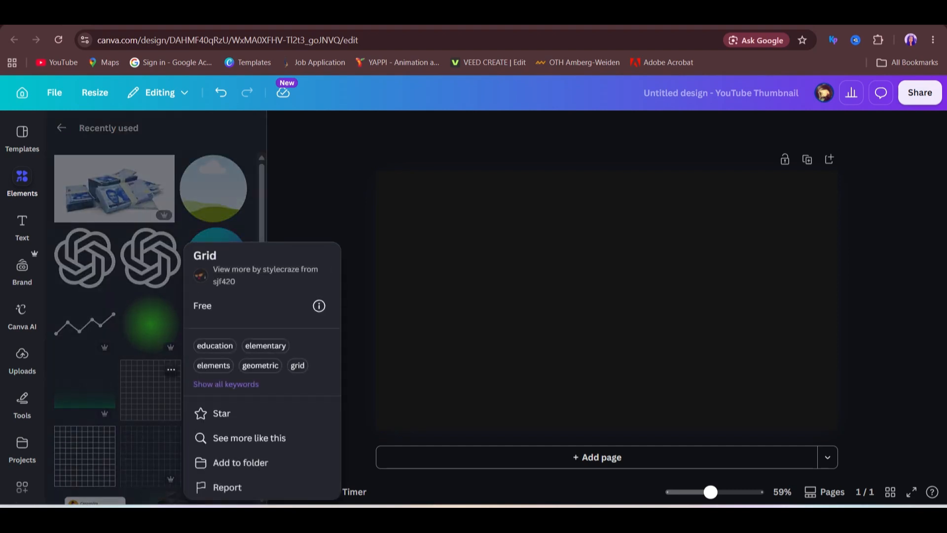
{"action": "left_click", "coordinate": [62, 128]}
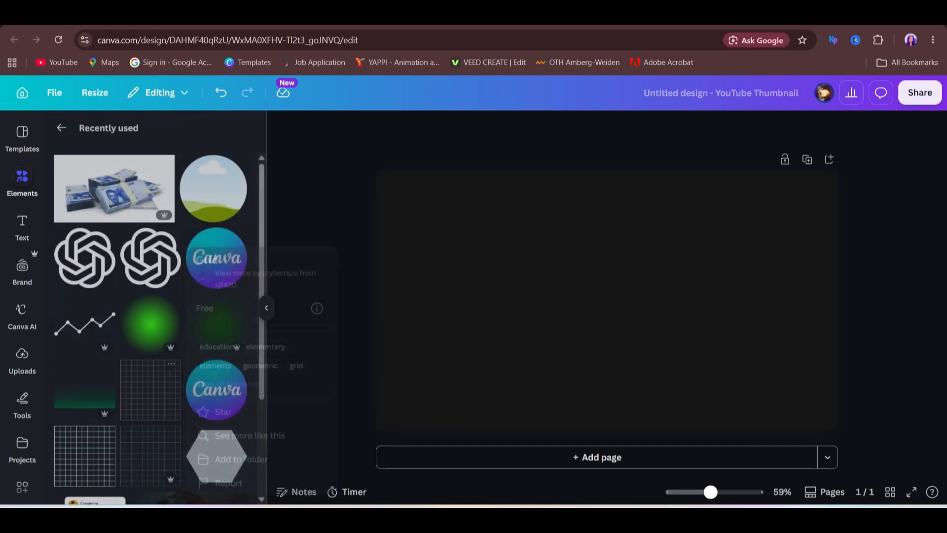
{"action": "left_click", "coordinate": [62, 127]}
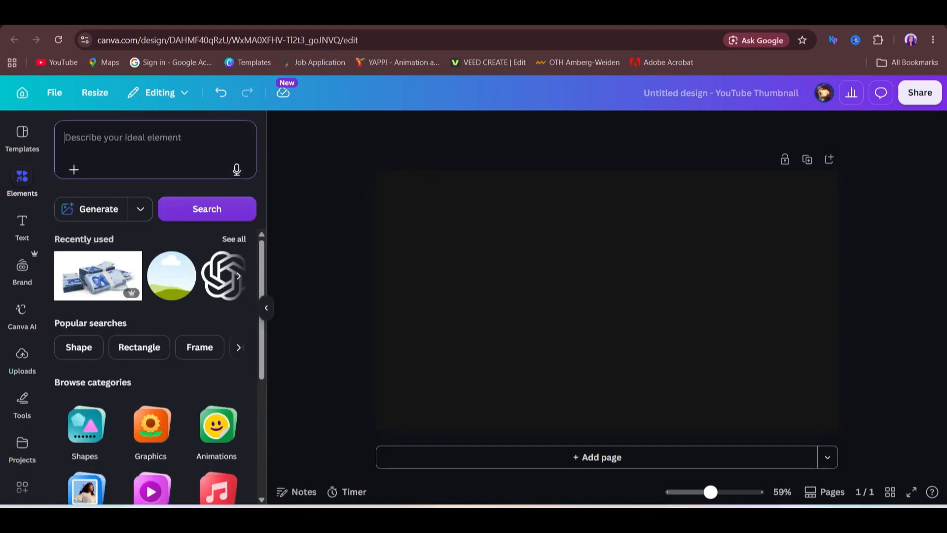
Search the elements for "grid" and add the third grid graphic, with thin faint lines, to the thumbnail.
{"action": "type", "text": "grid"}
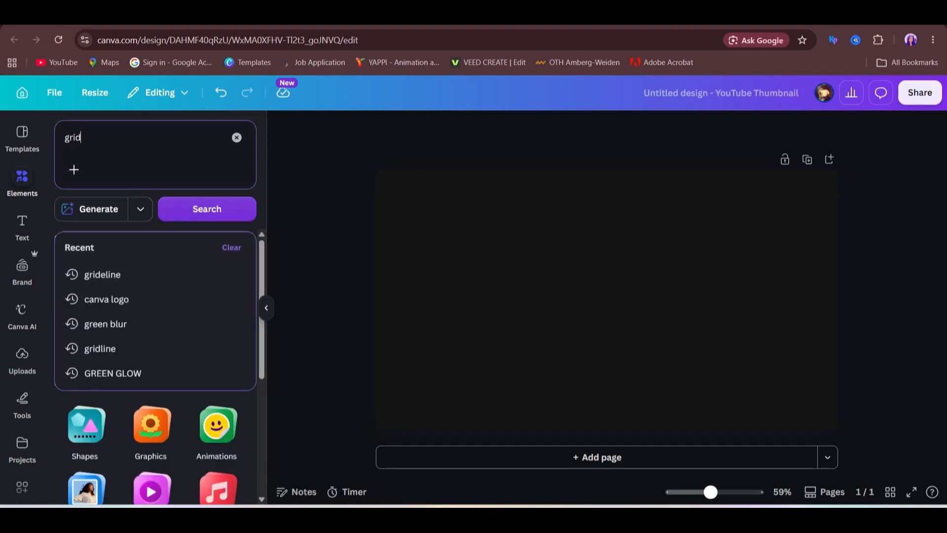
{"action": "key", "text": "Return"}
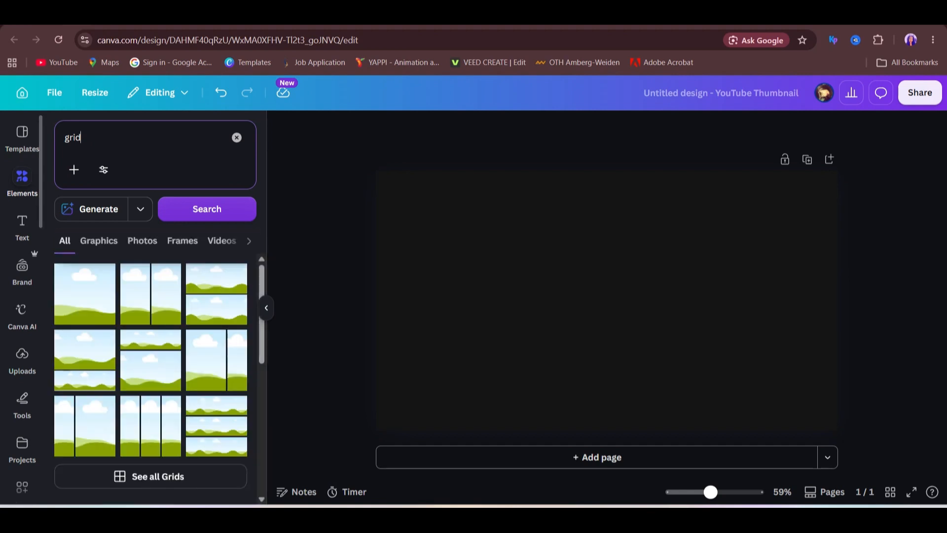
{"action": "scroll", "coordinate": [150, 345], "scroll_direction": "down", "scroll_amount": 2}
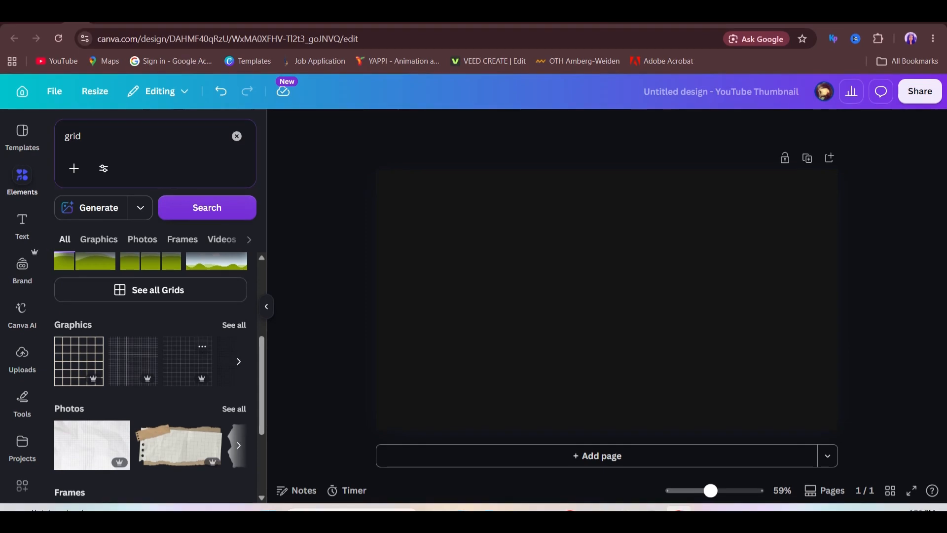
{"action": "left_click", "coordinate": [188, 362]}
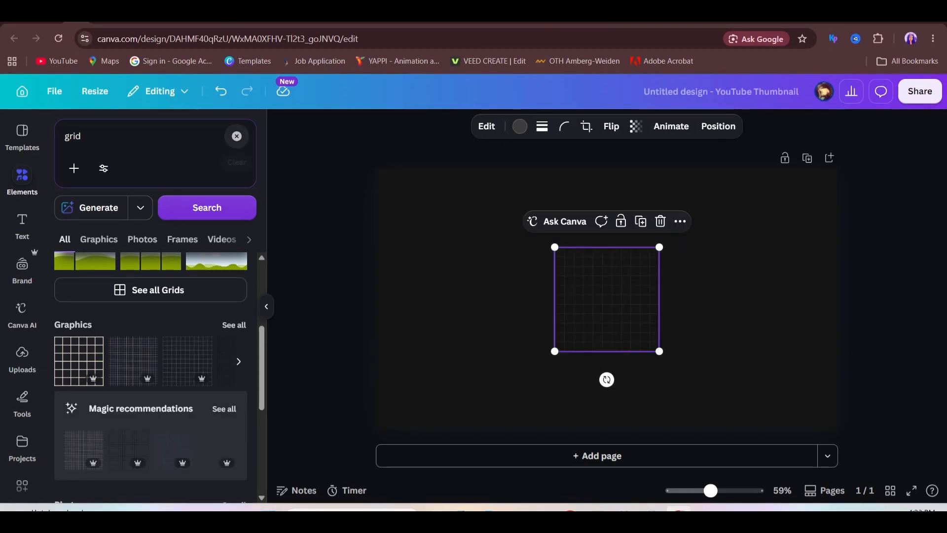
Clear the element search and enlarge the grid graphic to nearly the page width, placed a little below the page's top edge.
{"action": "left_click", "coordinate": [236, 136]}
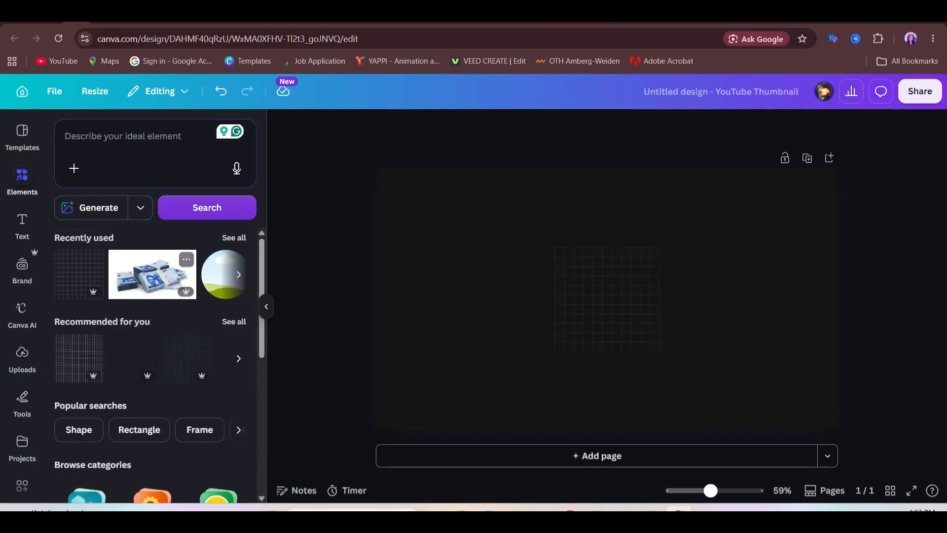
{"action": "left_click", "coordinate": [606, 299]}
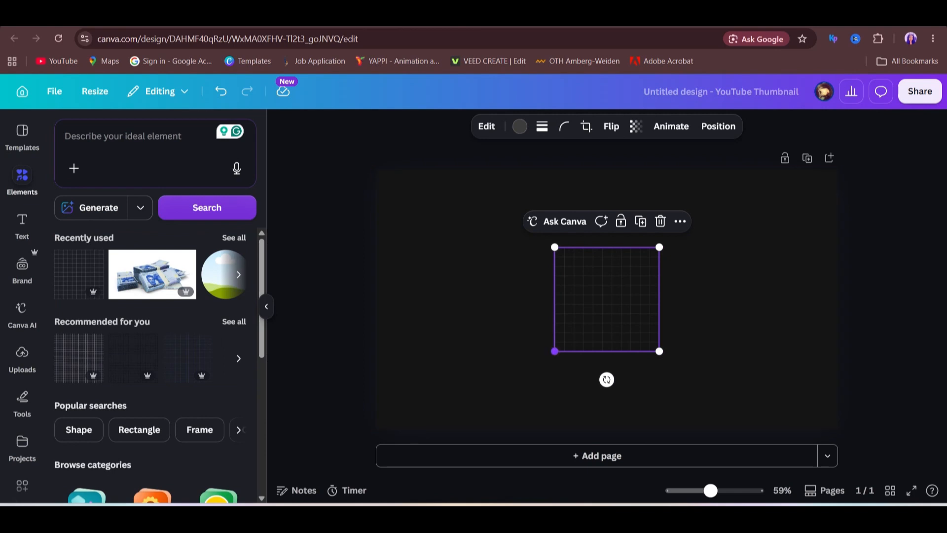
{"action": "left_click_drag", "start_coordinate": [554, 351], "coordinate": [406, 499]}
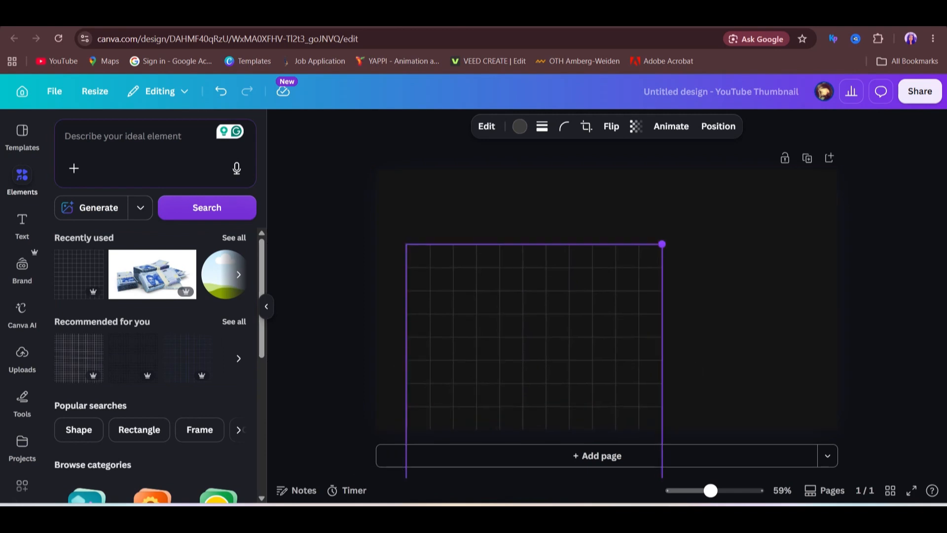
{"action": "left_click_drag", "start_coordinate": [659, 247], "coordinate": [804, 102]}
{"action": "left_click_drag", "start_coordinate": [623, 222], "coordinate": [599, 300]}
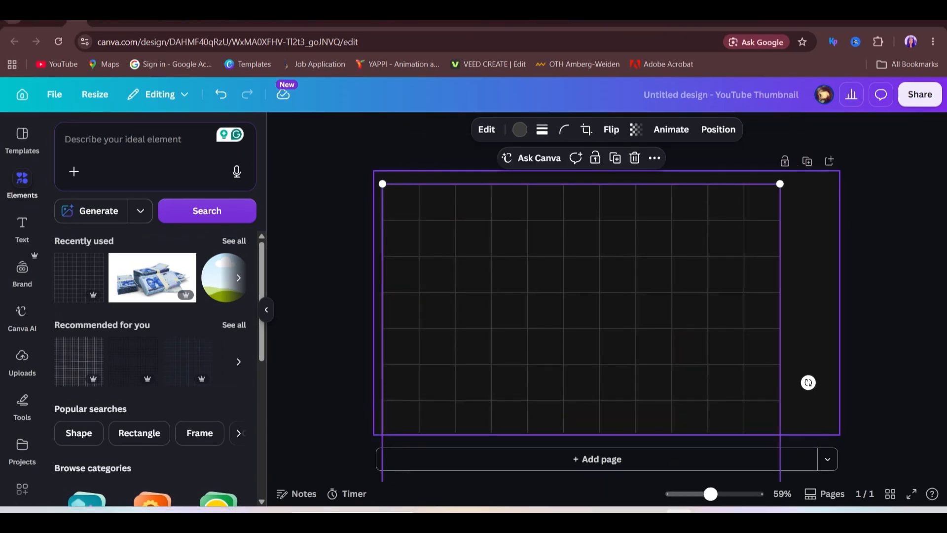
{"action": "left_click_drag", "start_coordinate": [780, 183], "coordinate": [834, 129]}
{"action": "left_click_drag", "start_coordinate": [616, 222], "coordinate": [614, 315]}
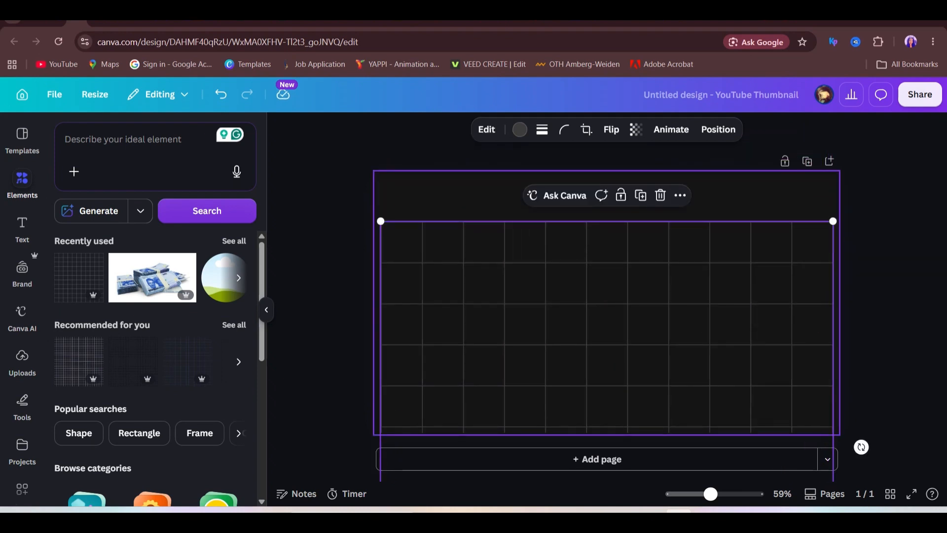
{"action": "key", "text": "Escape"}
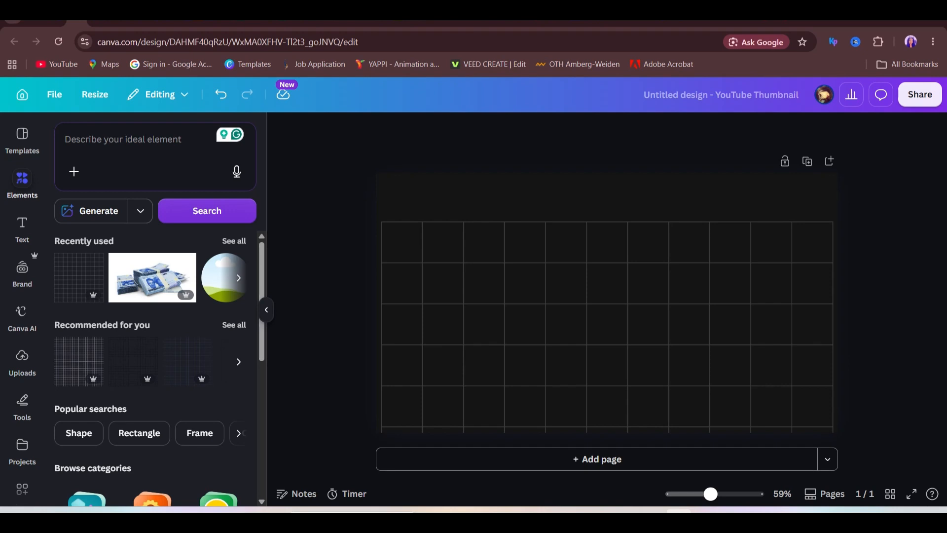
Switch to Pinterest and look through the YouTube thumbnail examples and grid backgrounds for reference.
{"action": "left_click", "coordinate": [123, 139]}
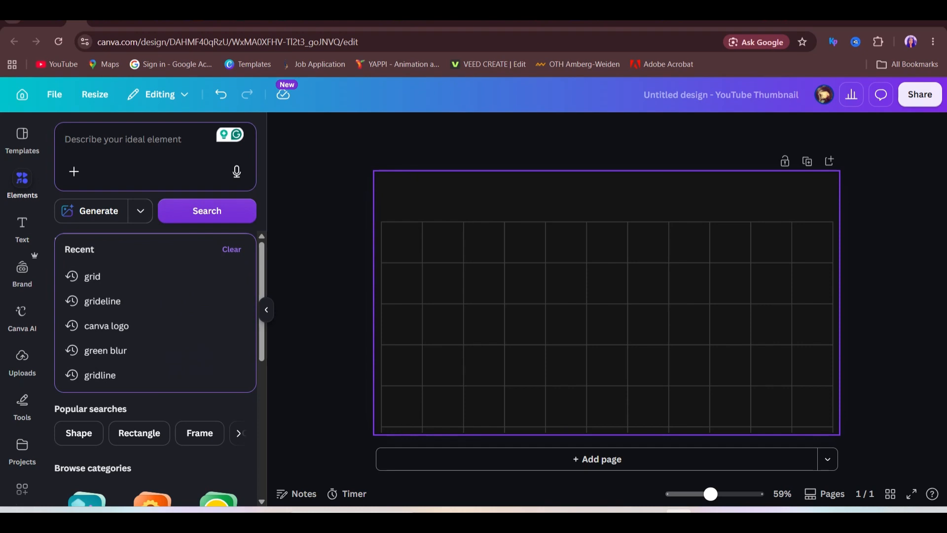
{"action": "key", "text": "Escape"}
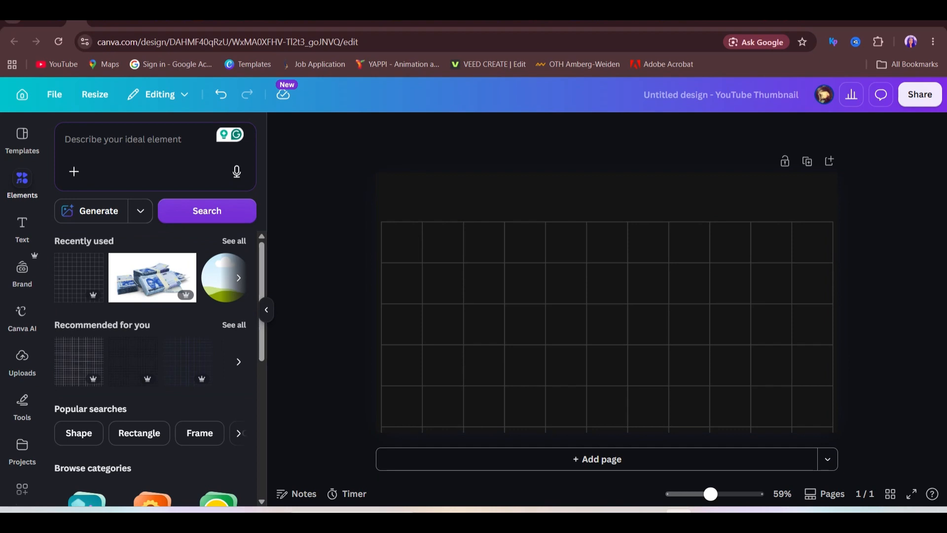
{"action": "left_click", "coordinate": [779, 23]}
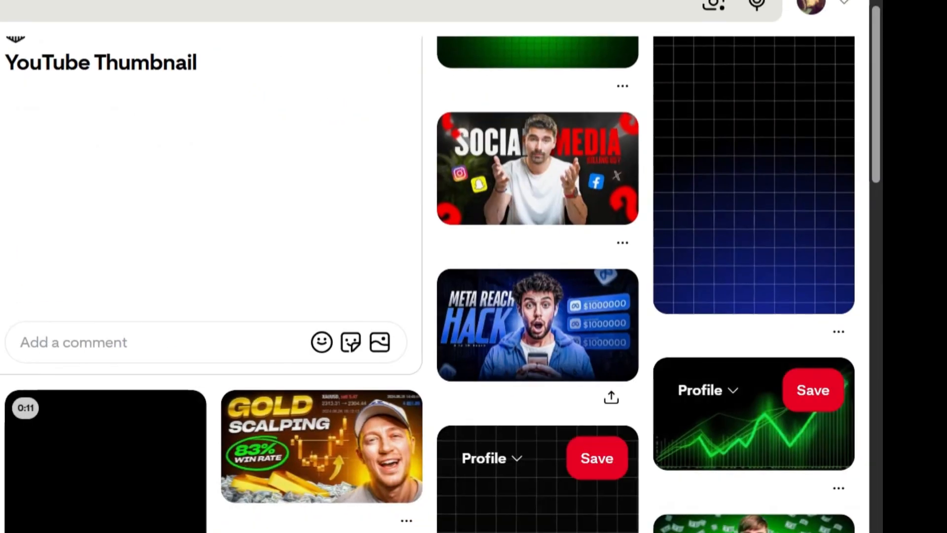
{"action": "scroll", "coordinate": [538, 256], "scroll_direction": "up", "scroll_amount": 2}
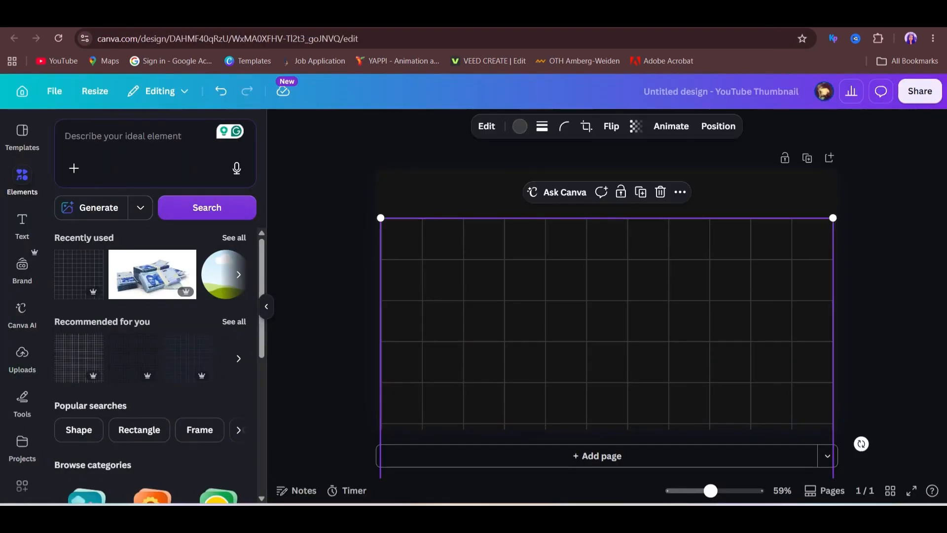
Add the green bottom-fade gradient from the recently used elements and resize it to cover almost the whole thumbnail.
{"action": "left_click", "coordinate": [139, 136]}
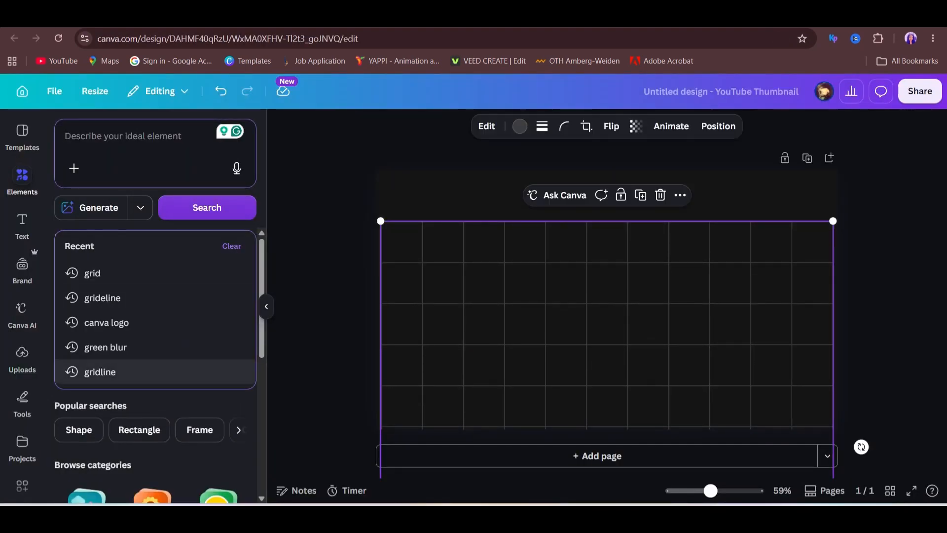
{"action": "key", "text": "Escape"}
{"action": "left_click", "coordinate": [234, 238]}
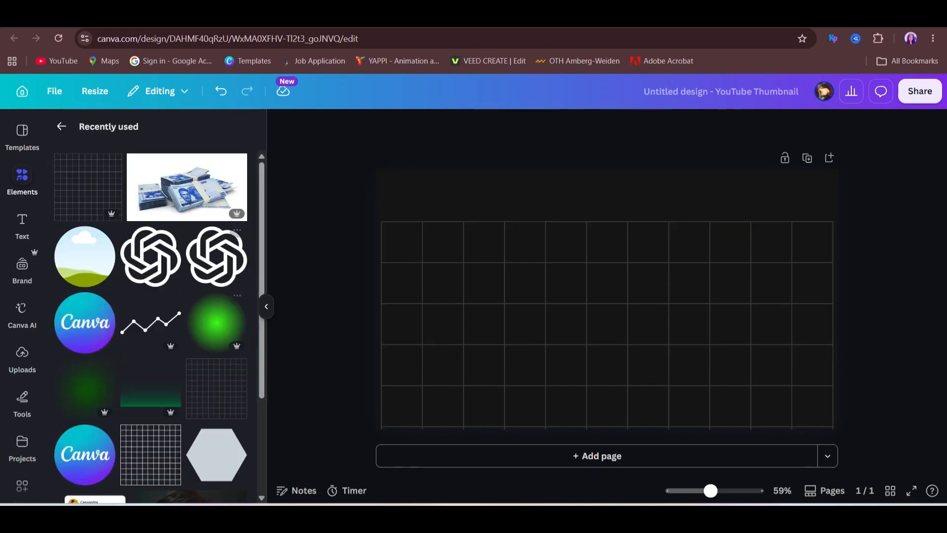
{"action": "left_click", "coordinate": [151, 387]}
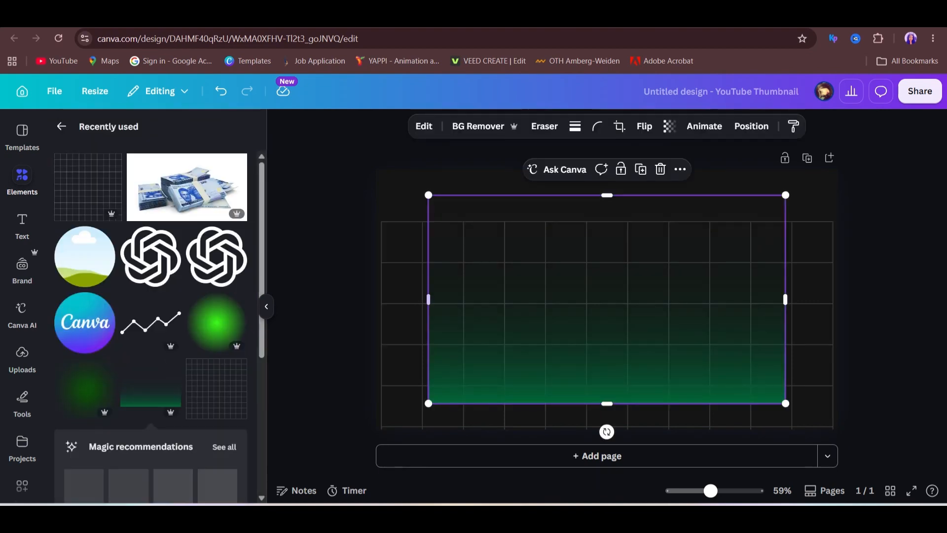
{"action": "left_click_drag", "start_coordinate": [429, 402], "coordinate": [372, 436]}
{"action": "left_click_drag", "start_coordinate": [786, 195], "coordinate": [841, 161]}
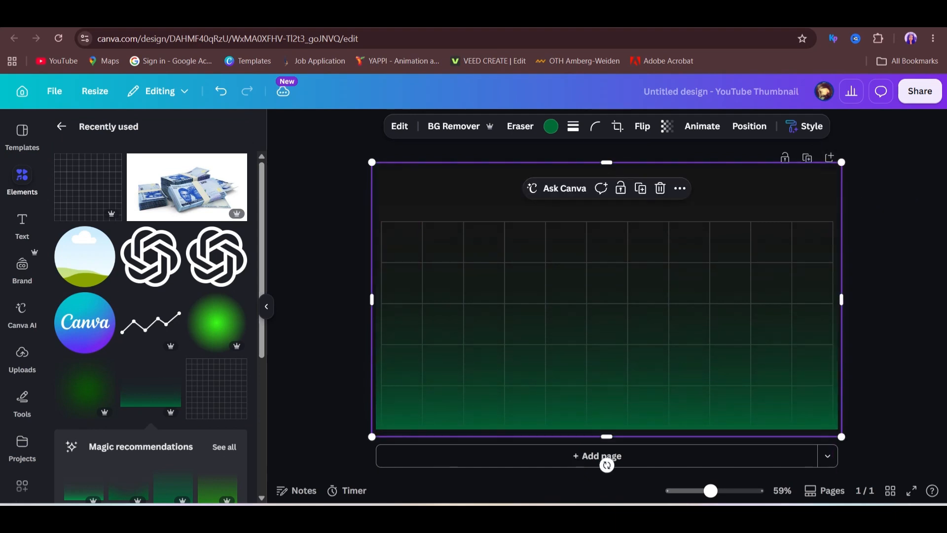
{"action": "left_click_drag", "start_coordinate": [372, 161], "coordinate": [376, 165]}
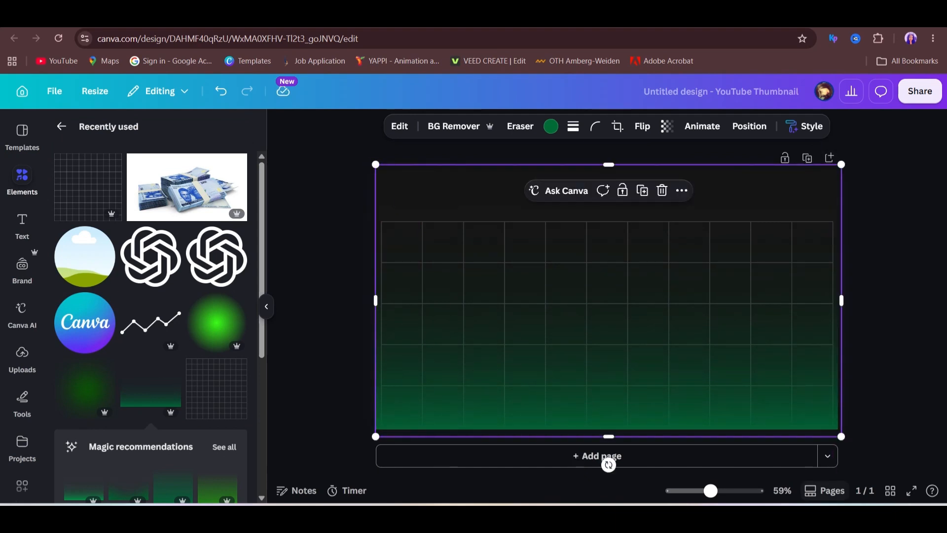
{"action": "left_click_drag", "start_coordinate": [841, 436], "coordinate": [833, 434]}
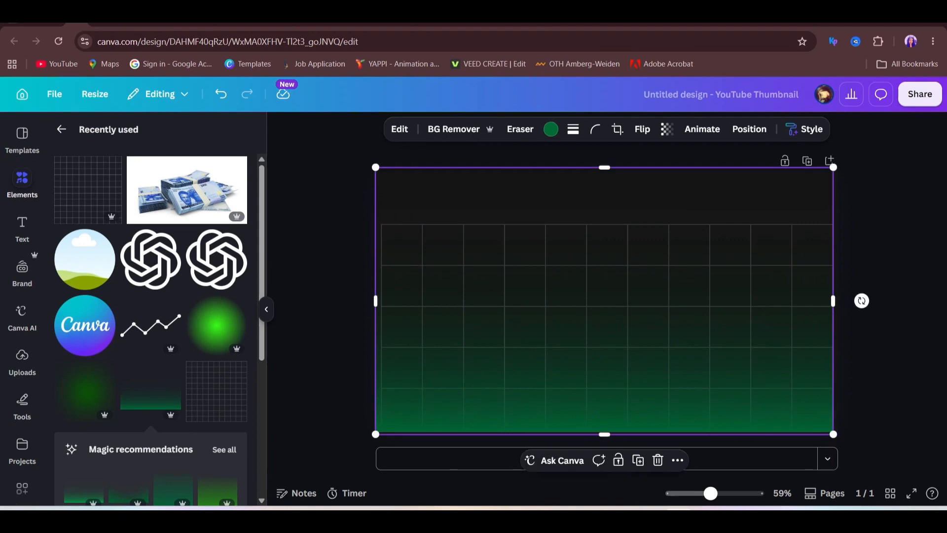
Add the dark green blur from the recently used elements and enlarge it over the area slightly right of the thumbnail's centre.
{"action": "left_click", "coordinate": [85, 391]}
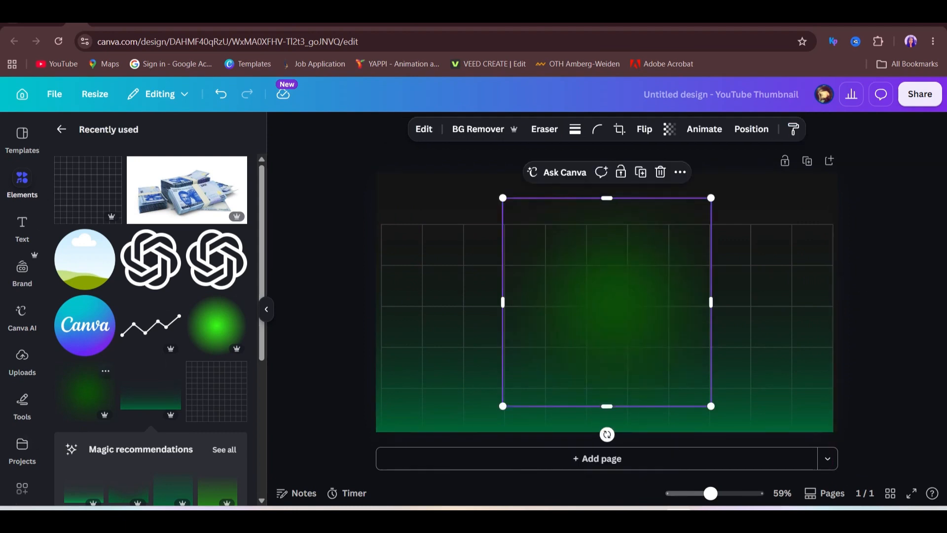
{"action": "left_click", "coordinate": [105, 370]}
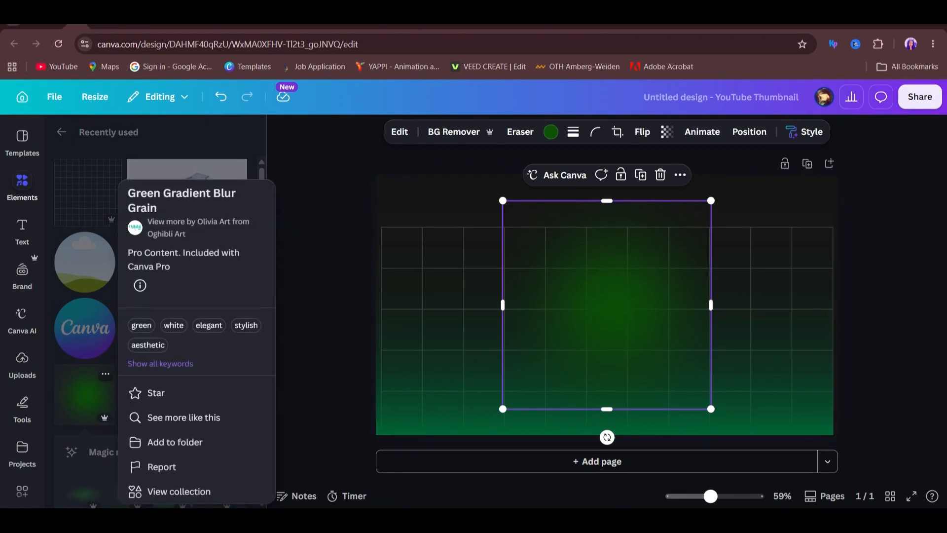
{"action": "left_click_drag", "start_coordinate": [711, 200], "coordinate": [747, 165]}
{"action": "left_click_drag", "start_coordinate": [624, 287], "coordinate": [646, 313]}
{"action": "left_click_drag", "start_coordinate": [525, 313], "coordinate": [465, 313]}
{"action": "mouse_move", "coordinate": [617, 313]}
{"action": "left_mouse_down"}
{"action": "mouse_move", "coordinate": [643, 316]}
{"action": "mouse_move", "coordinate": [629, 315]}
{"action": "left_mouse_up"}
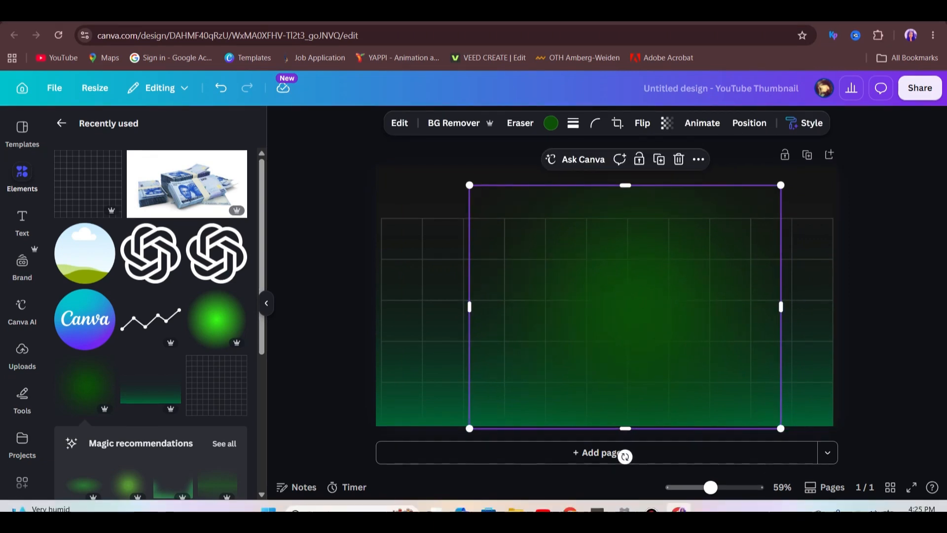
Move the blur and gradient down out of the way, and add the line chart graphic enlarged to the page width.
{"action": "left_click_drag", "start_coordinate": [625, 316], "coordinate": [665, 437]}
{"action": "left_click_drag", "start_coordinate": [567, 256], "coordinate": [571, 446]}
{"action": "left_click", "coordinate": [151, 325]}
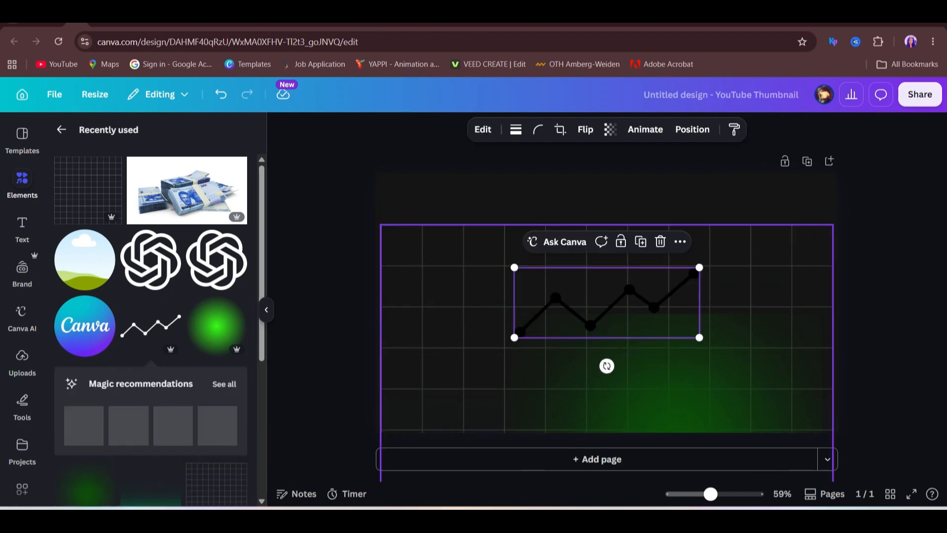
{"action": "left_click_drag", "start_coordinate": [699, 265], "coordinate": [839, 212]}
{"action": "left_click_drag", "start_coordinate": [513, 335], "coordinate": [380, 386]}
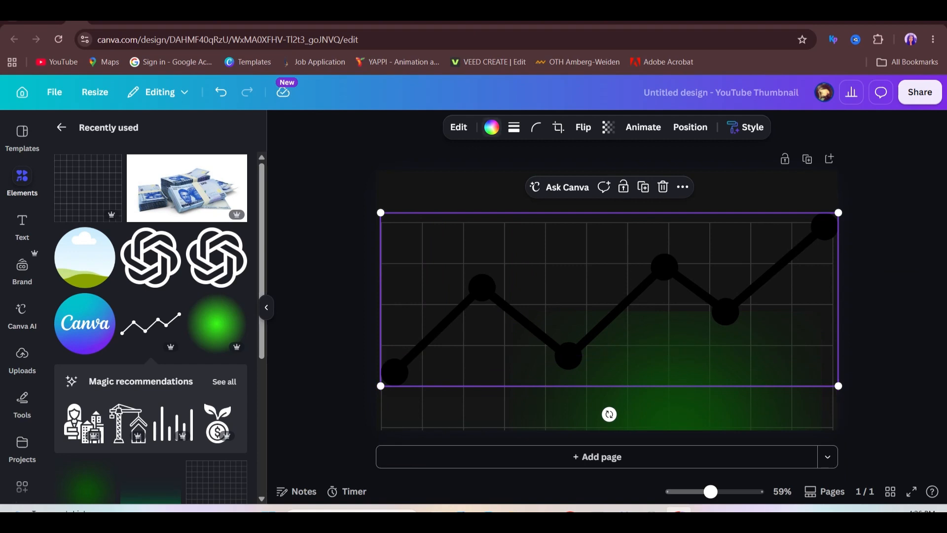
Recolour the line chart graphic white and set its transparency to 9.
{"action": "left_click", "coordinate": [492, 127]}
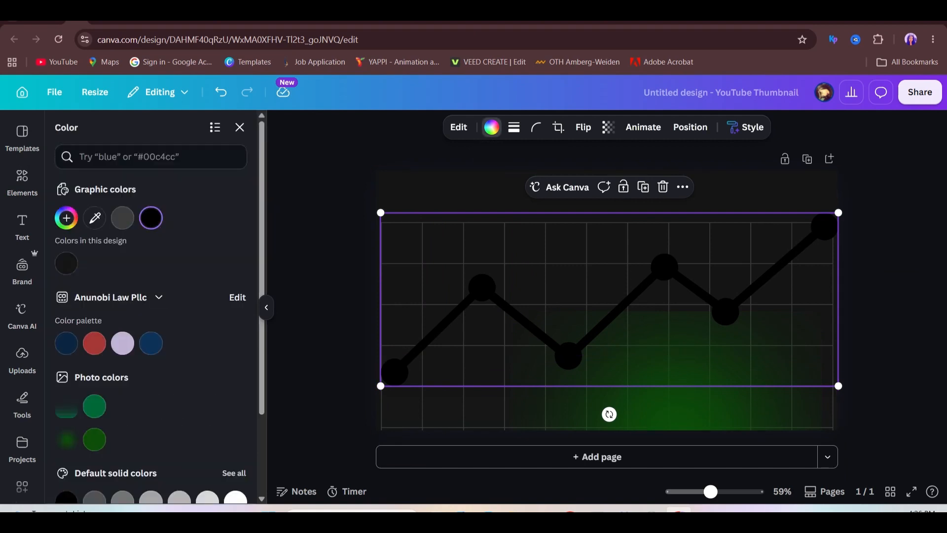
{"action": "scroll", "coordinate": [148, 345], "scroll_direction": "down", "scroll_amount": 2}
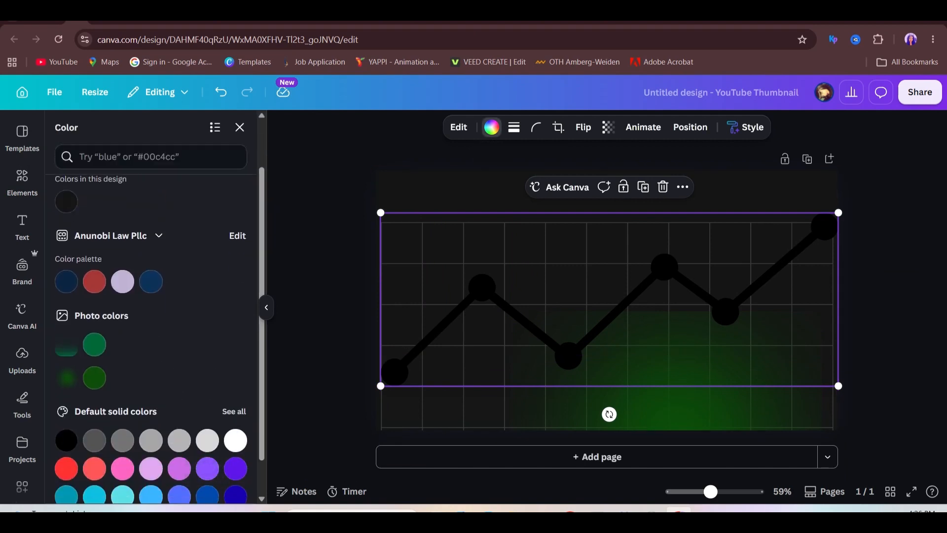
{"action": "left_click", "coordinate": [235, 441]}
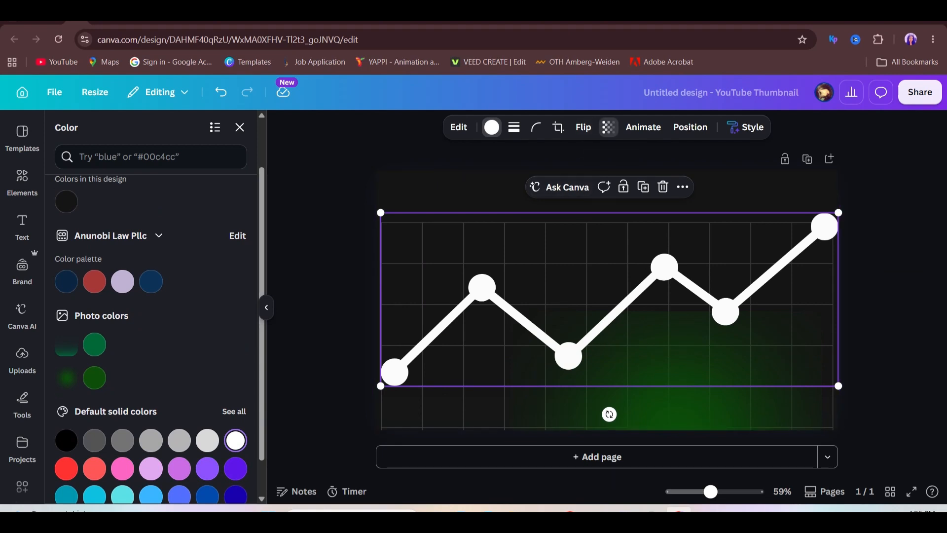
{"action": "left_click", "coordinate": [609, 127]}
{"action": "left_click_drag", "start_coordinate": [637, 178], "coordinate": [553, 178]}
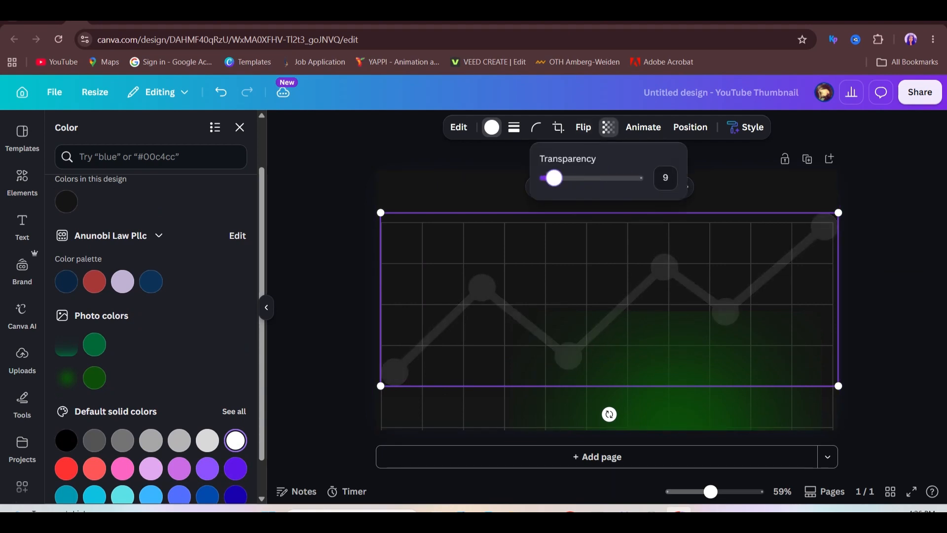
{"action": "left_click", "coordinate": [609, 128]}
Move the dark green blur and the gradient back over the page, and stretch the blur to the full page width.
{"action": "left_click_drag", "start_coordinate": [665, 410], "coordinate": [581, 312]}
{"action": "left_click_drag", "start_coordinate": [764, 409], "coordinate": [761, 246]}
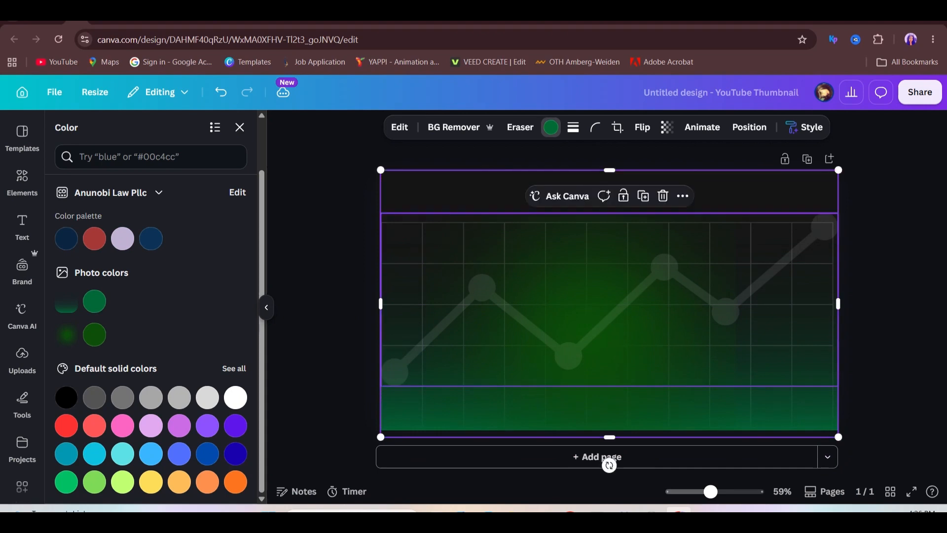
{"action": "left_click_drag", "start_coordinate": [609, 299], "coordinate": [631, 316]}
{"action": "left_click_drag", "start_coordinate": [753, 313], "coordinate": [838, 313]}
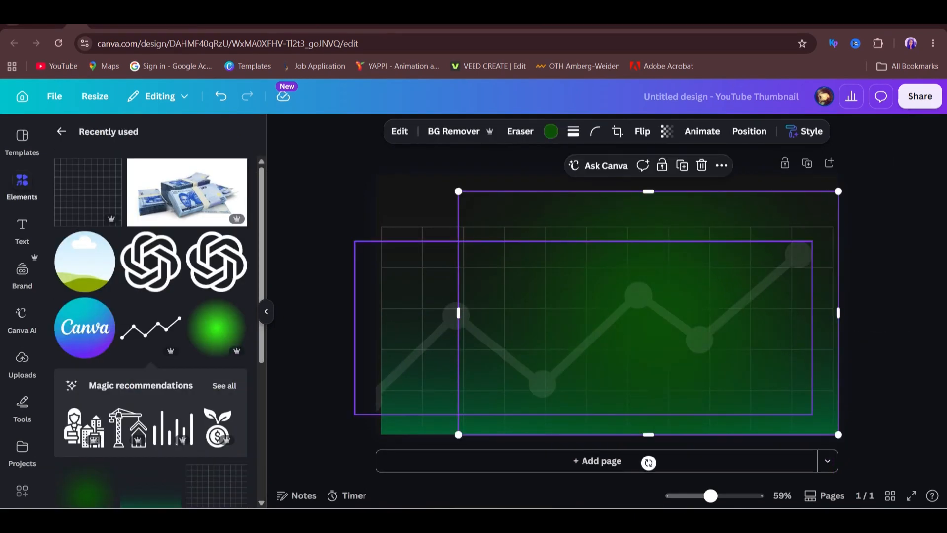
{"action": "left_click_drag", "start_coordinate": [458, 313], "coordinate": [371, 312]}
Add the bright green glow, slightly shrunk and placed below and right of centre, and raise the line chart to the page's top edge.
{"action": "left_click", "coordinate": [217, 327]}
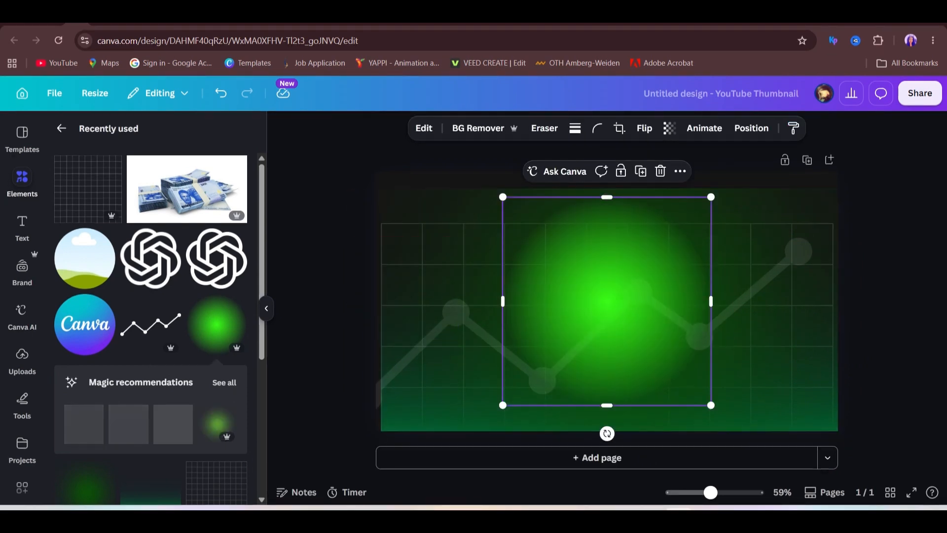
{"action": "left_click_drag", "start_coordinate": [607, 300], "coordinate": [633, 310]}
{"action": "left_click_drag", "start_coordinate": [738, 206], "coordinate": [732, 213]}
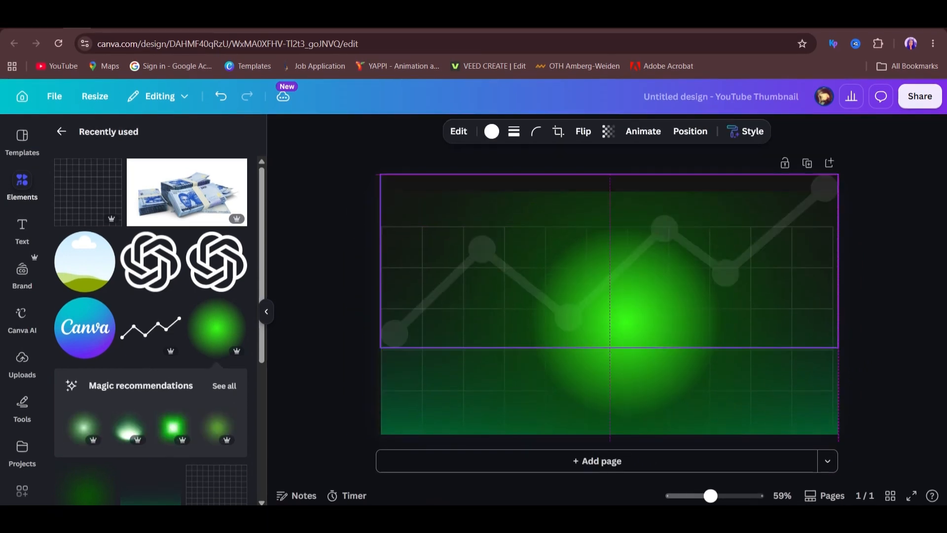
{"action": "left_click_drag", "start_coordinate": [567, 300], "coordinate": [568, 294]}
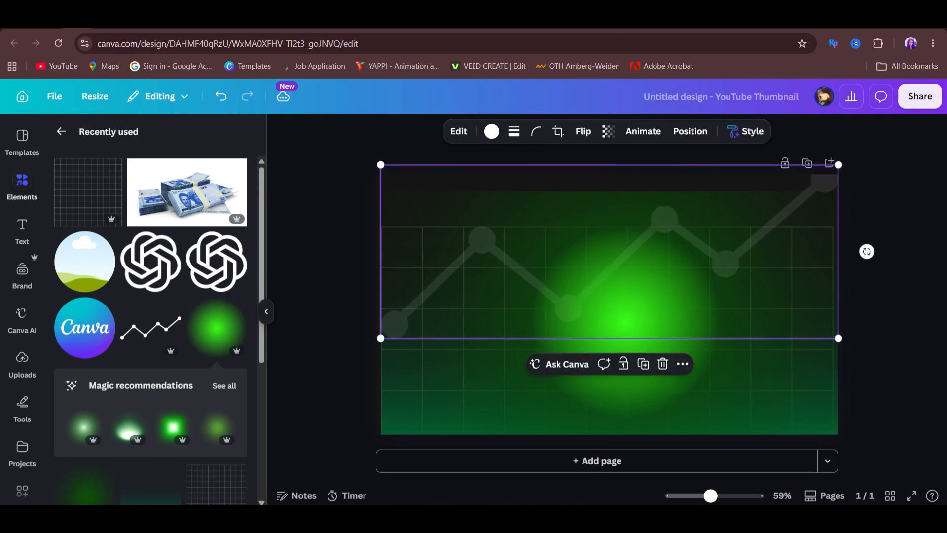
{"action": "left_click_drag", "start_coordinate": [625, 389], "coordinate": [644, 402]}
{"action": "left_click_drag", "start_coordinate": [738, 429], "coordinate": [713, 404]}
{"action": "left_click_drag", "start_coordinate": [629, 321], "coordinate": [645, 334]}
{"action": "key", "text": "Escape"}
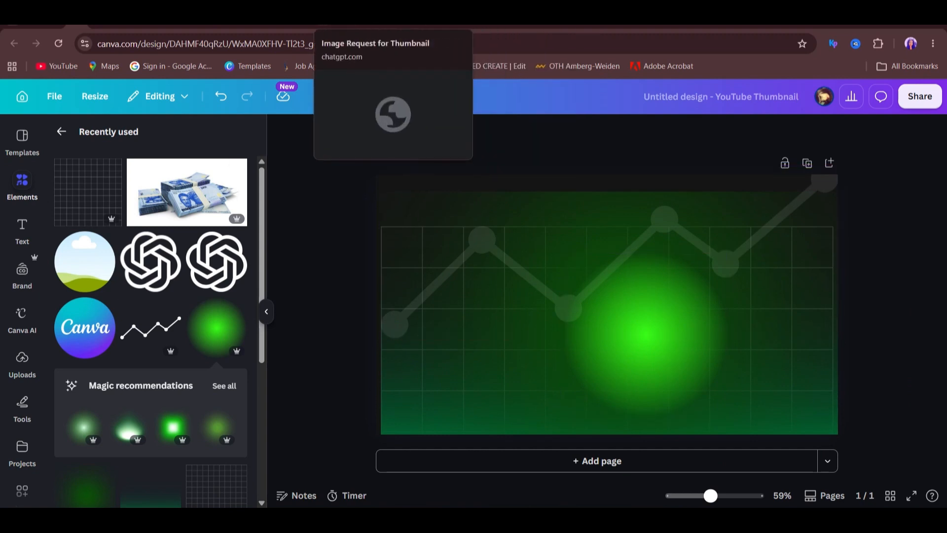
Switch to ChatGPT, review the smartphone portrait prompt with its reference photos and generated image, and return to the Canva design.
{"action": "left_click", "coordinate": [375, 14]}
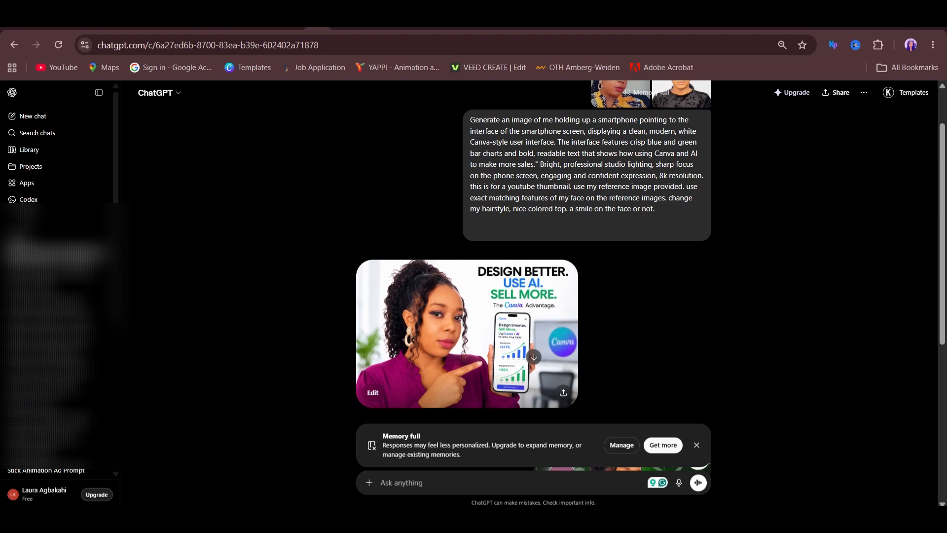
{"action": "scroll", "coordinate": [533, 247], "scroll_direction": "up", "scroll_amount": 1}
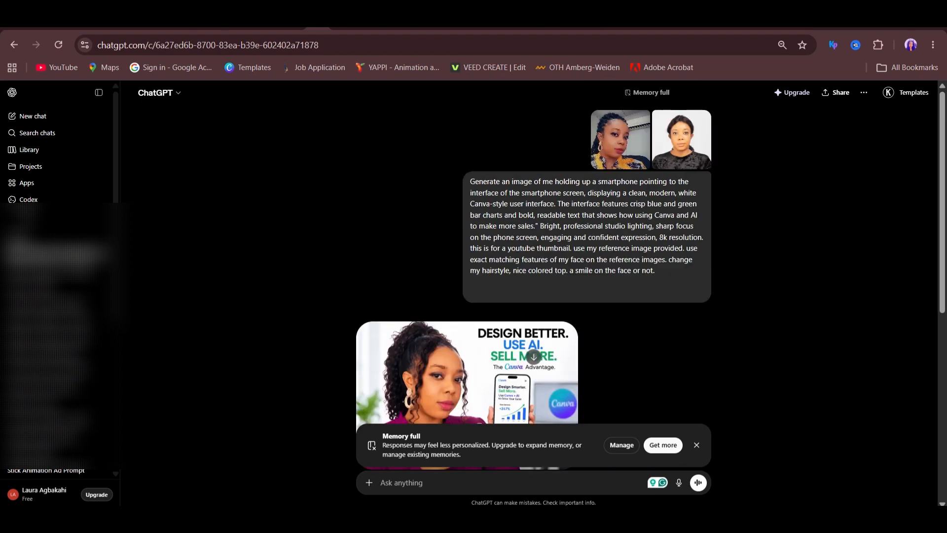
{"action": "scroll", "coordinate": [493, 346], "scroll_direction": "down", "scroll_amount": 1}
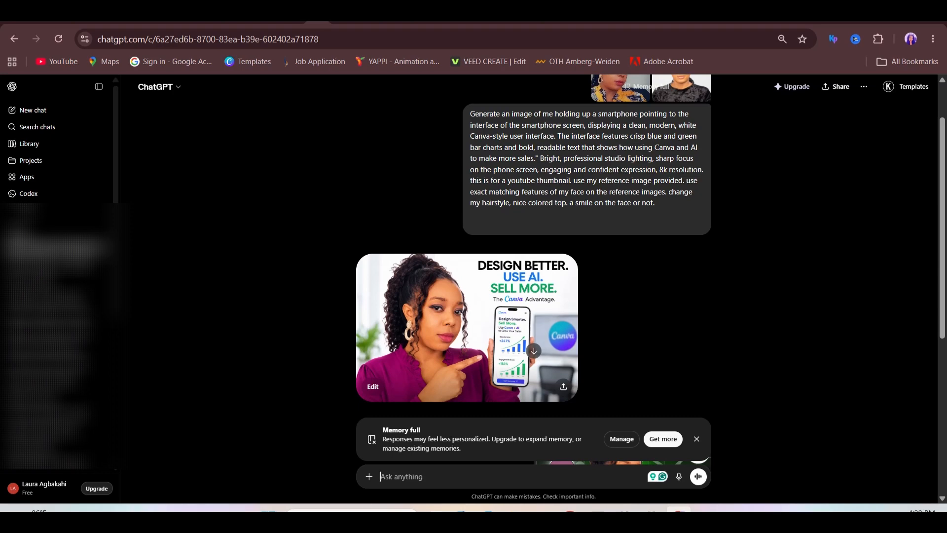
{"action": "left_click", "coordinate": [77, 23]}
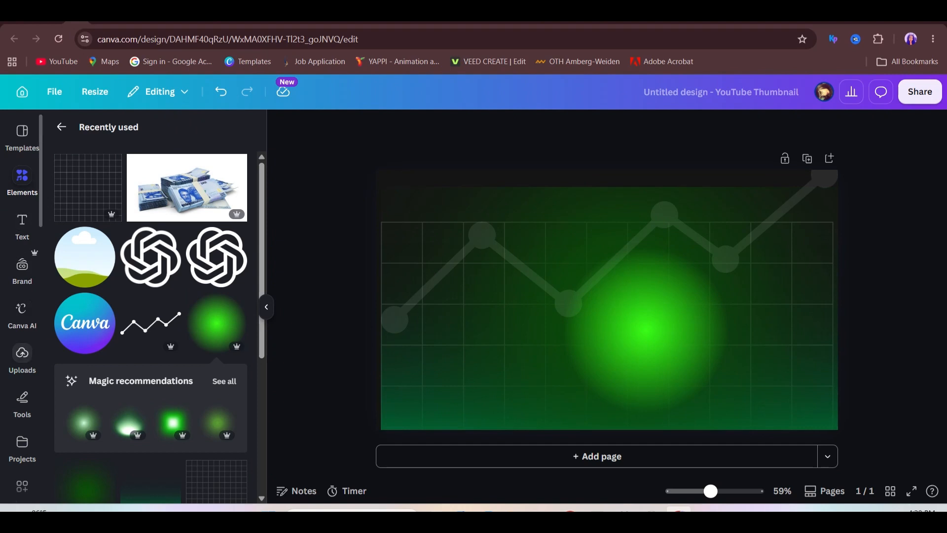
Add the uploaded portrait of the woman holding the phone, enlarge it, and set it on the page's lower edge right of centre.
{"action": "left_click", "coordinate": [22, 355]}
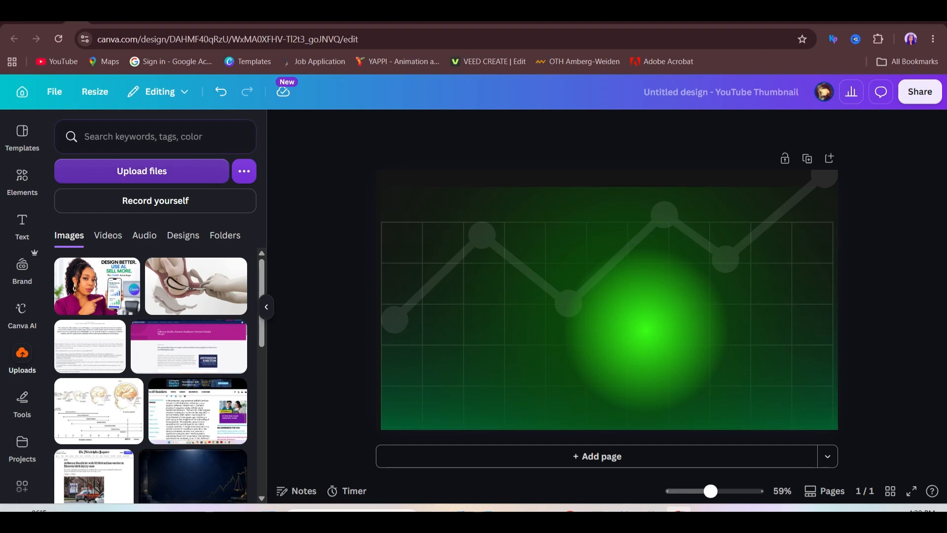
{"action": "left_click", "coordinate": [97, 286]}
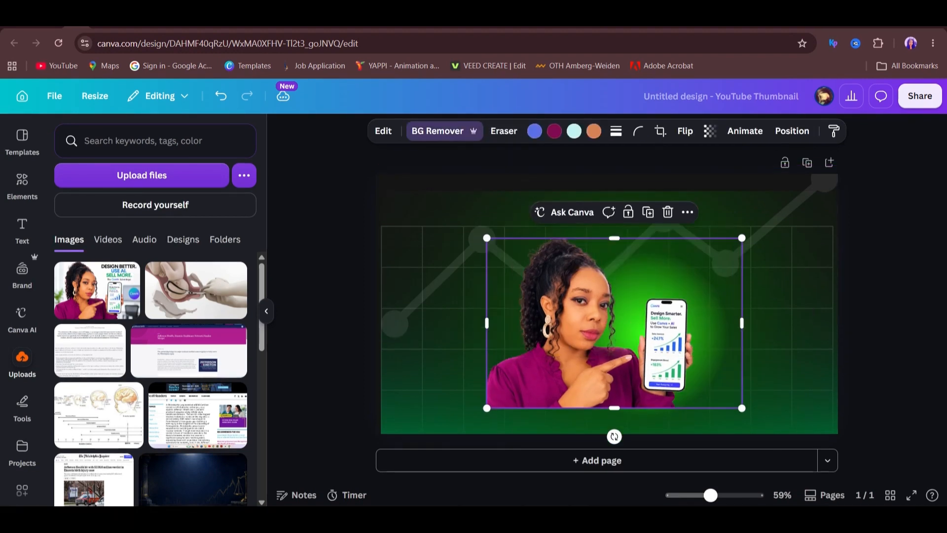
{"action": "left_click_drag", "start_coordinate": [735, 218], "coordinate": [821, 184]}
{"action": "left_click_drag", "start_coordinate": [654, 296], "coordinate": [644, 322]}
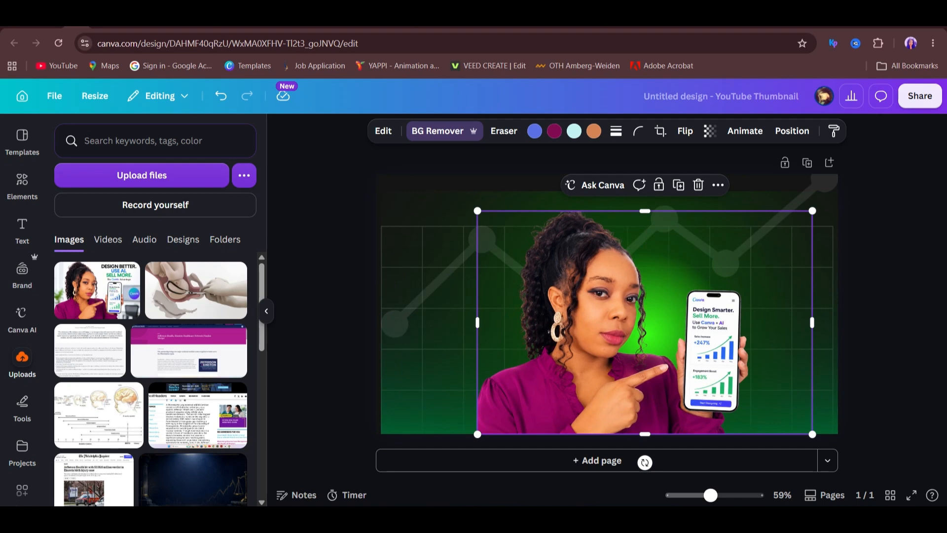
{"action": "mouse_move", "coordinate": [644, 322]}
{"action": "left_mouse_down"}
{"action": "mouse_move", "coordinate": [645, 312]}
{"action": "mouse_move", "coordinate": [645, 322]}
{"action": "left_mouse_up"}
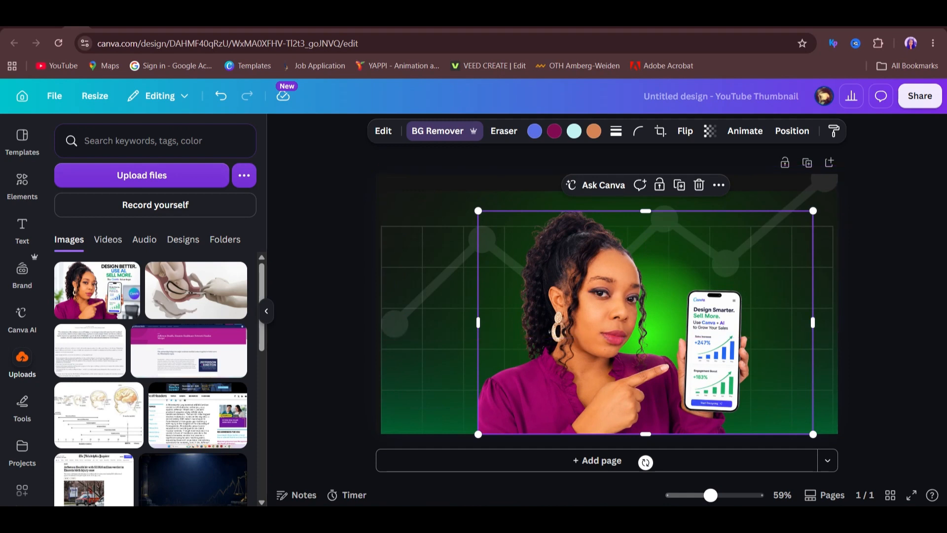
Add the round Canva logo, shrink it, place it above the phone near the page's upper right corner, and tilt it slightly clockwise.
{"action": "left_click", "coordinate": [22, 183]}
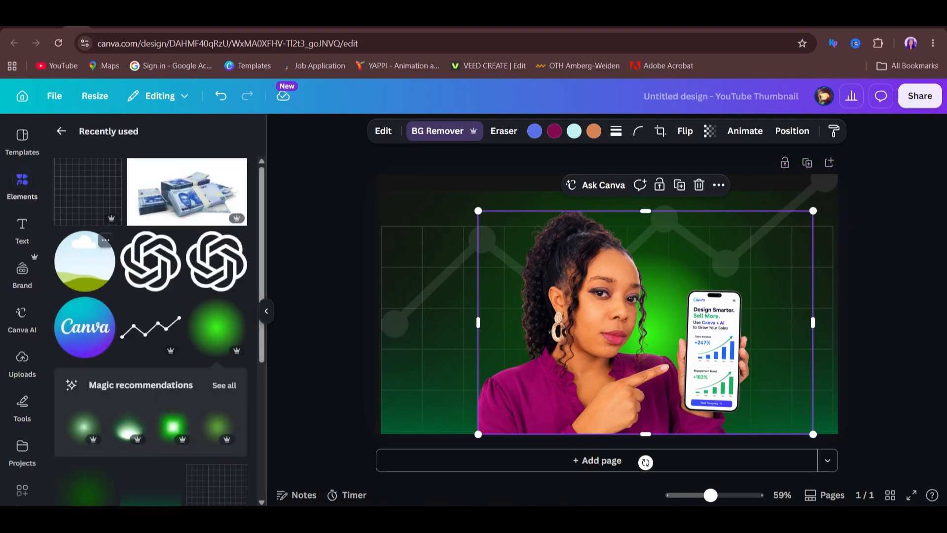
{"action": "left_click", "coordinate": [84, 327]}
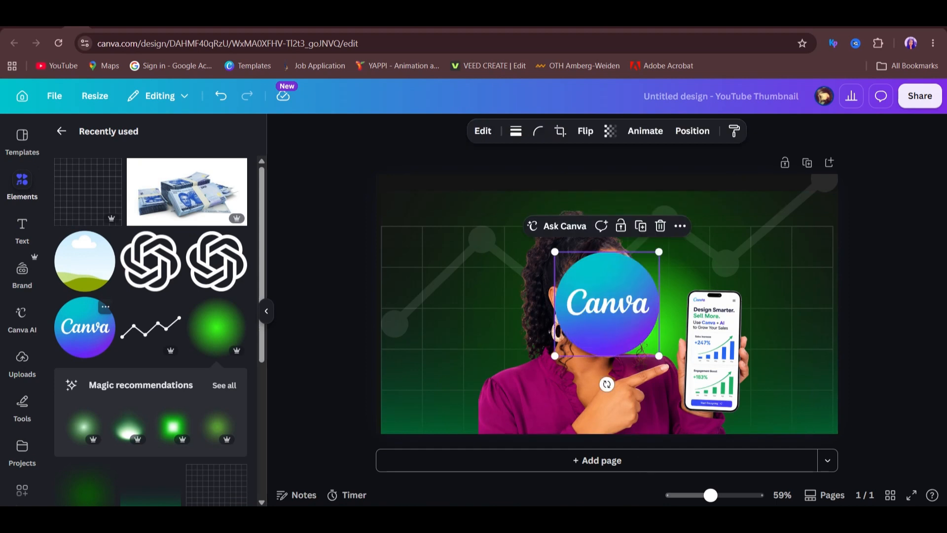
{"action": "left_click_drag", "start_coordinate": [656, 254], "coordinate": [628, 282]}
{"action": "left_click_drag", "start_coordinate": [592, 319], "coordinate": [742, 210]}
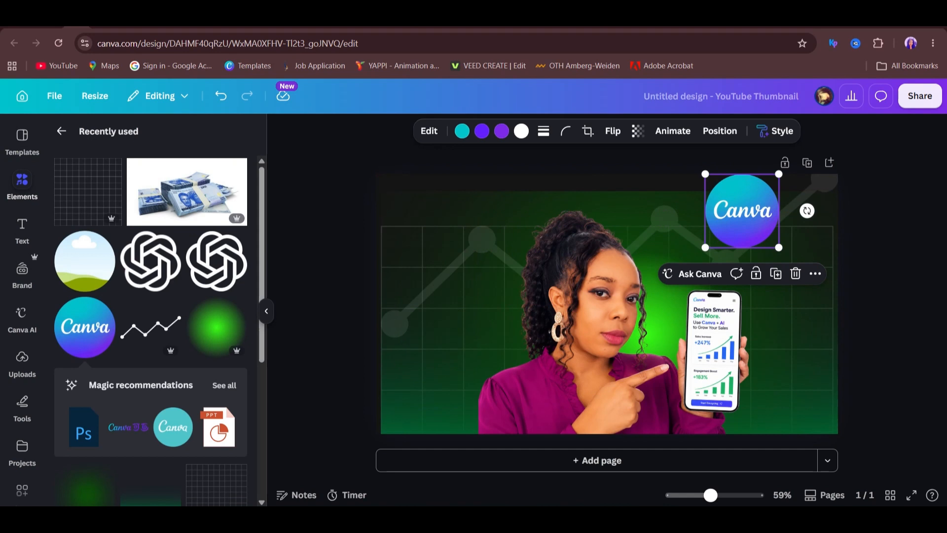
{"action": "left_click_drag", "start_coordinate": [779, 247], "coordinate": [768, 236]}
{"action": "left_click_drag", "start_coordinate": [737, 206], "coordinate": [728, 211]}
{"action": "left_click_drag", "start_coordinate": [797, 203], "coordinate": [797, 216]}
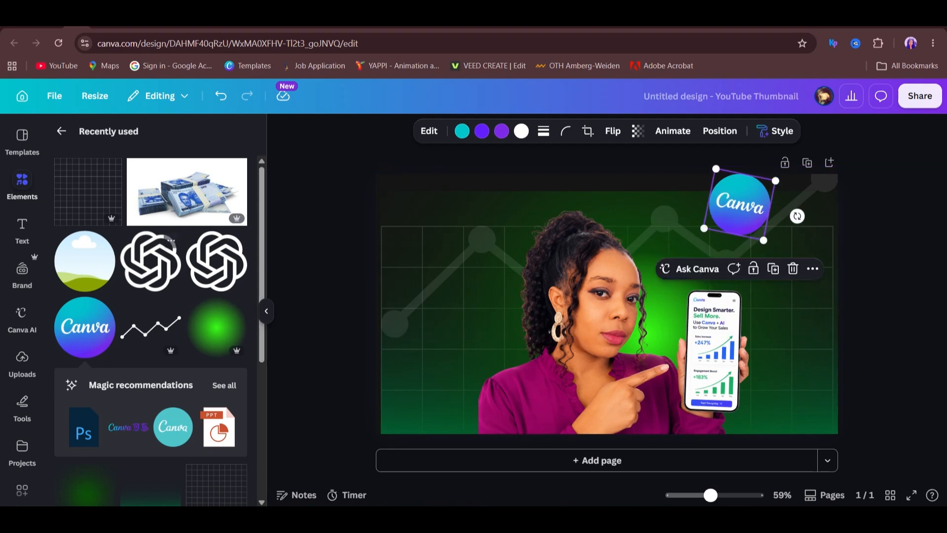
Add the white ChatGPT logo, shrink it, and place it overlapping the lower right of the Canva logo.
{"action": "left_click", "coordinate": [151, 261]}
{"action": "key", "text": "ctrl+d"}
{"action": "key", "text": "Delete"}
{"action": "left_click_drag", "start_coordinate": [607, 306], "coordinate": [794, 244]}
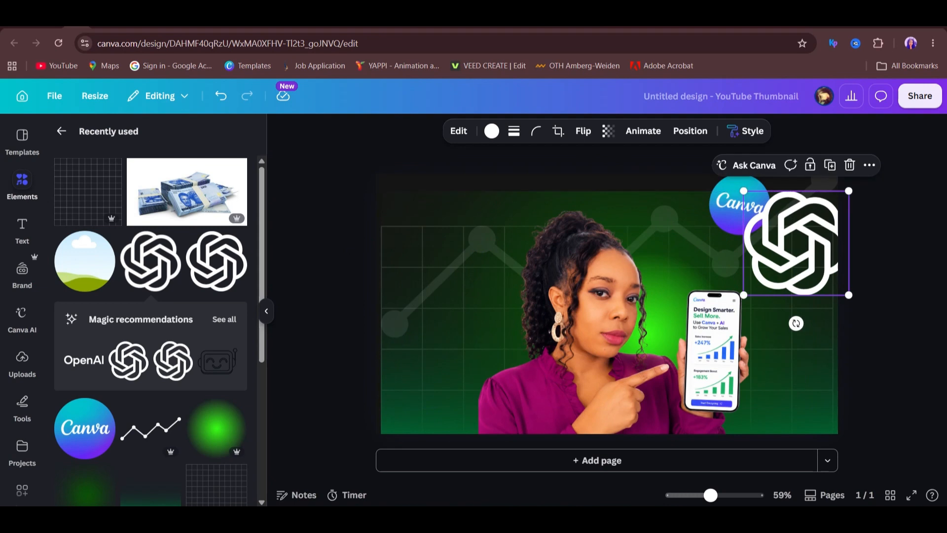
{"action": "left_click_drag", "start_coordinate": [849, 190], "coordinate": [812, 226]}
{"action": "left_click_drag", "start_coordinate": [778, 261], "coordinate": [778, 240]}
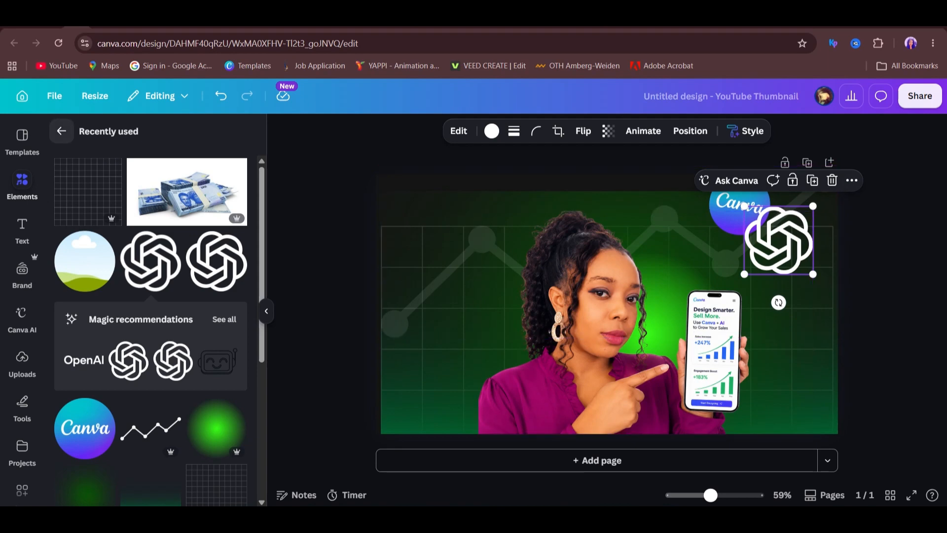
Search the graphics for "chatgpt logo", browse the results for another version, and clear the search.
{"action": "left_click", "coordinate": [61, 130]}
{"action": "left_click", "coordinate": [143, 141]}
{"action": "type", "text": "cha"}
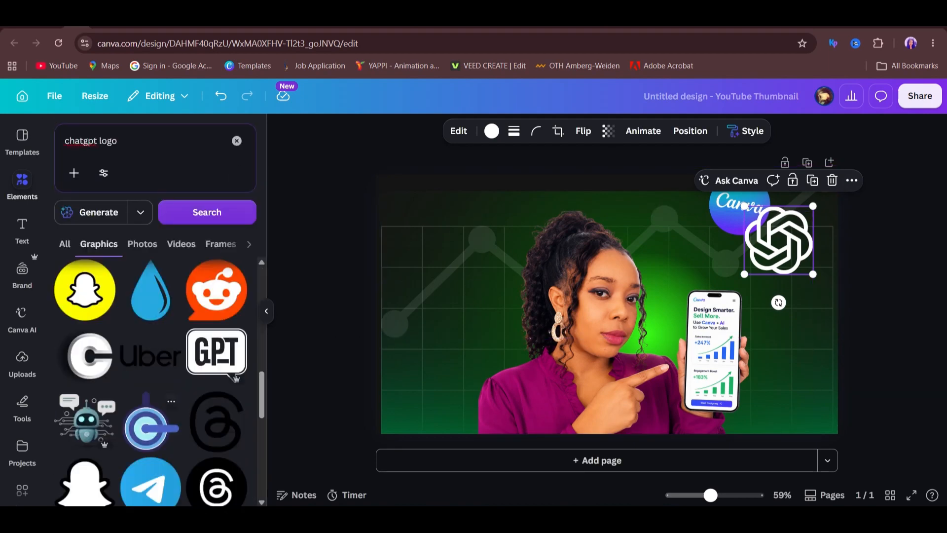
{"action": "scroll", "coordinate": [150, 430], "scroll_direction": "down", "scroll_amount": 2}
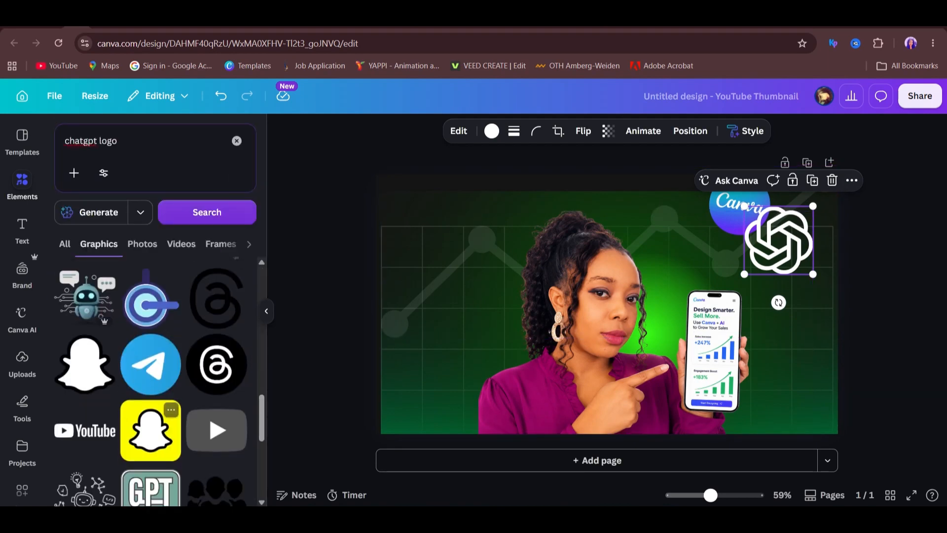
{"action": "scroll", "coordinate": [151, 430], "scroll_direction": "down", "scroll_amount": 3}
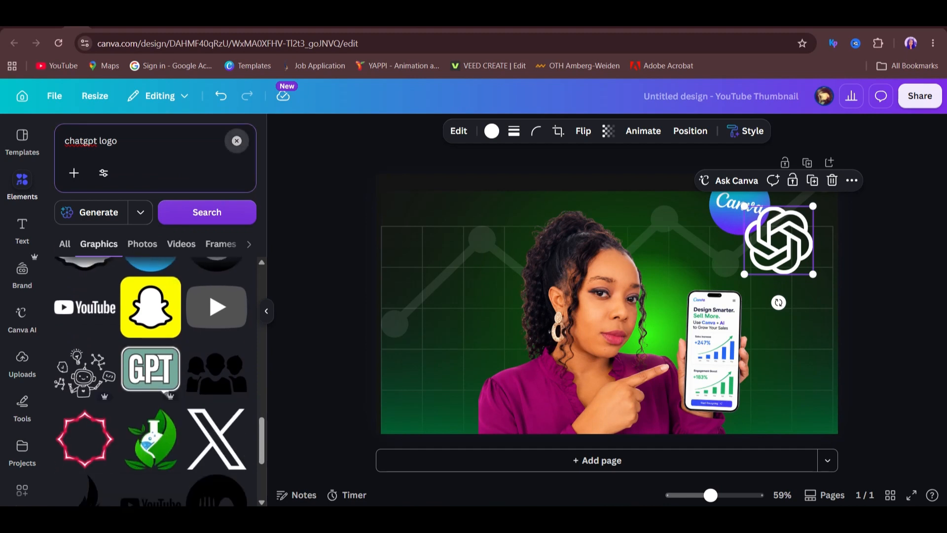
{"action": "left_click", "coordinate": [237, 141]}
{"action": "left_click", "coordinate": [321, 351]}
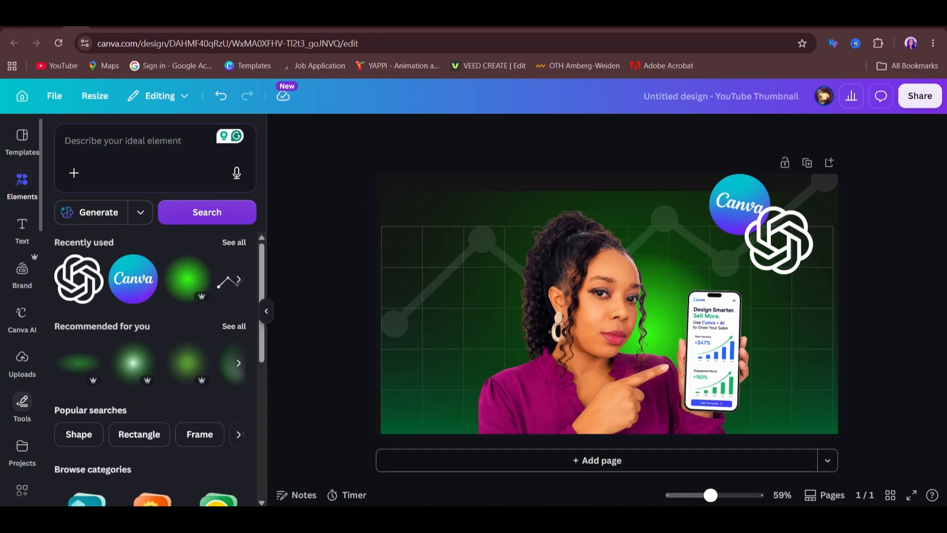
Find the Brandfetch app among the Canva apps and open it.
{"action": "scroll", "coordinate": [22, 395], "scroll_direction": "down", "scroll_amount": 2}
{"action": "left_click", "coordinate": [22, 429]}
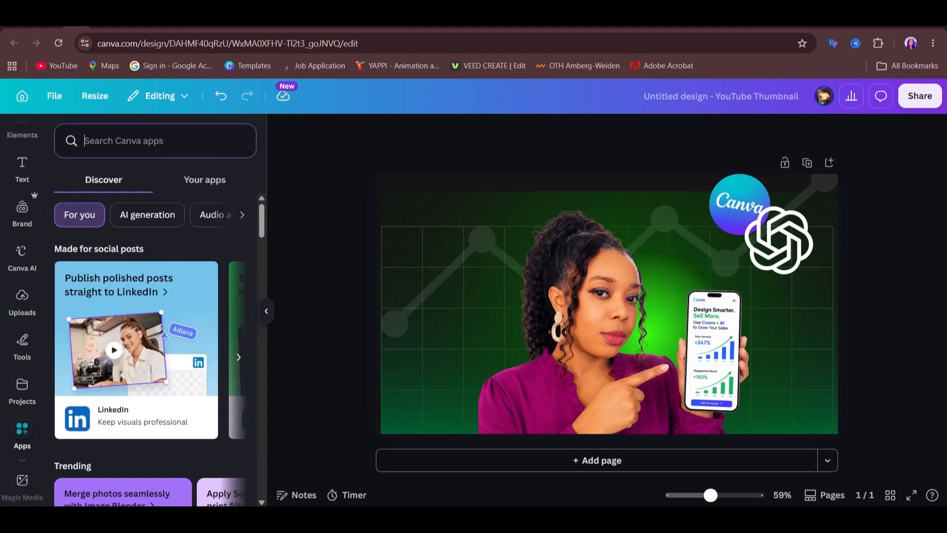
{"action": "type", "text": "brandfetch"}
{"action": "key", "text": "Return"}
{"action": "left_click", "coordinate": [74, 188]}
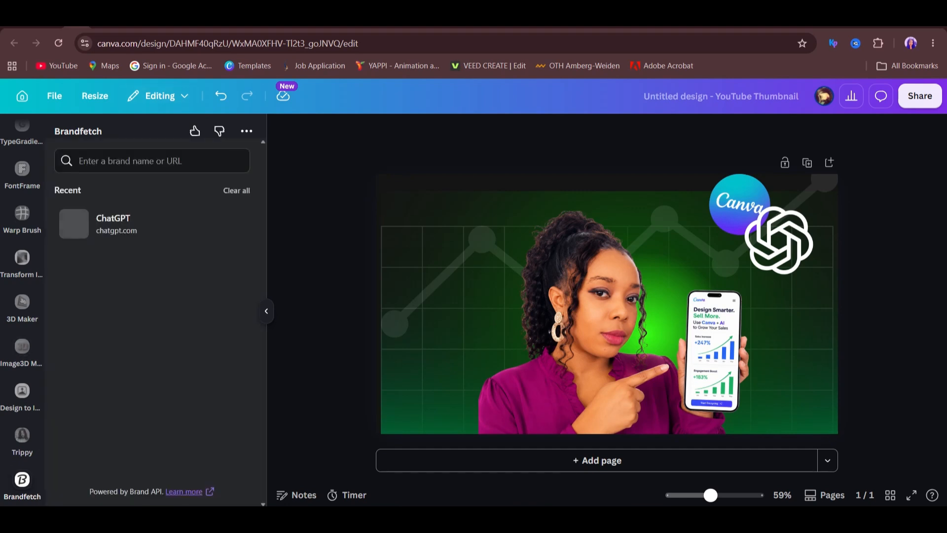
Add the purple-backed ChatGPT logo from Brandfetch's chatgpt.com results and delete the white ChatGPT logo from the page.
{"action": "left_click", "coordinate": [151, 223]}
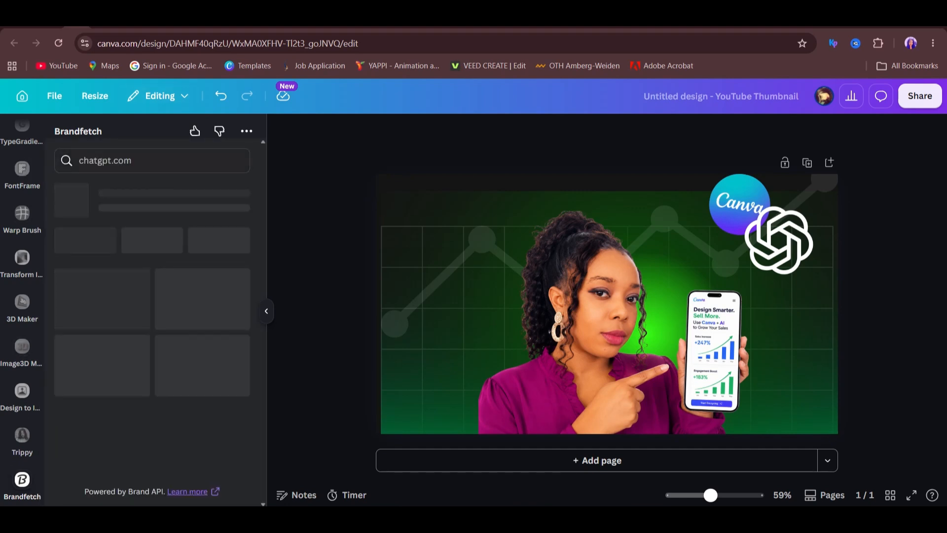
{"action": "left_click", "coordinate": [101, 293]}
{"action": "left_click", "coordinate": [778, 240]}
{"action": "key", "text": "Delete"}
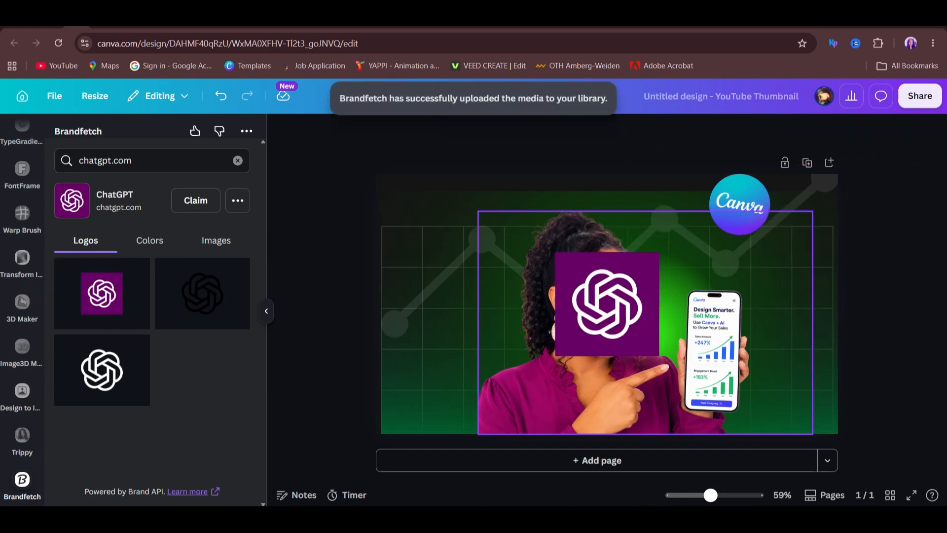
Shrink the purple ChatGPT logo, set its corner rounding to 93, and place it just below and right of the Canva logo.
{"action": "left_click_drag", "start_coordinate": [606, 304], "coordinate": [762, 281]}
{"action": "left_click_drag", "start_coordinate": [711, 333], "coordinate": [748, 294]}
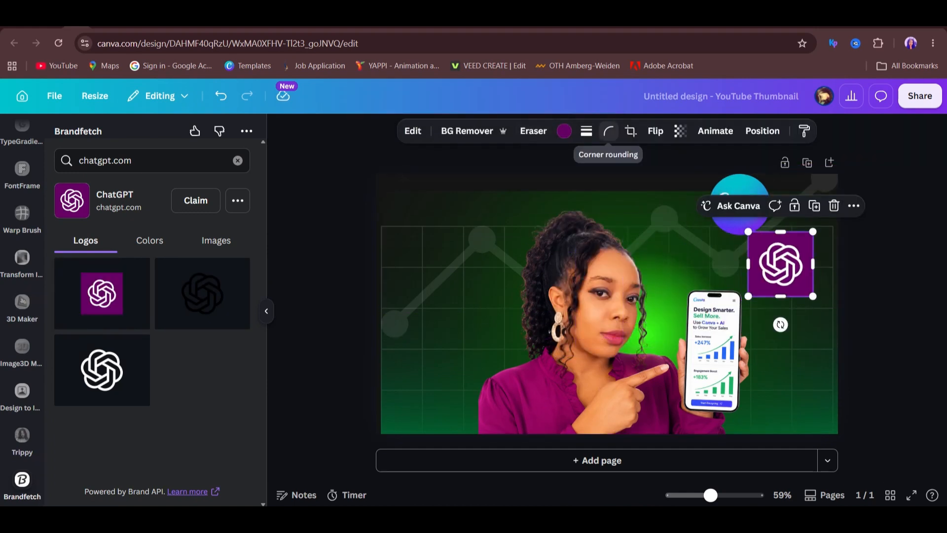
{"action": "left_click", "coordinate": [608, 130]}
{"action": "left_click_drag", "start_coordinate": [551, 181], "coordinate": [635, 182]}
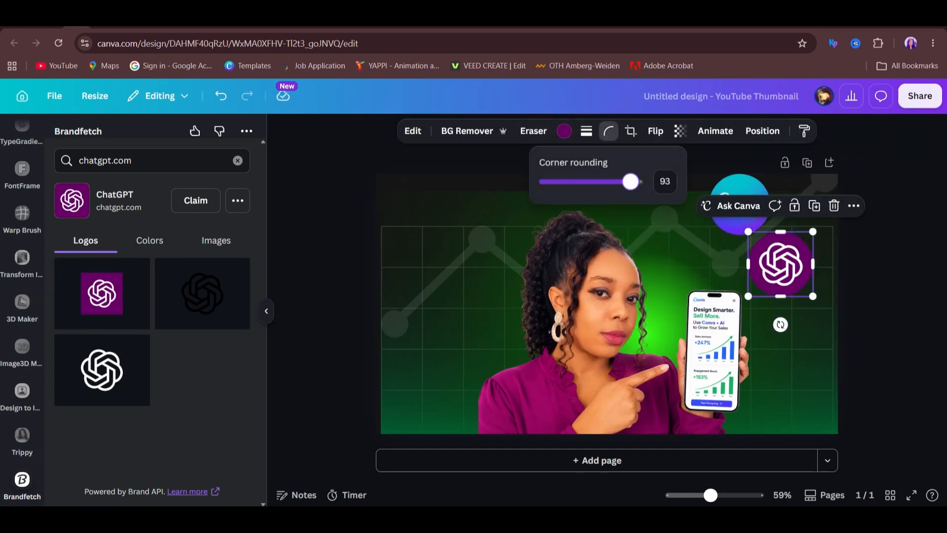
{"action": "left_click_drag", "start_coordinate": [781, 264], "coordinate": [791, 235]}
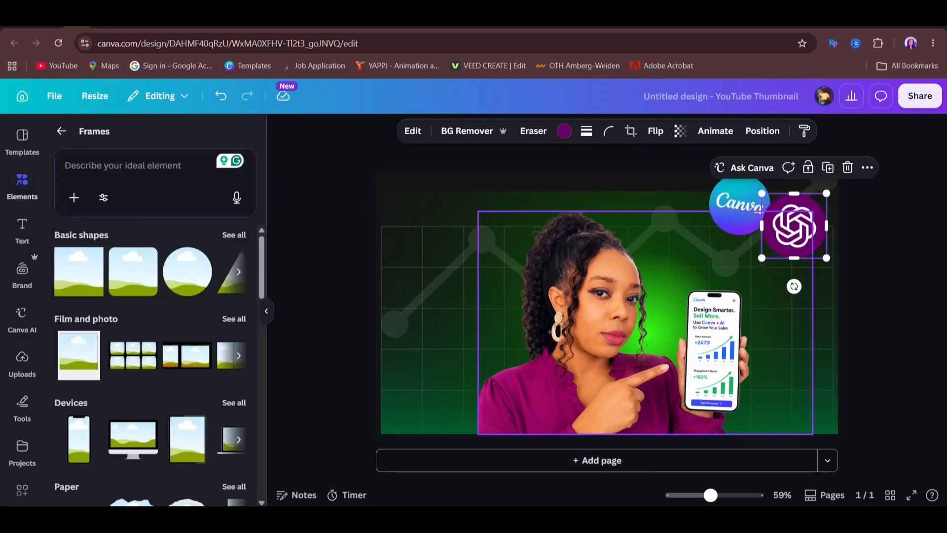
Enlarge the portrait until it reaches the page's right edge and nudge it slightly upward.
{"action": "left_click", "coordinate": [759, 210]}
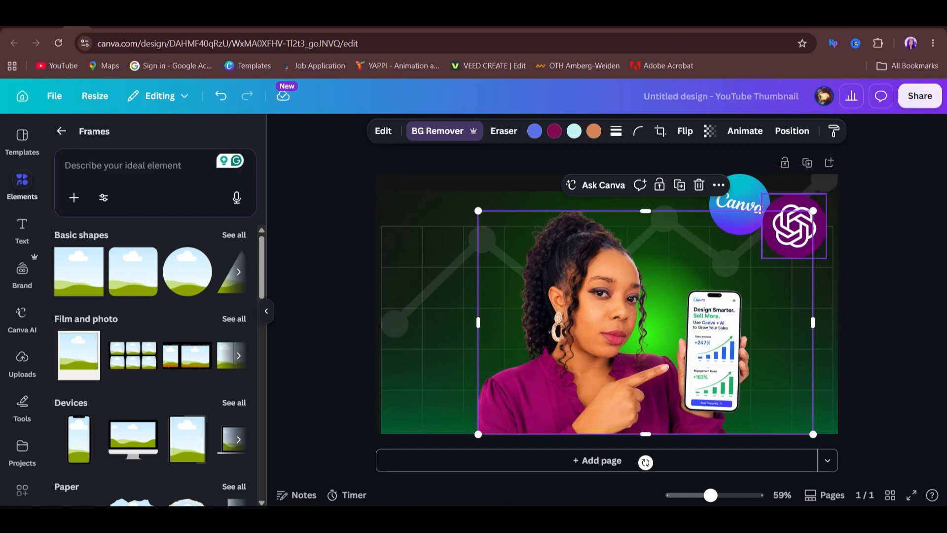
{"action": "left_click_drag", "start_coordinate": [813, 211], "coordinate": [838, 194]}
{"action": "key", "text": "Up"}
{"action": "key", "text": "Up"}
{"action": "key", "text": "Up"}
{"action": "key", "text": "Up"}
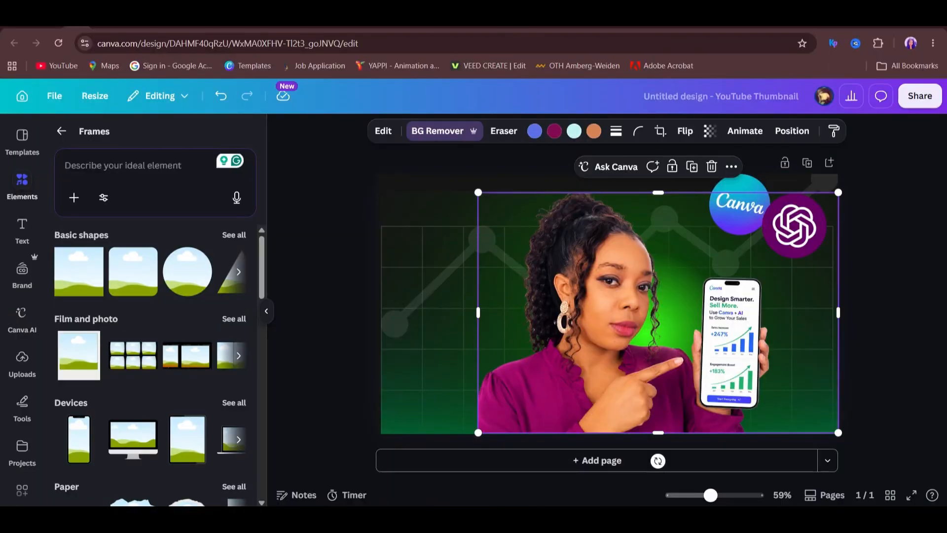
{"action": "key", "text": "Escape"}
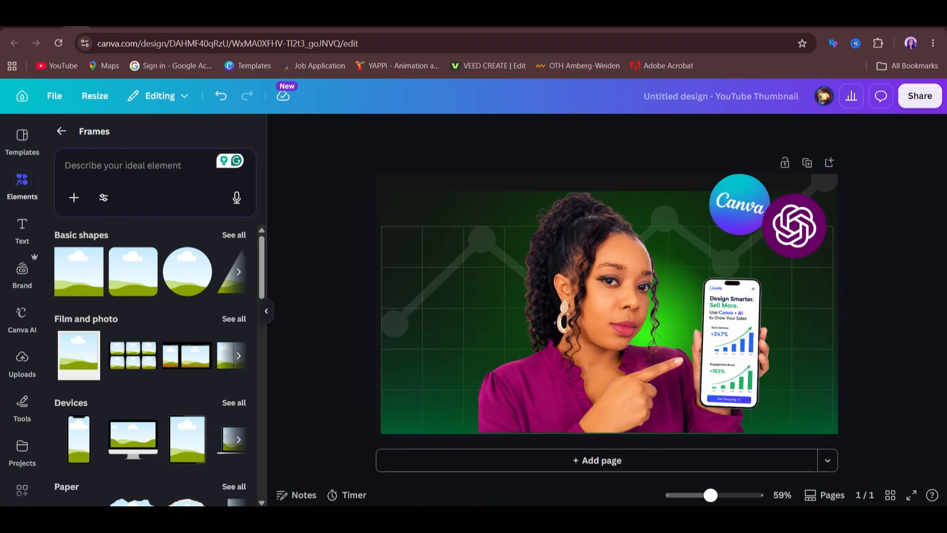
Add a text reading "3", enlarge it to about size 334, and place it on the empty area beside the woman.
{"action": "left_click", "coordinate": [609, 375]}
{"action": "key", "text": "t"}
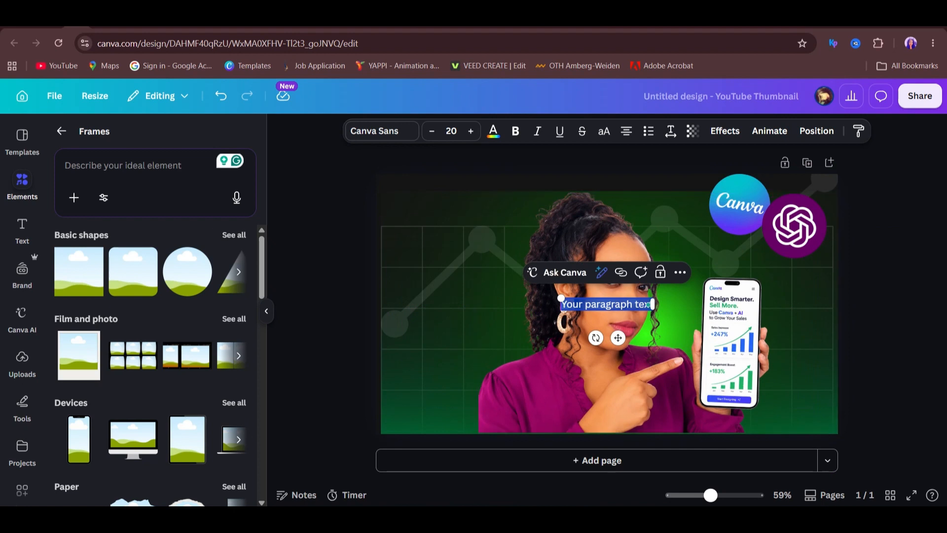
{"action": "type", "text": "3"}
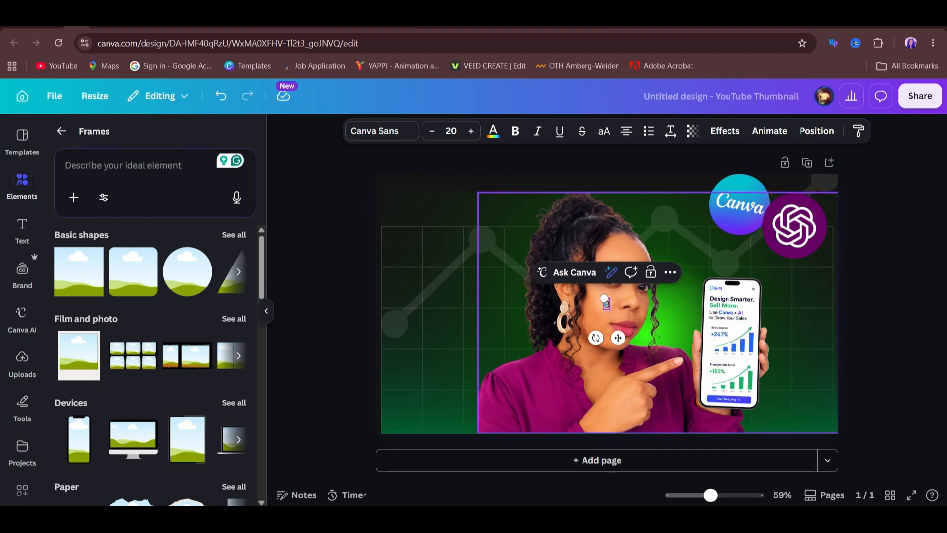
{"action": "left_click_drag", "start_coordinate": [604, 298], "coordinate": [516, 119]}
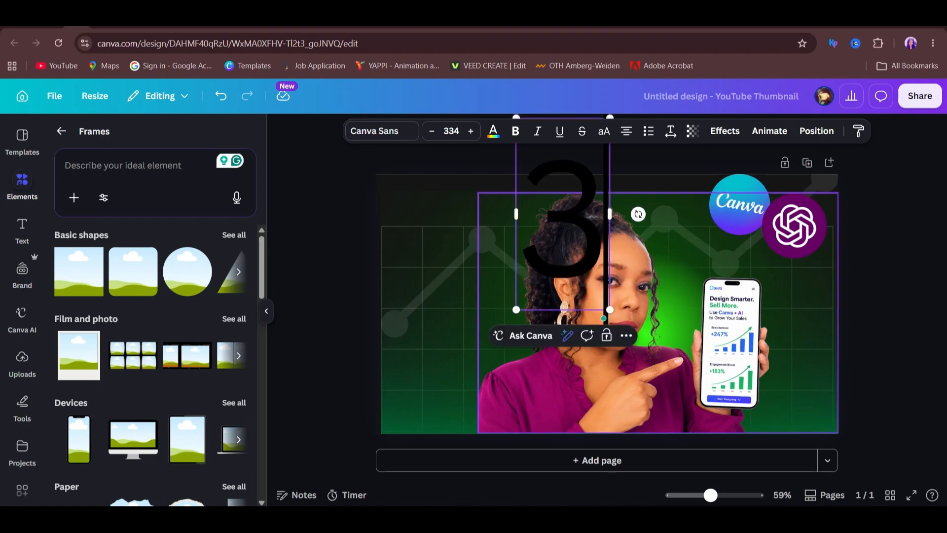
{"action": "left_click_drag", "start_coordinate": [562, 222], "coordinate": [448, 311]}
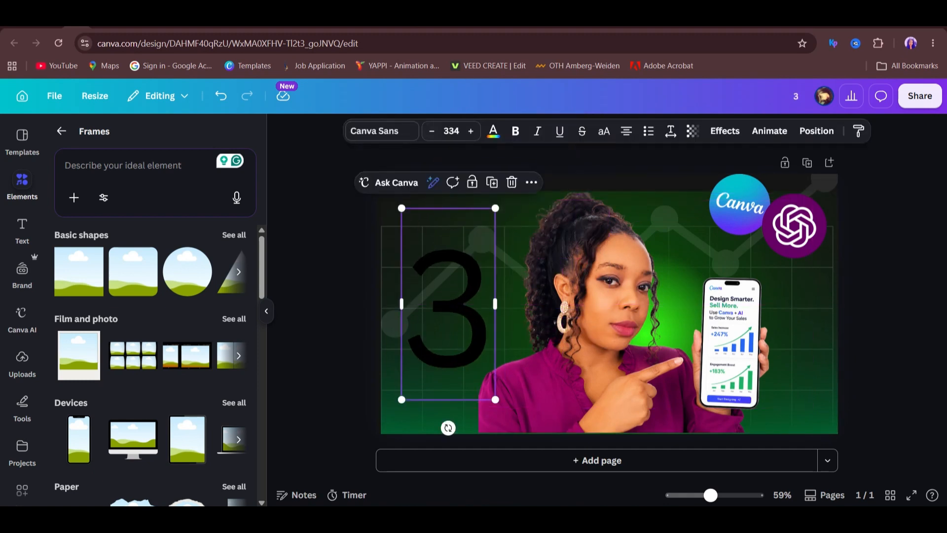
Set the large 3 in bold Poppins and colour it white.
{"action": "left_click", "coordinate": [382, 131]}
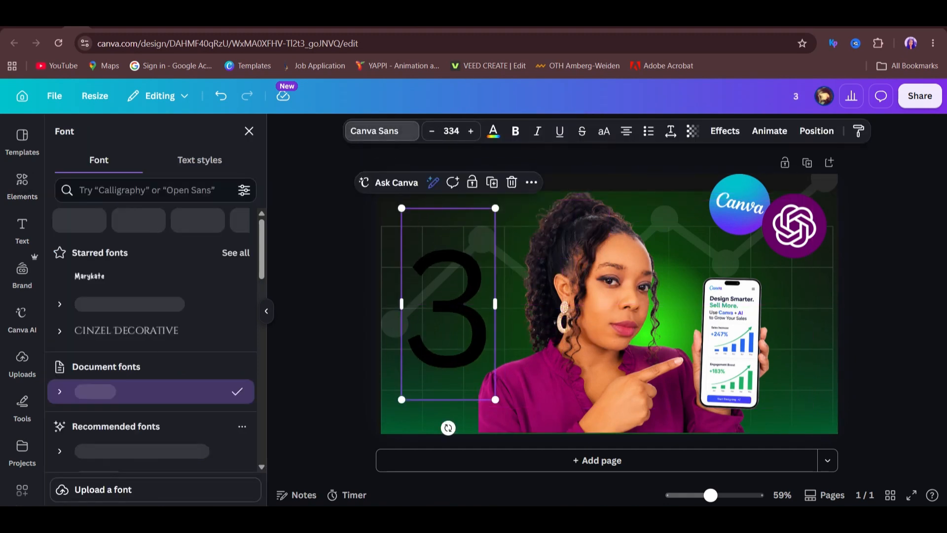
{"action": "left_click", "coordinate": [148, 303]}
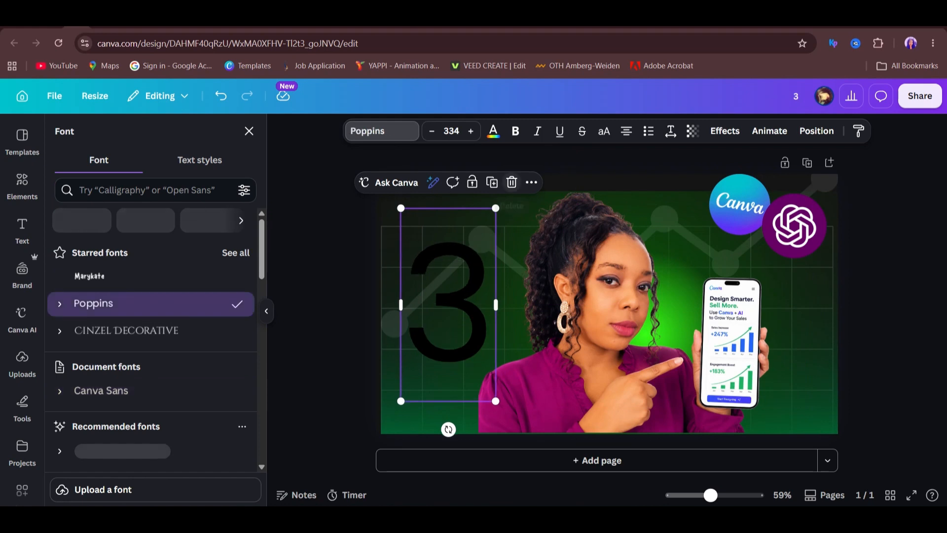
{"action": "left_click", "coordinate": [516, 131]}
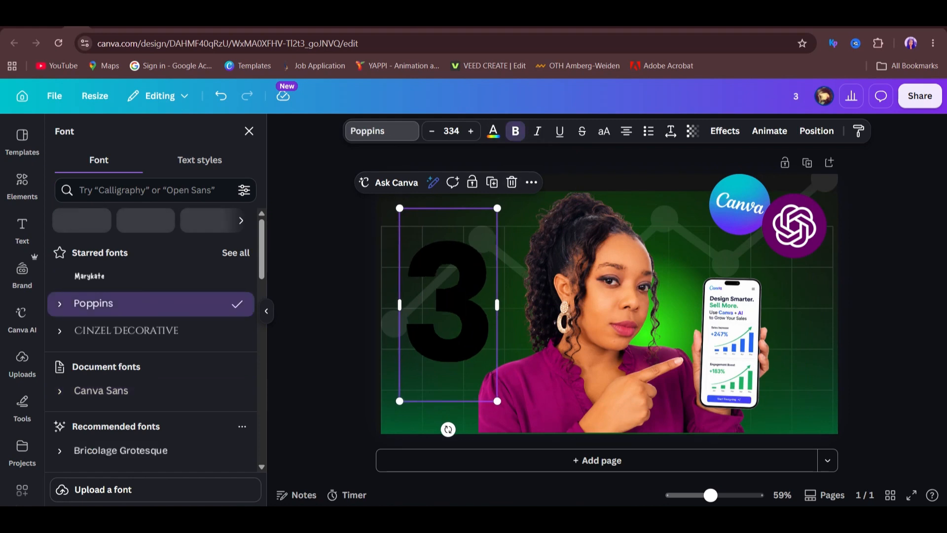
{"action": "left_click", "coordinate": [493, 131]}
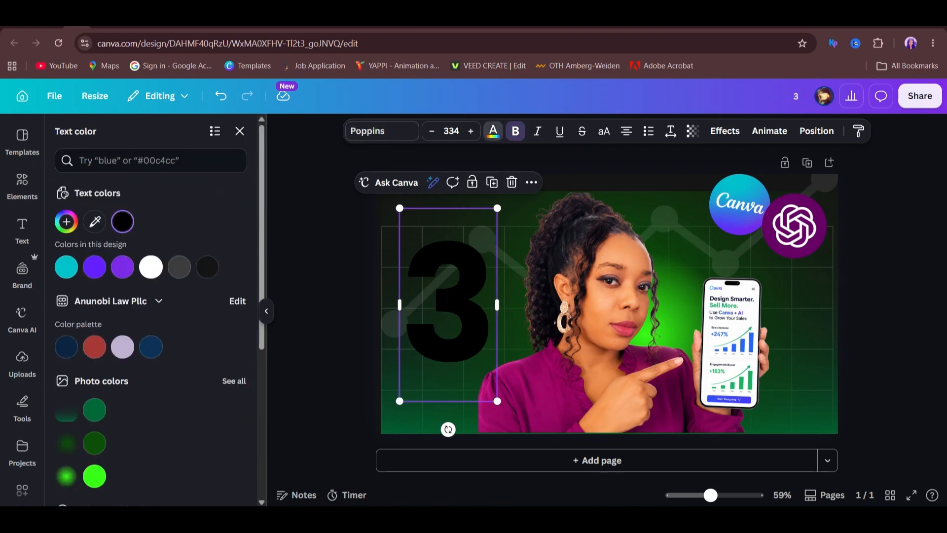
{"action": "left_click", "coordinate": [151, 266]}
Apply the Neon effect to the 3, shift it slightly toward the woman, and reopen its effect settings.
{"action": "left_click", "coordinate": [725, 131]}
{"action": "left_click", "coordinate": [151, 344]}
{"action": "mouse_move", "coordinate": [448, 304]}
{"action": "left_mouse_down"}
{"action": "mouse_move", "coordinate": [450, 319]}
{"action": "mouse_move", "coordinate": [453, 299]}
{"action": "left_mouse_up"}
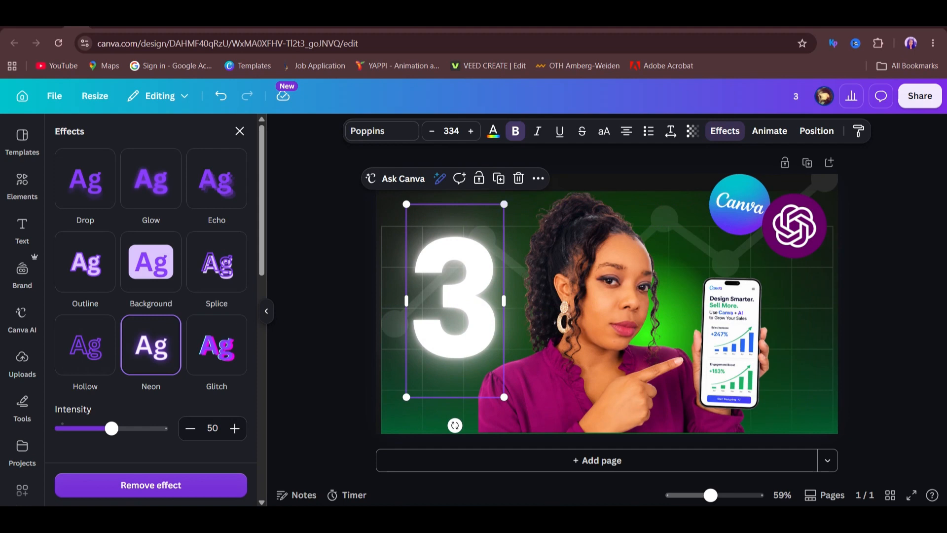
{"action": "left_click_drag", "start_coordinate": [453, 300], "coordinate": [454, 304]}
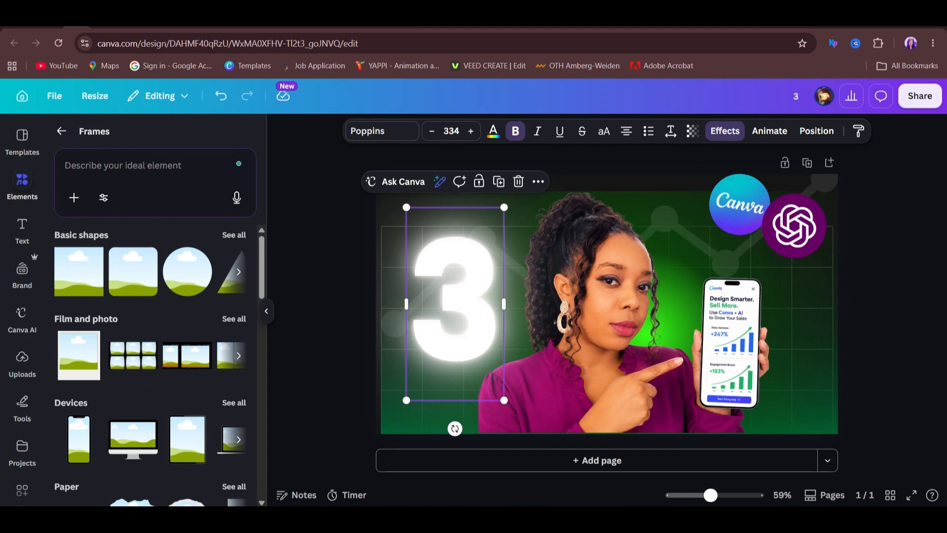
{"action": "left_click", "coordinate": [724, 131]}
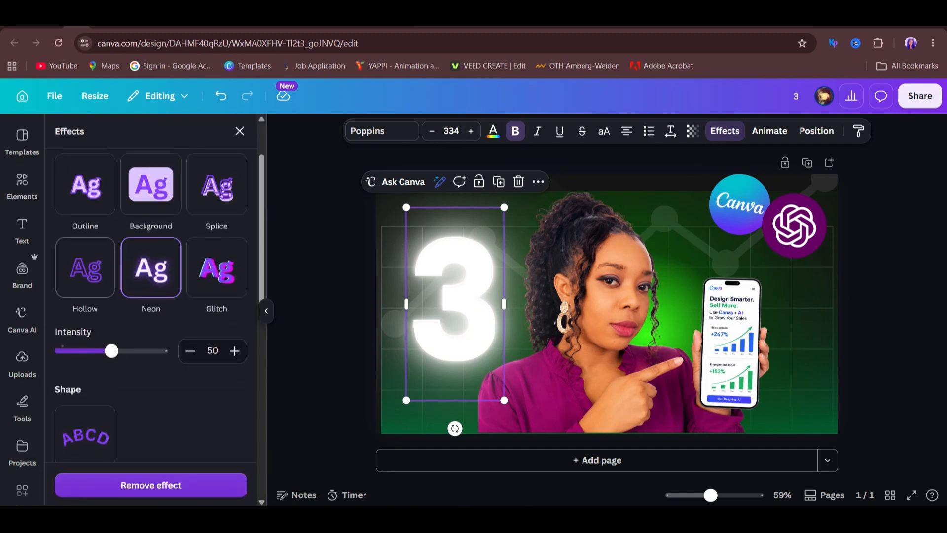
Change the top 3's effect to a black Outline with a thickness of 7.
{"action": "scroll", "coordinate": [151, 296], "scroll_direction": "up", "scroll_amount": 2}
{"action": "left_click", "coordinate": [85, 245]}
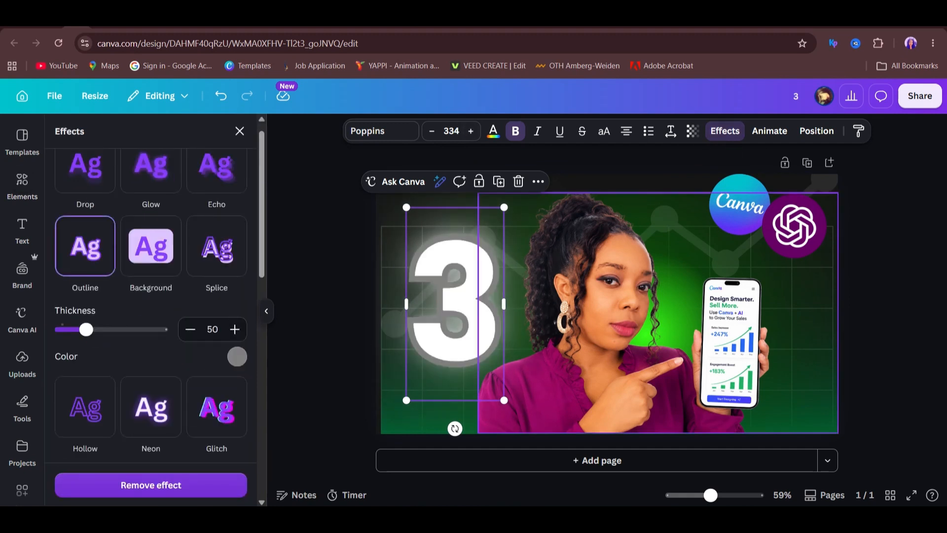
{"action": "left_click", "coordinate": [237, 356]}
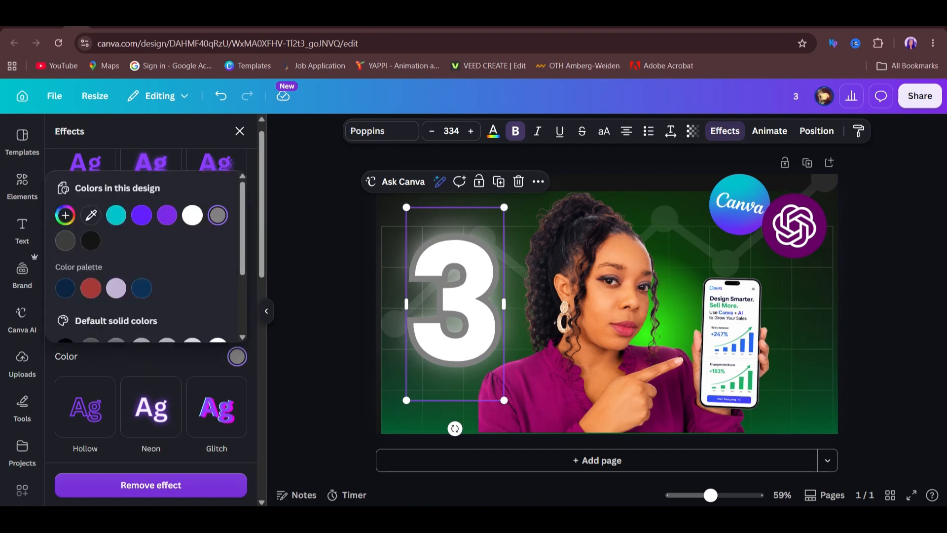
{"action": "left_click", "coordinate": [91, 241]}
{"action": "scroll", "coordinate": [147, 271], "scroll_direction": "down", "scroll_amount": 10}
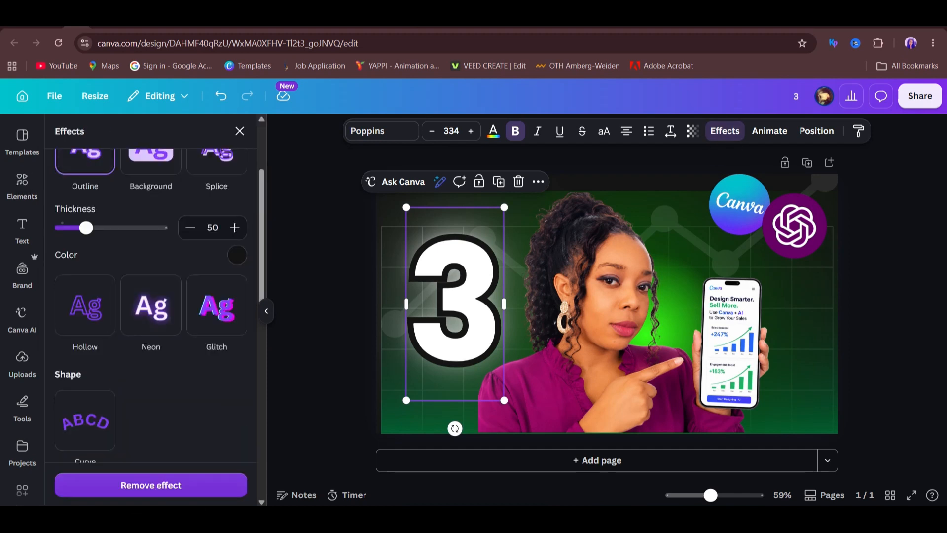
{"action": "left_click_drag", "start_coordinate": [86, 227], "coordinate": [64, 227]}
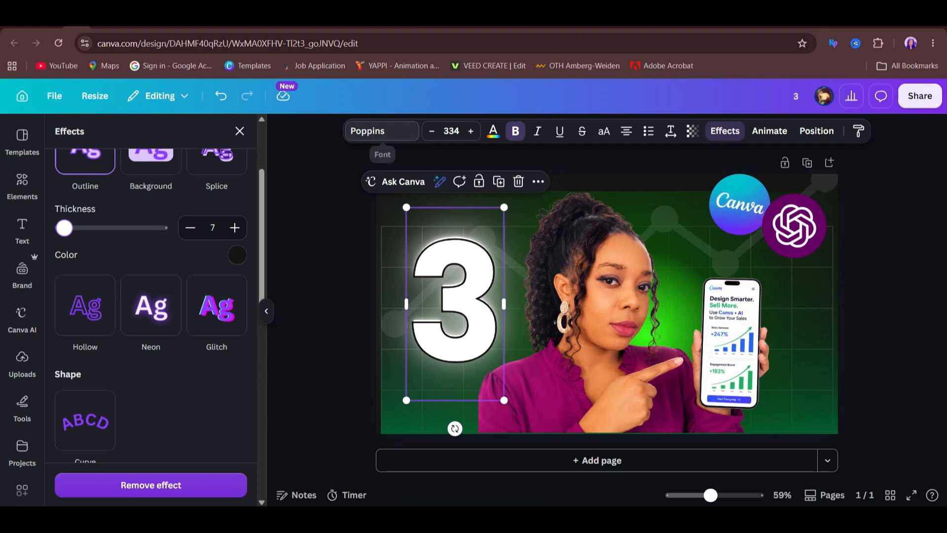
Try several default gradients as the 3's text colour and settle on the pale yellow-to-pink gradient.
{"action": "left_click", "coordinate": [493, 131]}
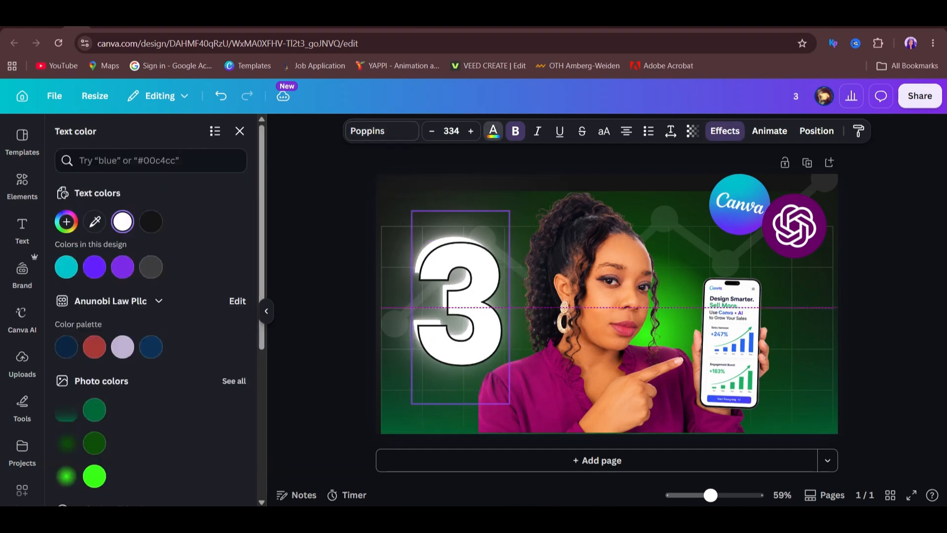
{"action": "scroll", "coordinate": [148, 375], "scroll_direction": "down", "scroll_amount": 5}
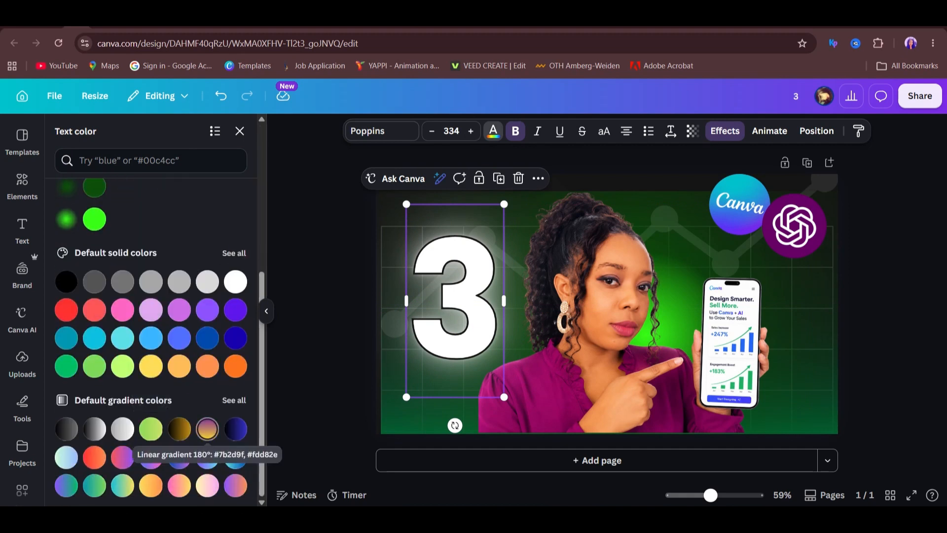
{"action": "left_click", "coordinate": [207, 428]}
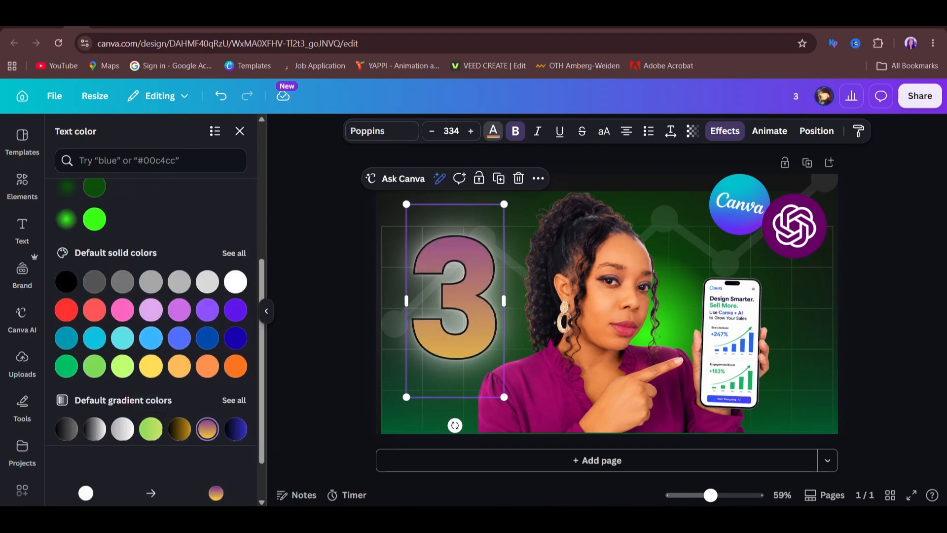
{"action": "left_click", "coordinate": [235, 429]}
{"action": "scroll", "coordinate": [197, 394], "scroll_direction": "down", "scroll_amount": 1}
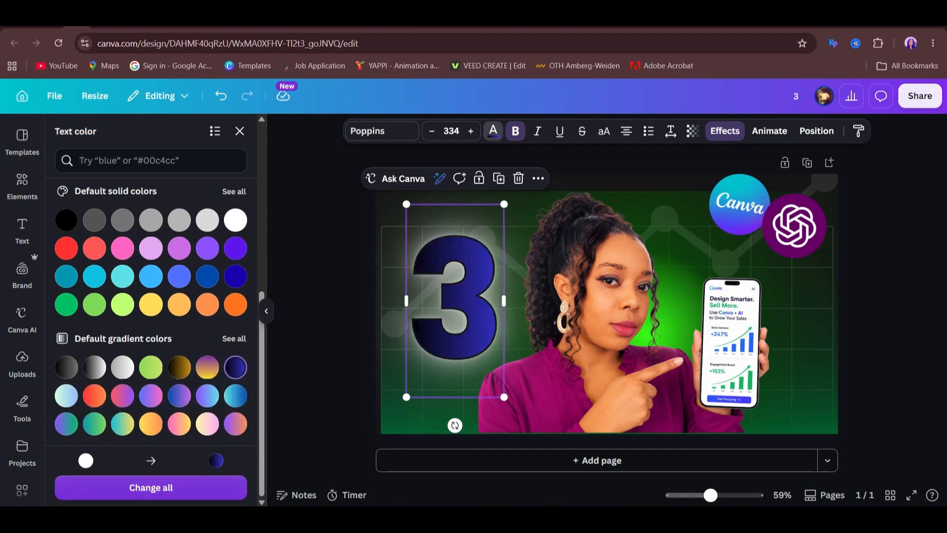
{"action": "left_click", "coordinate": [151, 395]}
{"action": "left_click", "coordinate": [150, 423]}
{"action": "left_click", "coordinate": [207, 423]}
{"action": "left_click", "coordinate": [207, 367]}
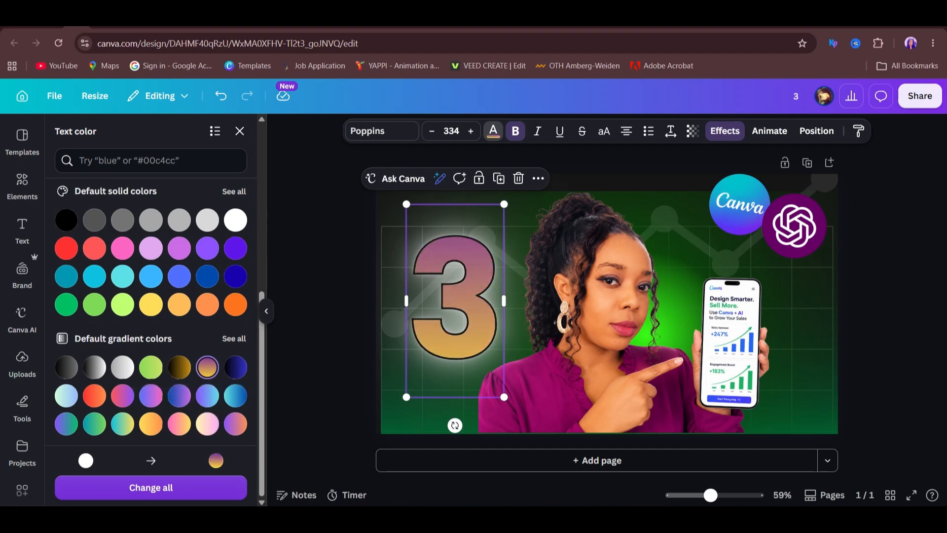
{"action": "left_click", "coordinate": [207, 423]}
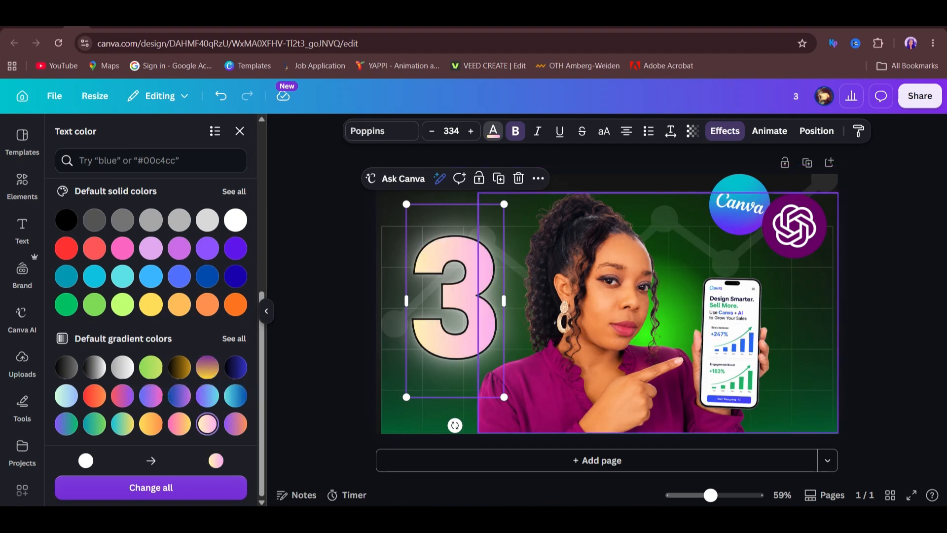
Reduce the outlined 3 to about size 319 and centre it over the glowing copy behind it.
{"action": "left_click_drag", "start_coordinate": [455, 300], "coordinate": [455, 304]}
{"action": "left_click_drag", "start_coordinate": [504, 400], "coordinate": [500, 391]}
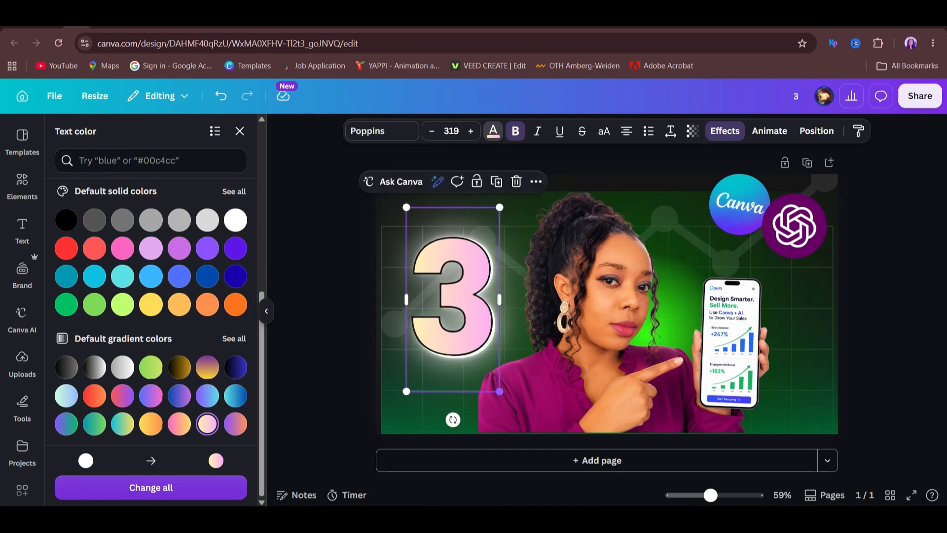
{"action": "left_click_drag", "start_coordinate": [453, 299], "coordinate": [455, 301]}
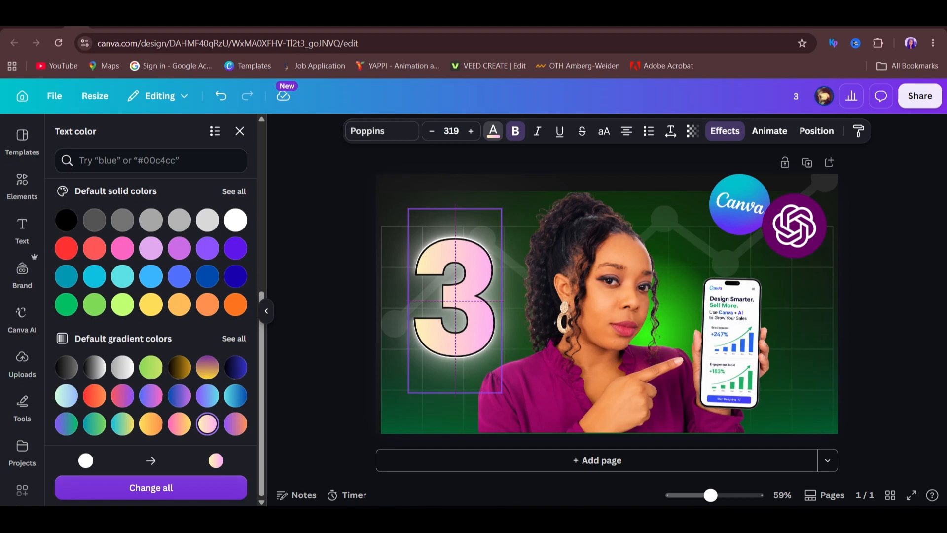
Leave the Frames category in the elements library and list all recently used elements.
{"action": "left_click", "coordinate": [22, 186]}
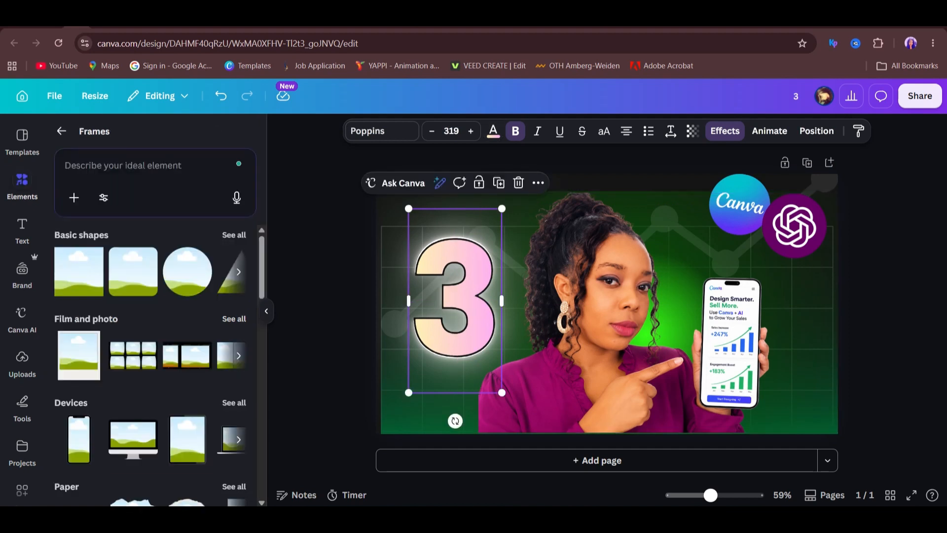
{"action": "left_click", "coordinate": [88, 169]}
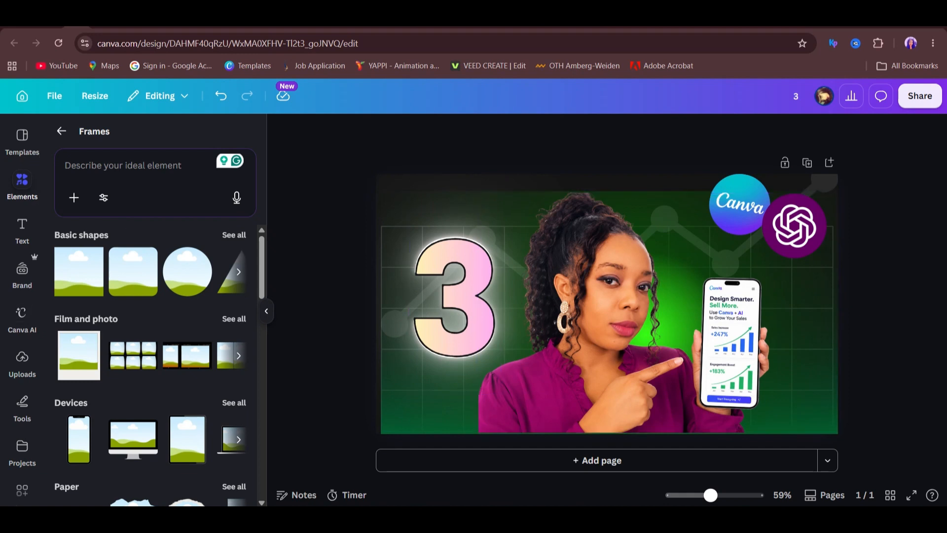
{"action": "left_click", "coordinate": [61, 131]}
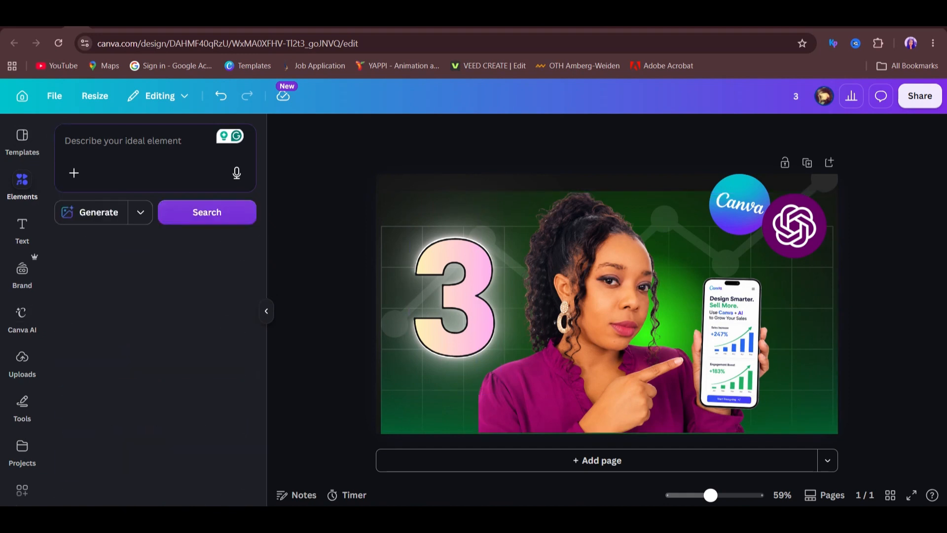
{"action": "left_click", "coordinate": [62, 141]}
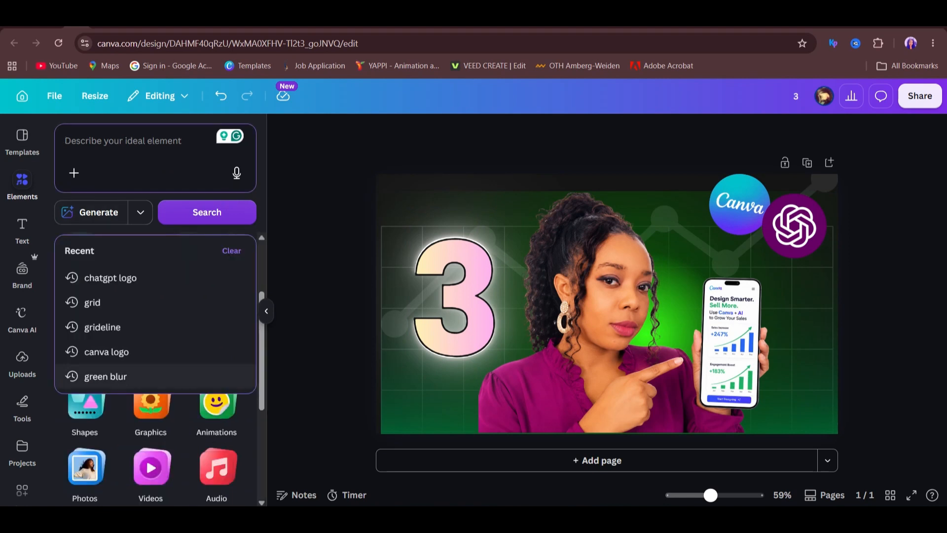
{"action": "key", "text": "Escape"}
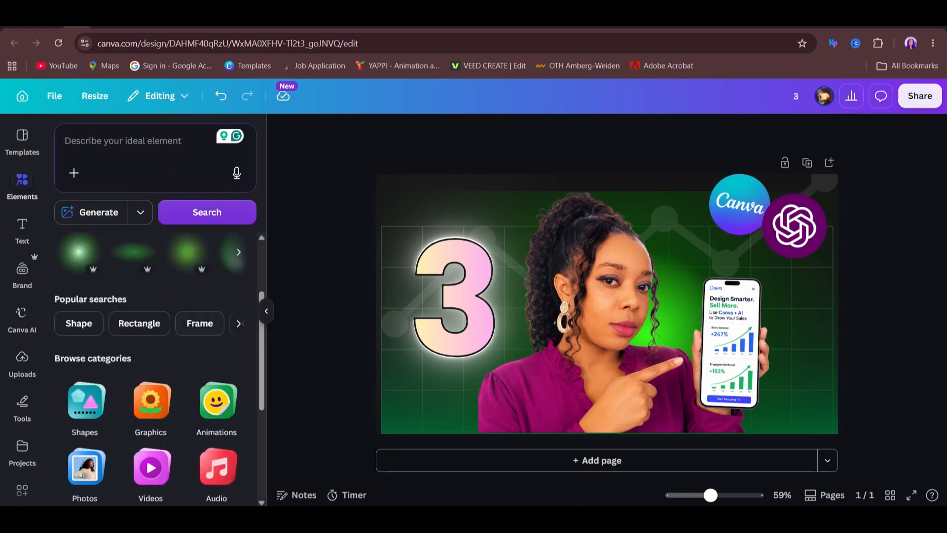
{"action": "left_click", "coordinate": [233, 243]}
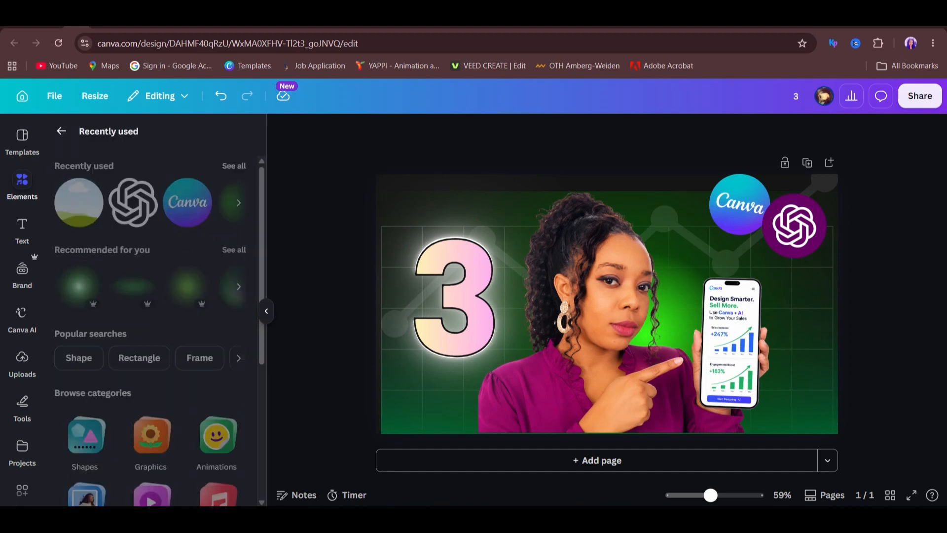
{"action": "scroll", "coordinate": [204, 291], "scroll_direction": "down", "scroll_amount": 3}
Add the banknote stacks photo, remove its background, and shrink it into the page's lower-left corner below the 3.
{"action": "left_click", "coordinate": [204, 291]}
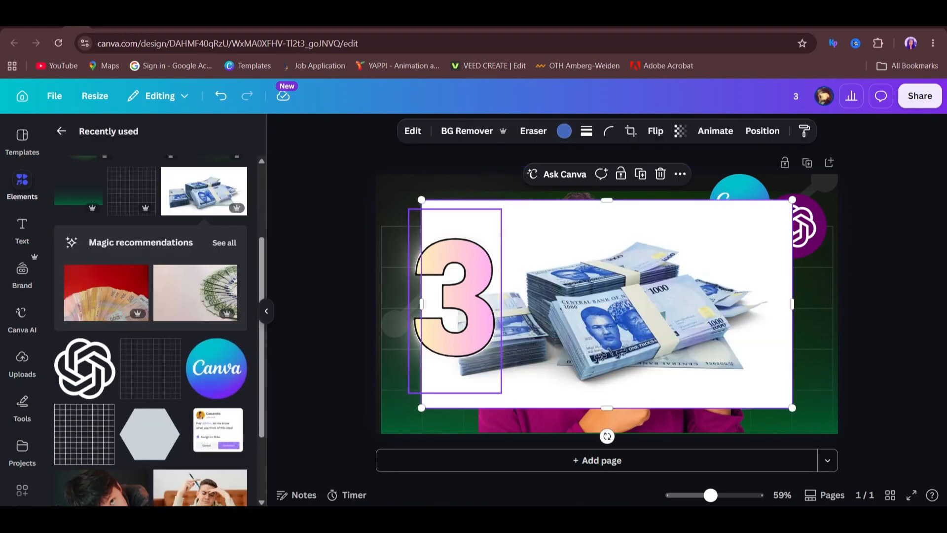
{"action": "left_click", "coordinate": [471, 130]}
{"action": "left_click_drag", "start_coordinate": [792, 200], "coordinate": [543, 339]}
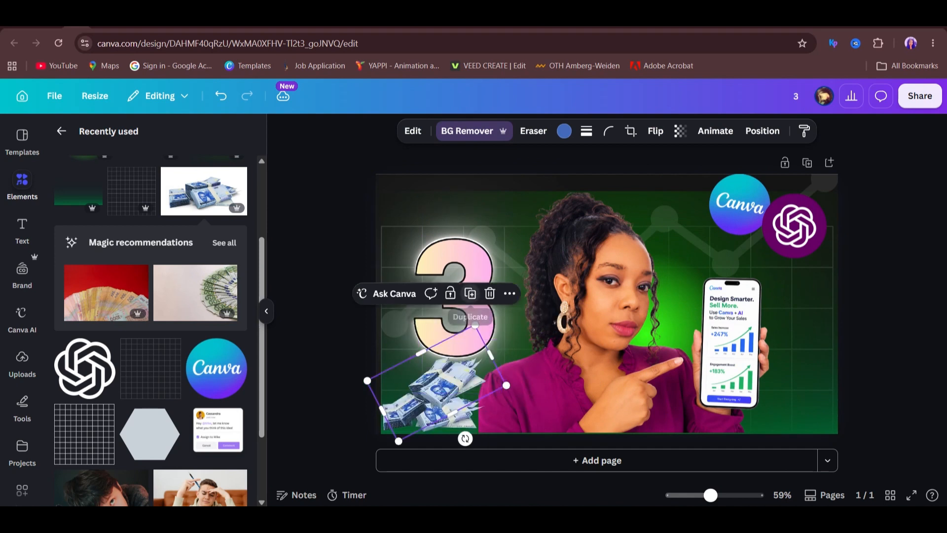
Duplicate the banknotes and place the slightly tilted copy in the page's lower-right corner beside the phone.
{"action": "left_click", "coordinate": [470, 293]}
{"action": "left_click_drag", "start_coordinate": [440, 353], "coordinate": [784, 406]}
{"action": "left_click_drag", "start_coordinate": [854, 409], "coordinate": [784, 388]}
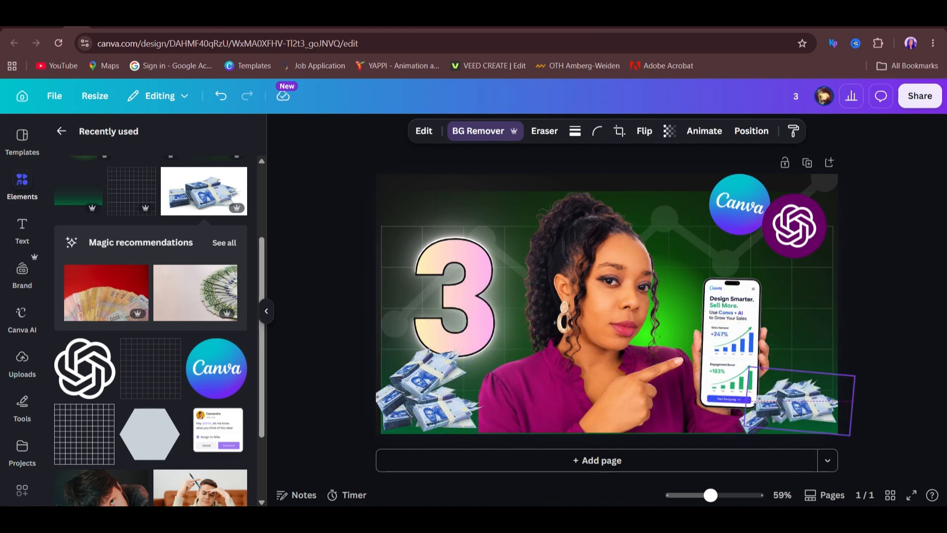
Stack another banknote copy above the one beside the phone and nudge the pile into place.
{"action": "left_click_drag", "start_coordinate": [784, 388], "coordinate": [802, 369]}
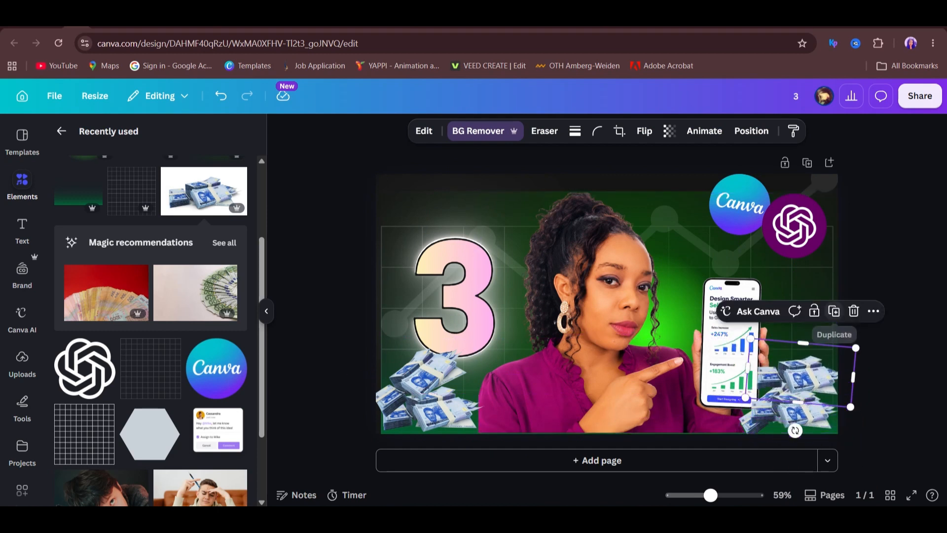
{"action": "left_click_drag", "start_coordinate": [801, 375], "coordinate": [796, 380]}
{"action": "left_click", "coordinate": [802, 415]}
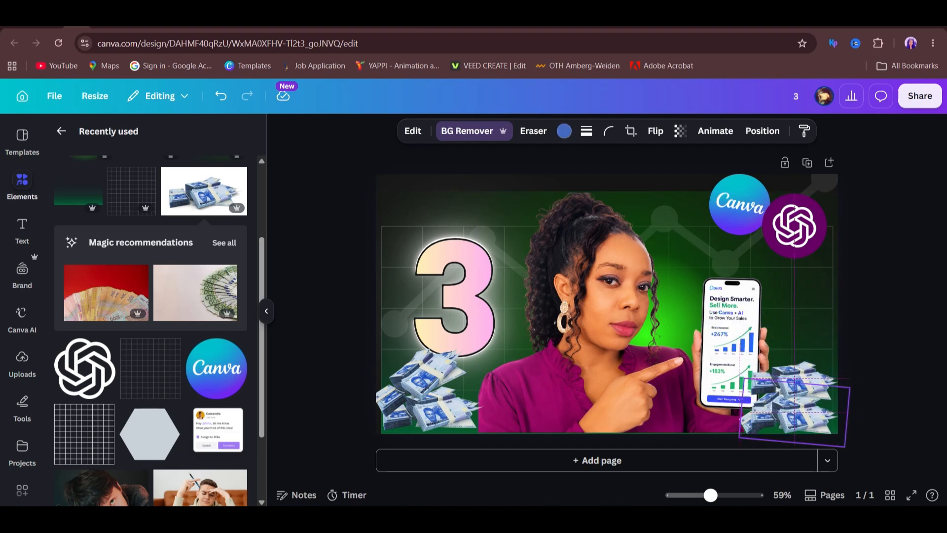
{"action": "left_click_drag", "start_coordinate": [801, 414], "coordinate": [801, 386]}
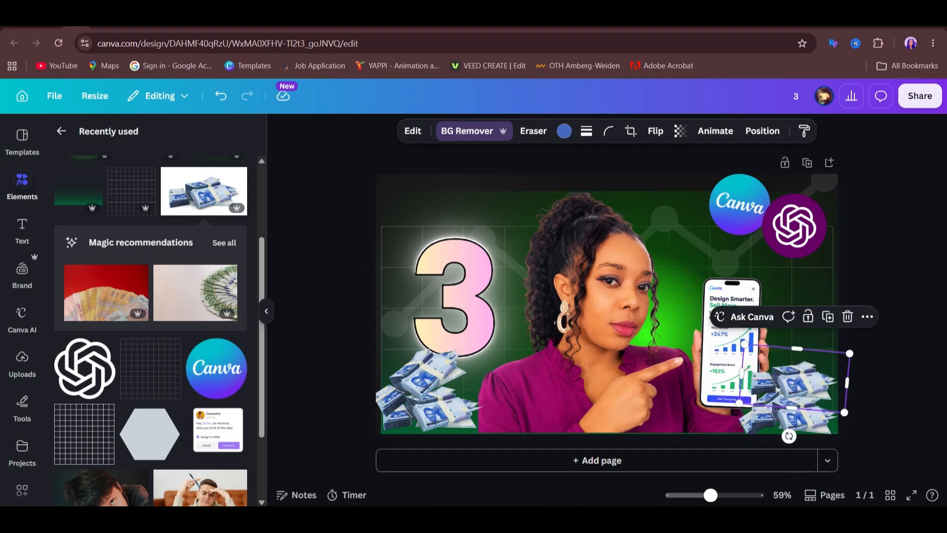
{"action": "key", "text": "Escape"}
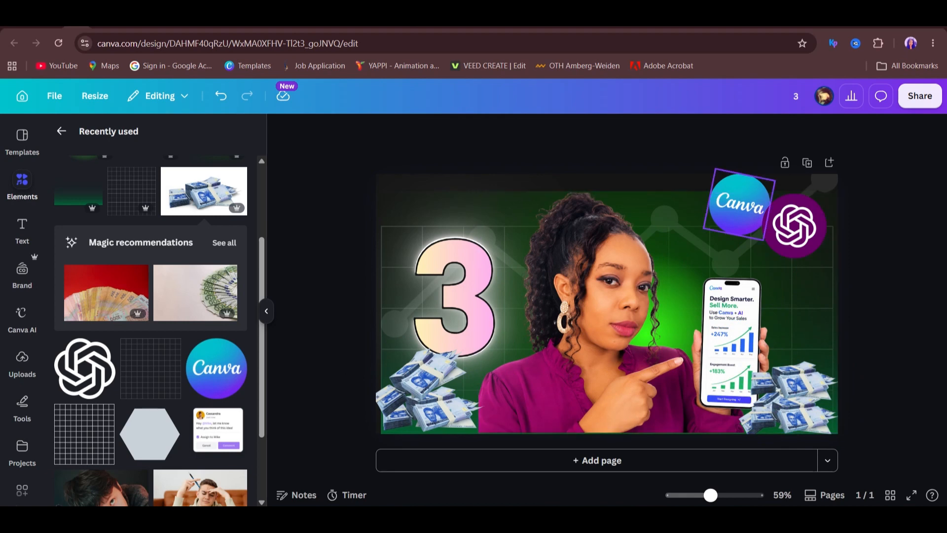
Enlarge the Canva and ChatGPT logos slightly and reposition them side by side above the phone.
{"action": "left_click", "coordinate": [740, 204]}
{"action": "left_click_drag", "start_coordinate": [763, 240], "coordinate": [754, 264]}
{"action": "left_click", "coordinate": [794, 227]}
{"action": "mouse_move", "coordinate": [739, 208]}
{"action": "left_mouse_down"}
{"action": "mouse_move", "coordinate": [742, 215]}
{"action": "mouse_move", "coordinate": [726, 204]}
{"action": "left_mouse_up"}
{"action": "left_click", "coordinate": [791, 229]}
{"action": "left_click_drag", "start_coordinate": [790, 229], "coordinate": [795, 236]}
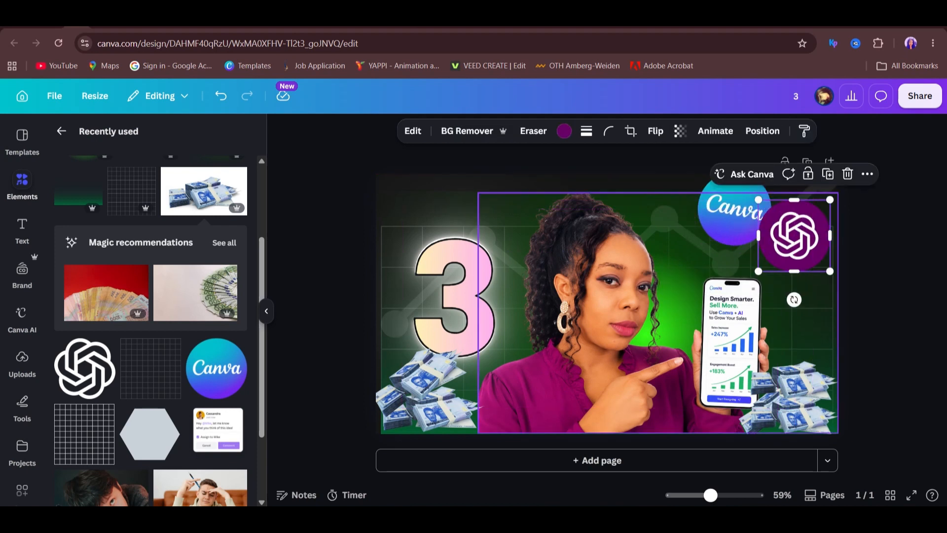
{"action": "key", "text": "Escape"}
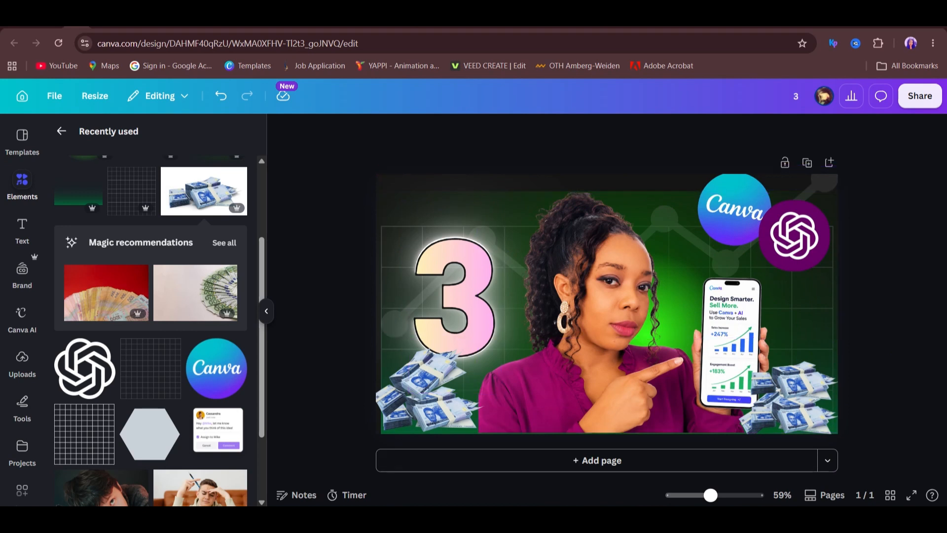
Open the design's download settings, choose PNG as the file type, and close the settings.
{"action": "left_click", "coordinate": [920, 96]}
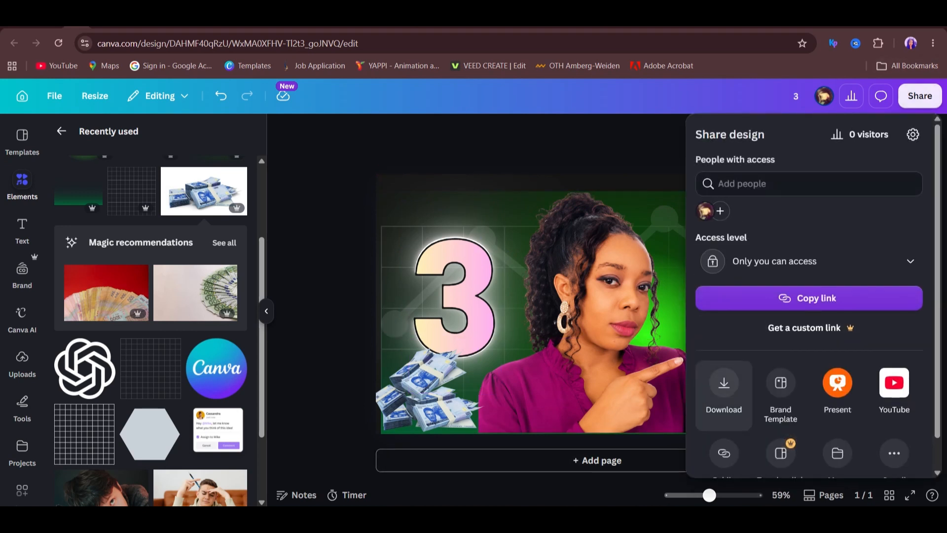
{"action": "left_click", "coordinate": [724, 389]}
{"action": "left_click", "coordinate": [814, 182]}
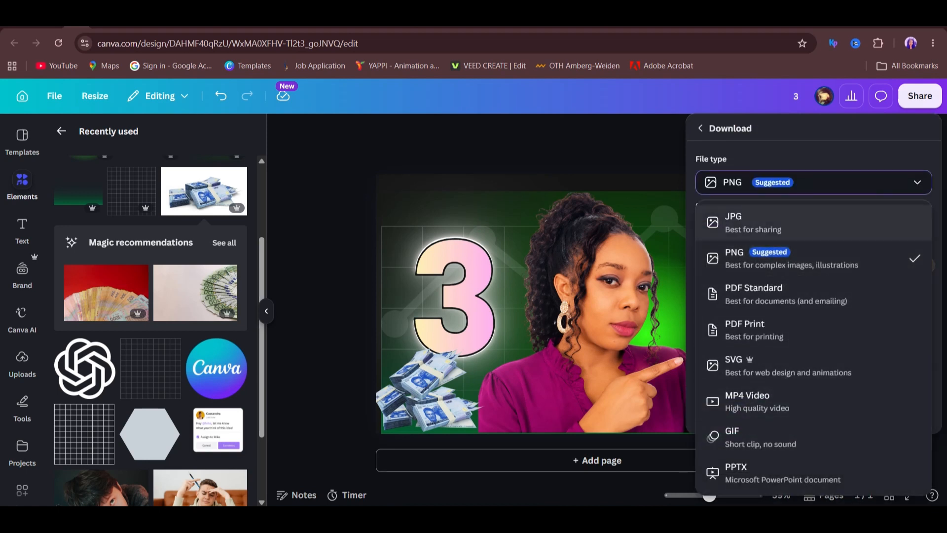
{"action": "left_click", "coordinate": [791, 258]}
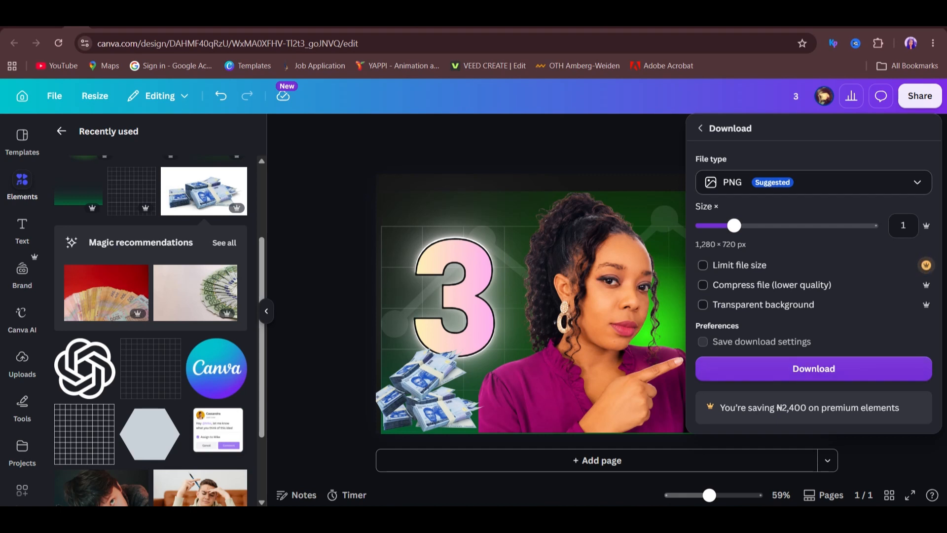
{"action": "key", "text": "Escape"}
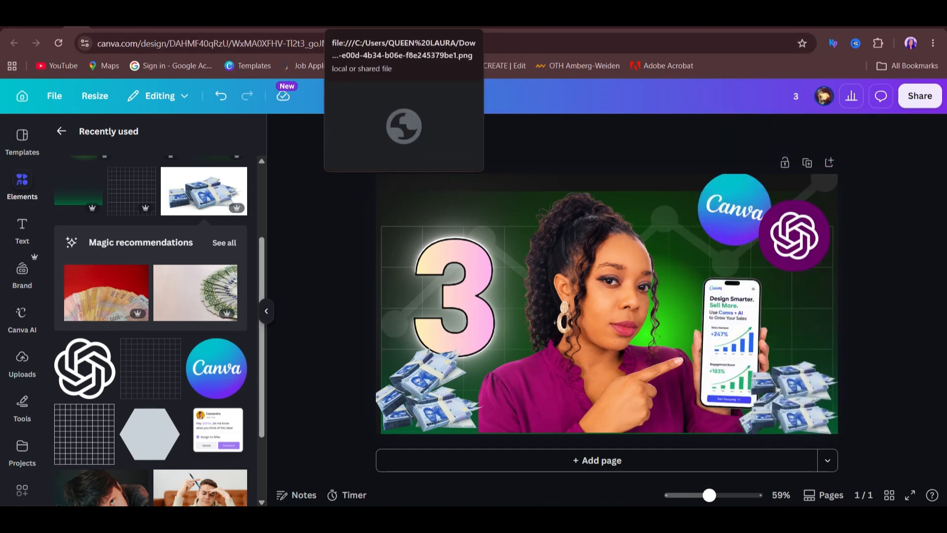
Switch to the ChatGPT conversation and open the generated "Use Canva + AI to Make More Sales!" thumbnail in full view.
{"action": "left_click", "coordinate": [318, 29]}
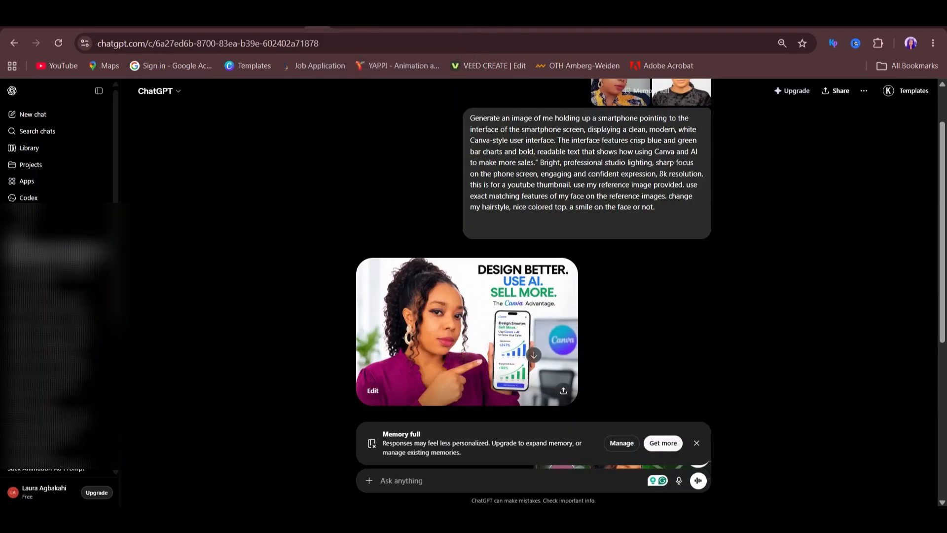
{"action": "scroll", "coordinate": [533, 274], "scroll_direction": "down", "scroll_amount": 3}
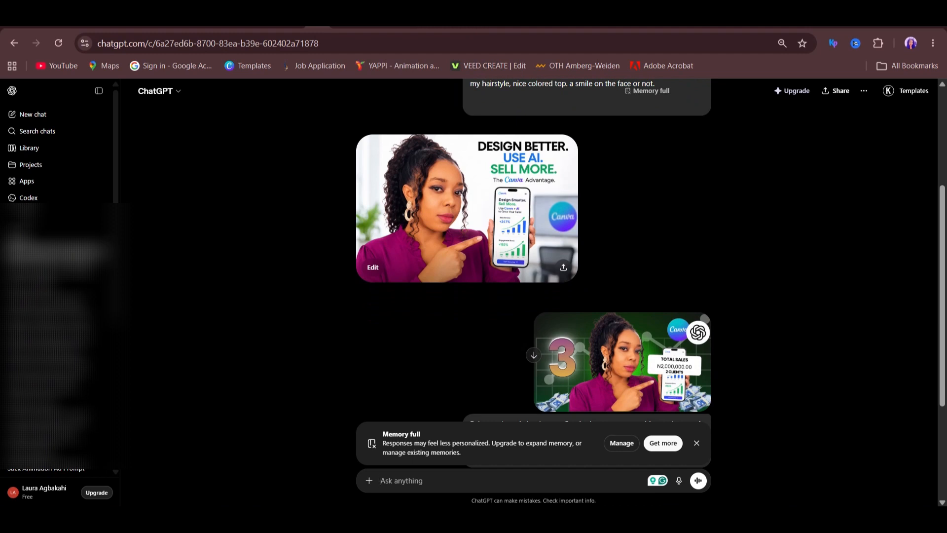
{"action": "scroll", "coordinate": [533, 274], "scroll_direction": "down", "scroll_amount": 1}
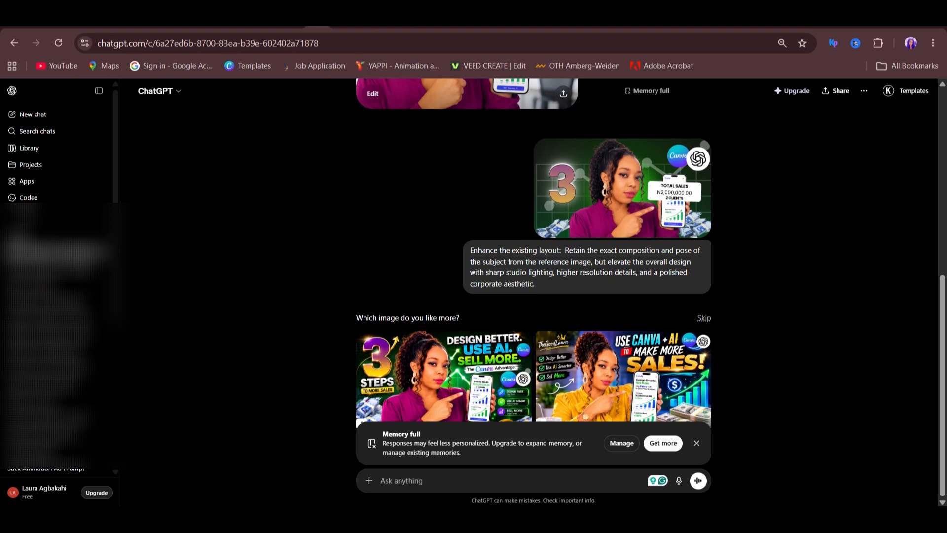
{"action": "left_click", "coordinate": [623, 376]}
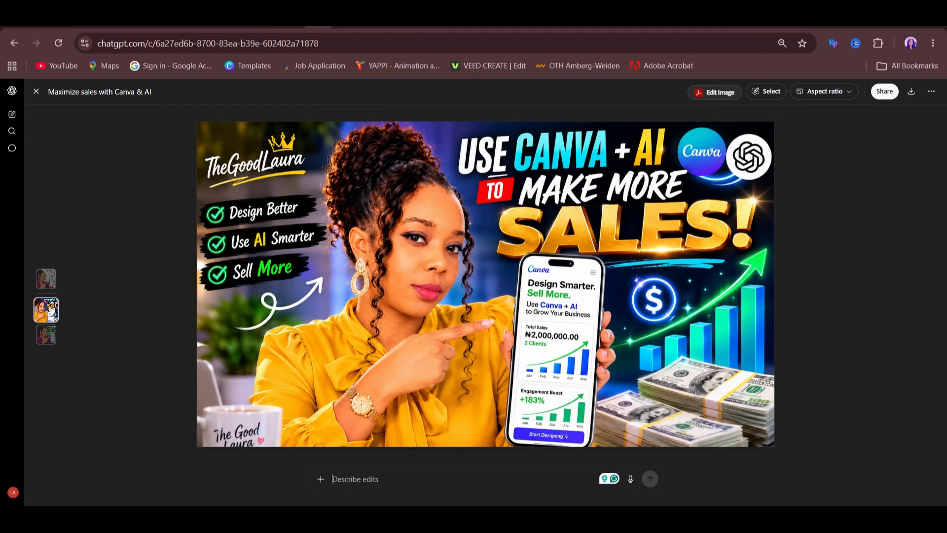
Compare the ChatGPT-generated thumbnails with the Canva design and the YouTube thumbnail examples on Pinterest.
{"action": "key", "text": "Up"}
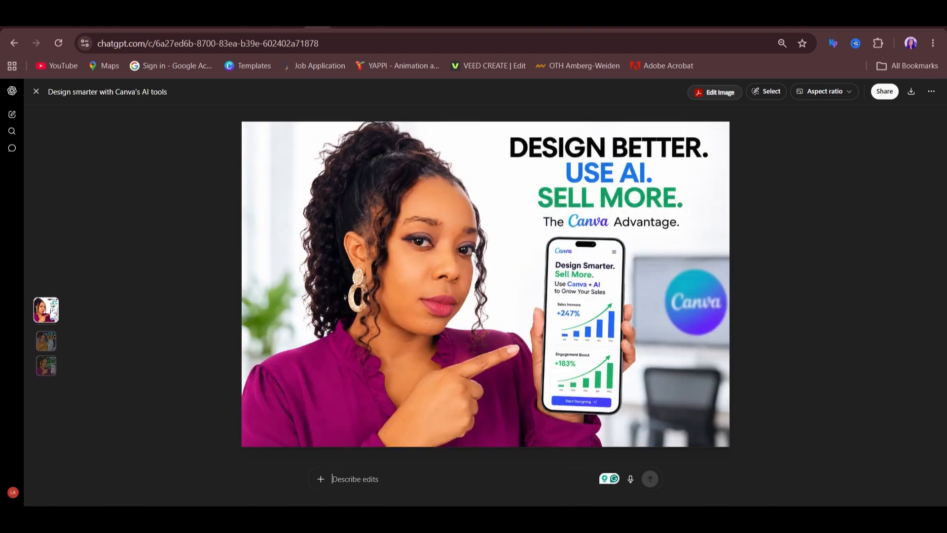
{"action": "key", "text": "Down"}
{"action": "key", "text": "Down"}
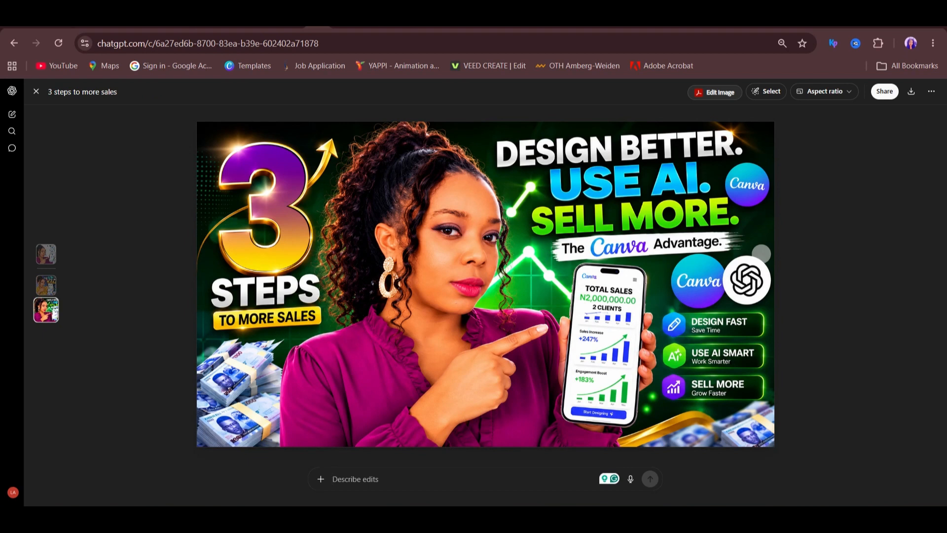
{"action": "scroll", "coordinate": [761, 253], "scroll_direction": "up", "scroll_amount": 1}
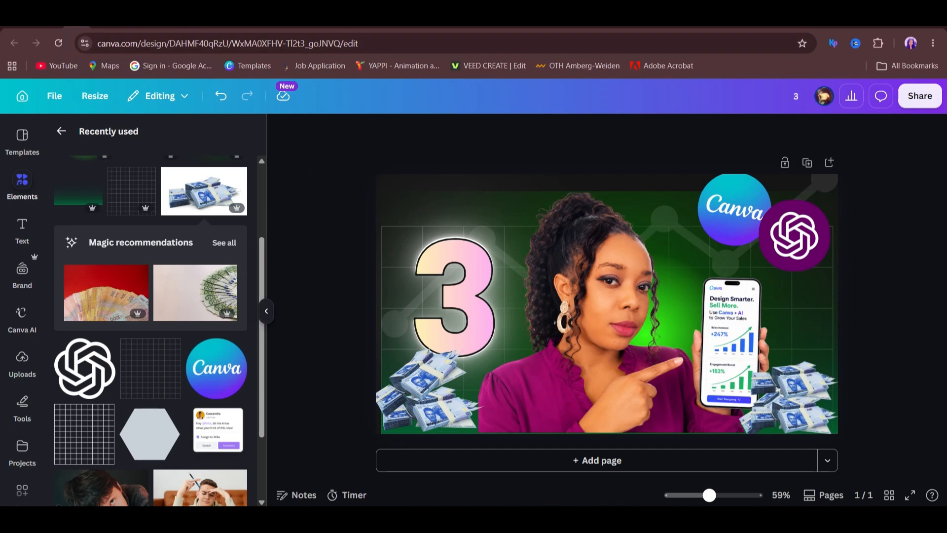
{"action": "left_click", "coordinate": [778, 28]}
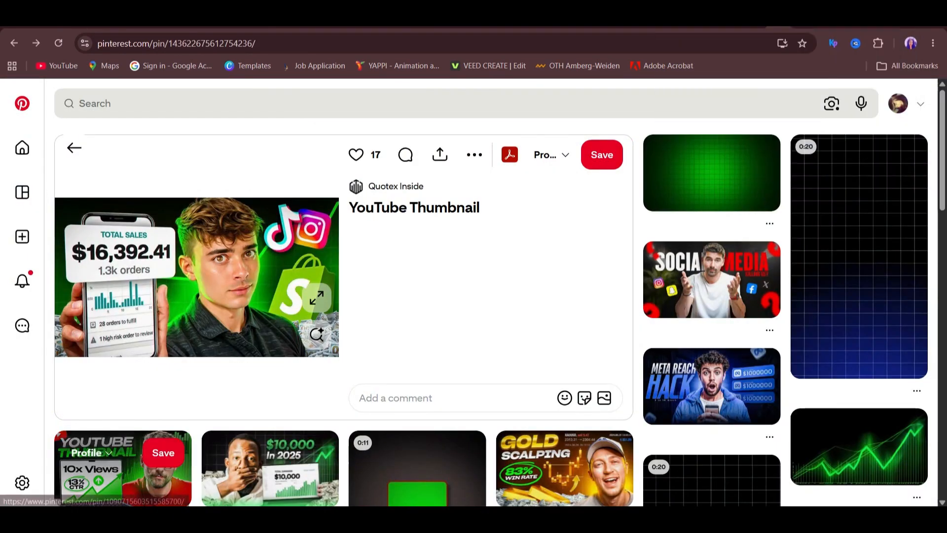
{"action": "scroll", "coordinate": [123, 419], "scroll_direction": "down", "scroll_amount": 2}
{"action": "scroll", "coordinate": [124, 419], "scroll_direction": "down", "scroll_amount": 1}
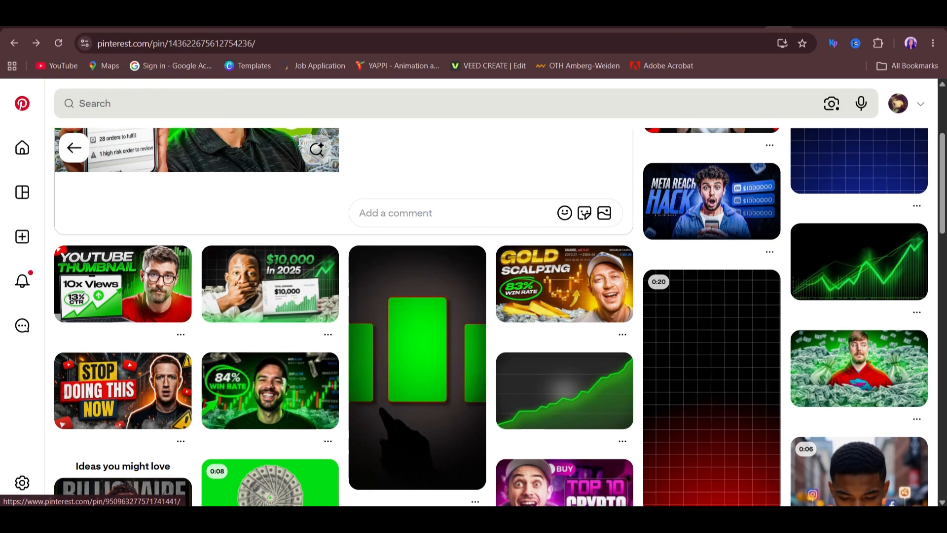
{"action": "left_click", "coordinate": [76, 27]}
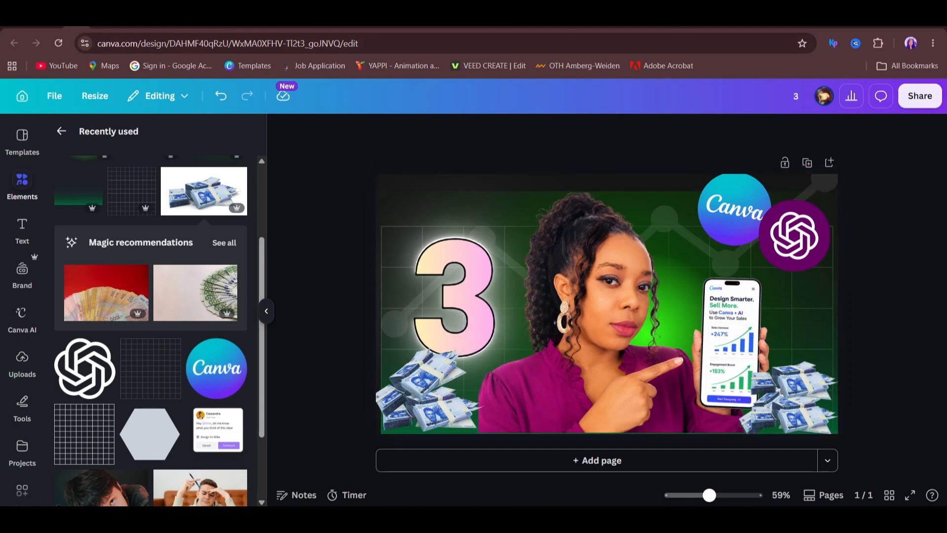
{"action": "left_click", "coordinate": [318, 27]}
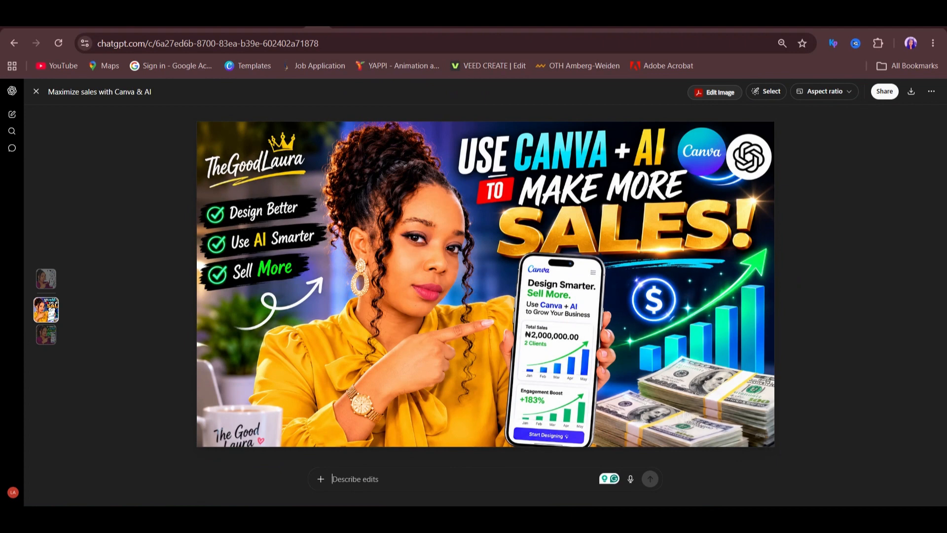
{"action": "scroll", "coordinate": [761, 254], "scroll_direction": "down", "scroll_amount": 1}
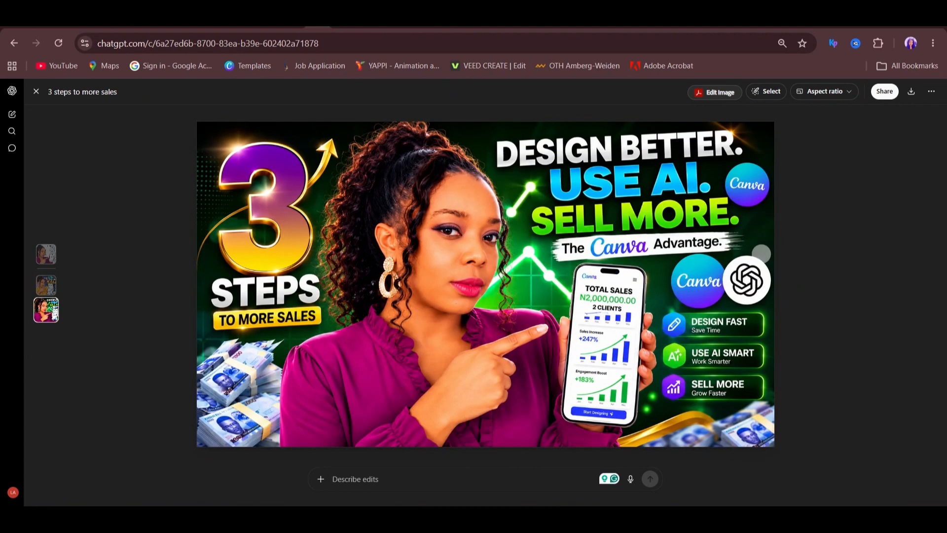
{"action": "scroll", "coordinate": [761, 253], "scroll_direction": "up", "scroll_amount": 1}
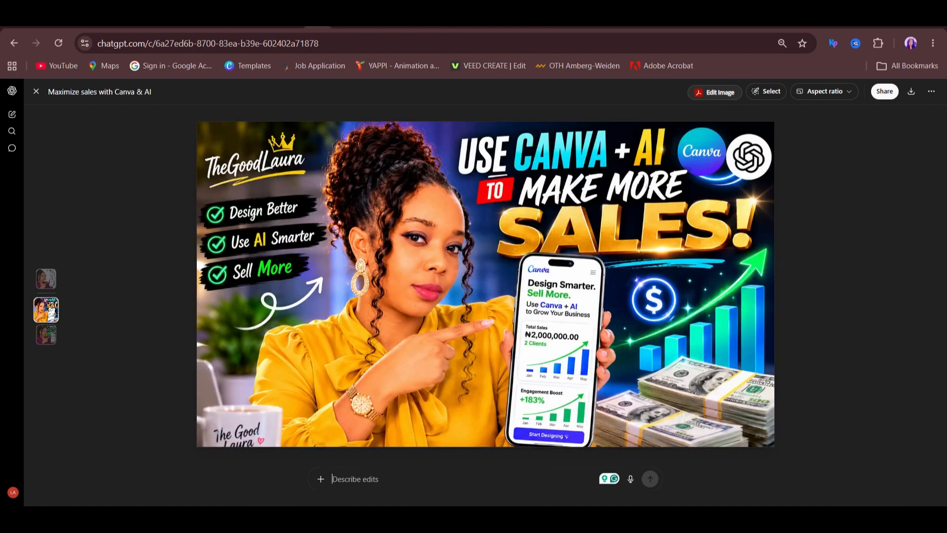
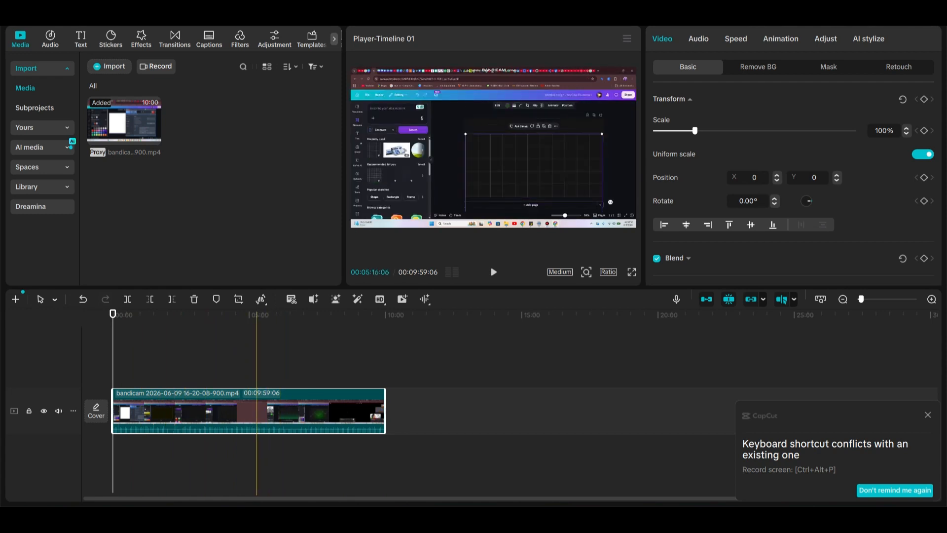
Switch to CapCut and remove the marked repeats and filler words from the screen-recording clip.
{"action": "mouse_move", "coordinate": [261, 299]}
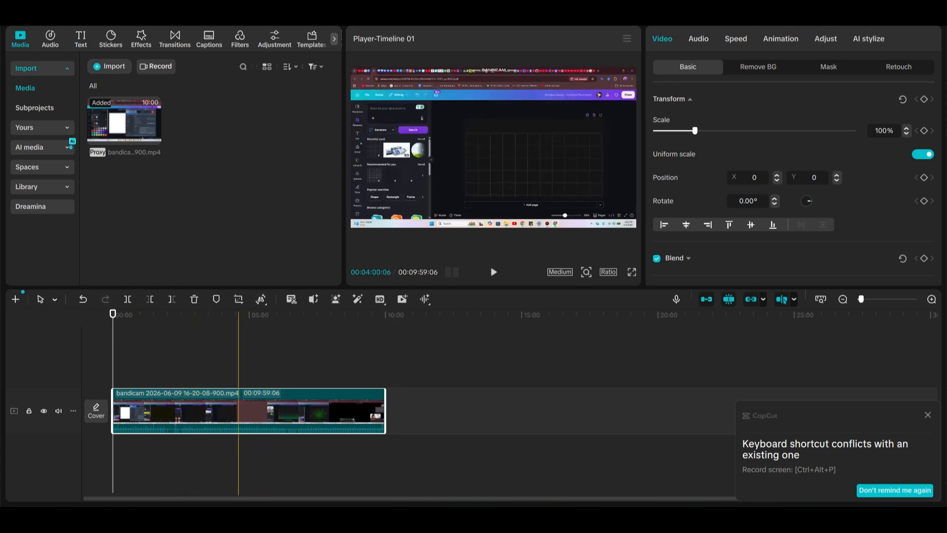
{"action": "left_click", "coordinate": [313, 299]}
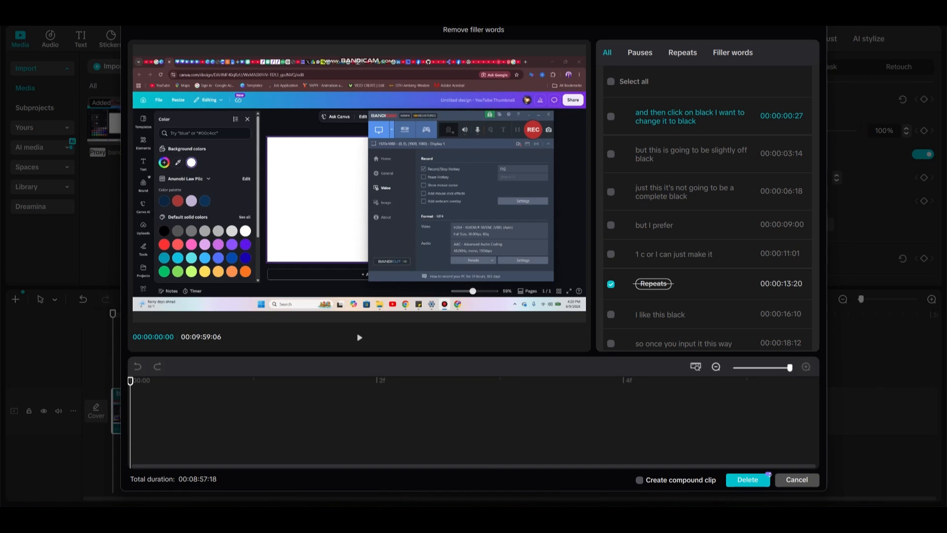
{"action": "left_click", "coordinate": [766, 477]}
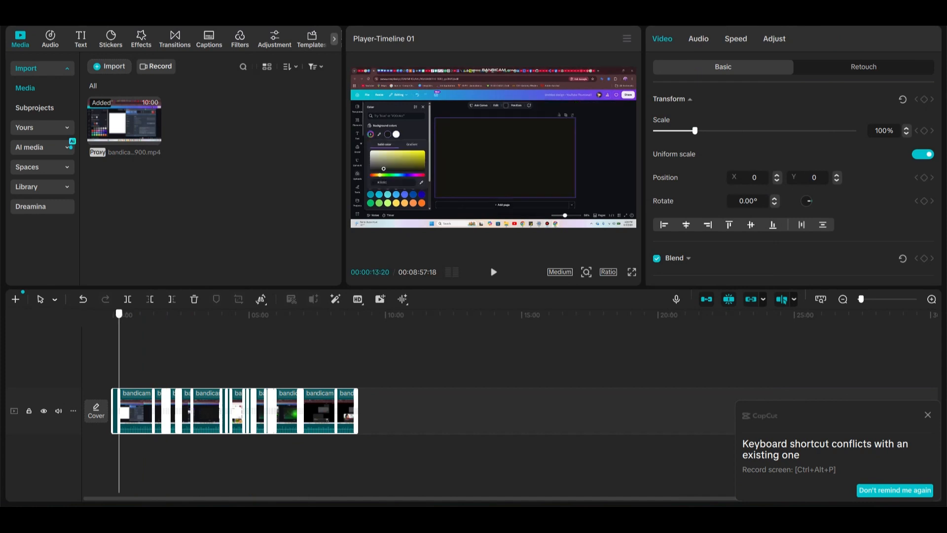
Try extending the end of the first clip segment, undo the trim, and view the segment's audio settings.
{"action": "mouse_move", "coordinate": [113, 314]}
{"action": "left_mouse_down"}
{"action": "mouse_move", "coordinate": [357, 313]}
{"action": "mouse_move", "coordinate": [113, 313]}
{"action": "left_mouse_up"}
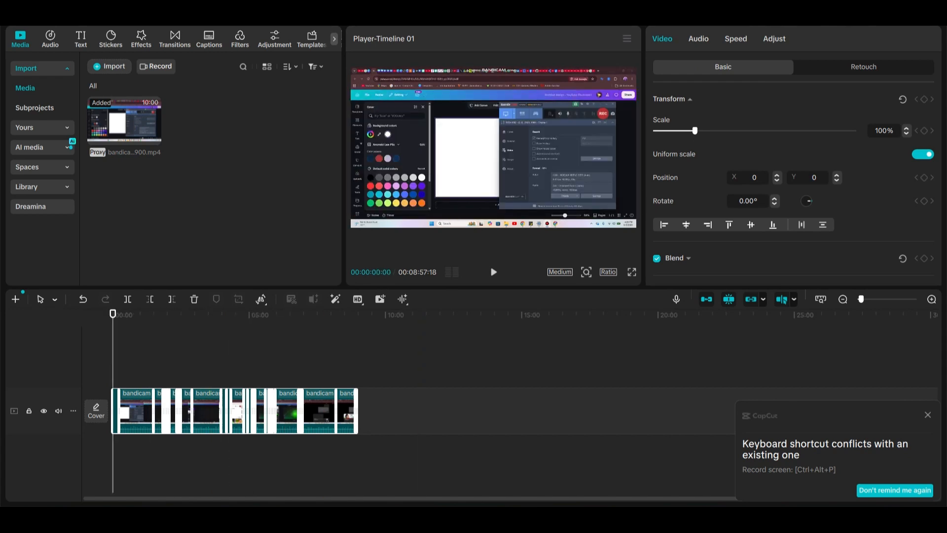
{"action": "scroll", "coordinate": [234, 411], "scroll_direction": "up", "scroll_amount": 4}
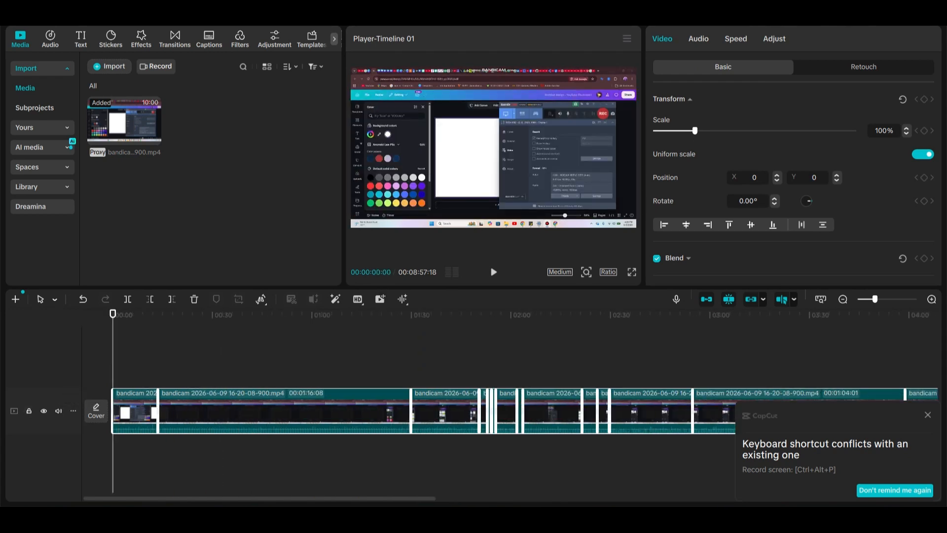
{"action": "left_click", "coordinate": [154, 414]}
{"action": "left_click_drag", "start_coordinate": [158, 411], "coordinate": [167, 412]}
{"action": "key", "text": "ctrl+z"}
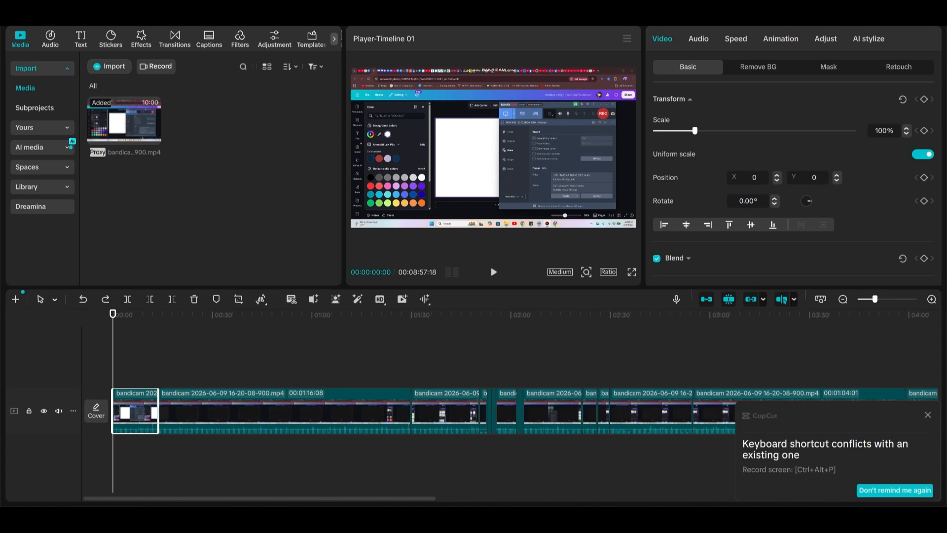
{"action": "left_click", "coordinate": [698, 38]}
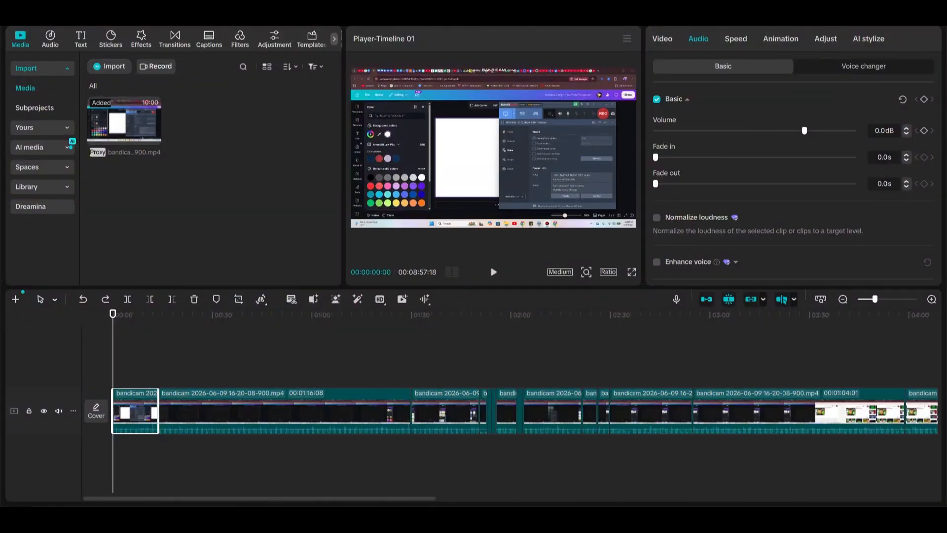
Add a transform keyframe at 00:03:41:00 to the clip segment showing the Pinterest thumbnail page.
{"action": "left_click", "coordinate": [333, 355]}
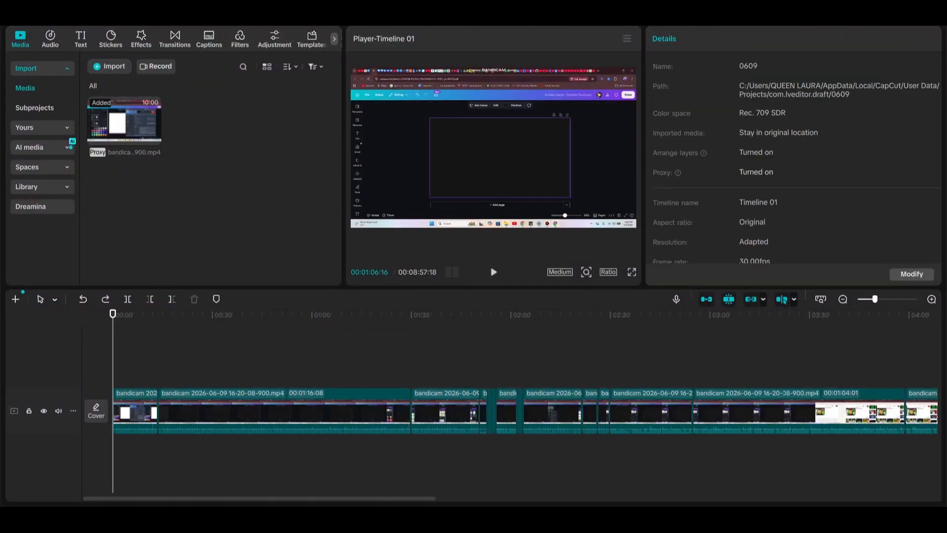
{"action": "left_click", "coordinate": [327, 355]}
{"action": "left_click", "coordinate": [268, 355]}
{"action": "left_click", "coordinate": [437, 355]}
{"action": "left_click", "coordinate": [704, 355]}
{"action": "left_click", "coordinate": [754, 355]}
{"action": "left_click", "coordinate": [792, 355]}
{"action": "left_click", "coordinate": [837, 355]}
{"action": "left_click", "coordinate": [846, 355]}
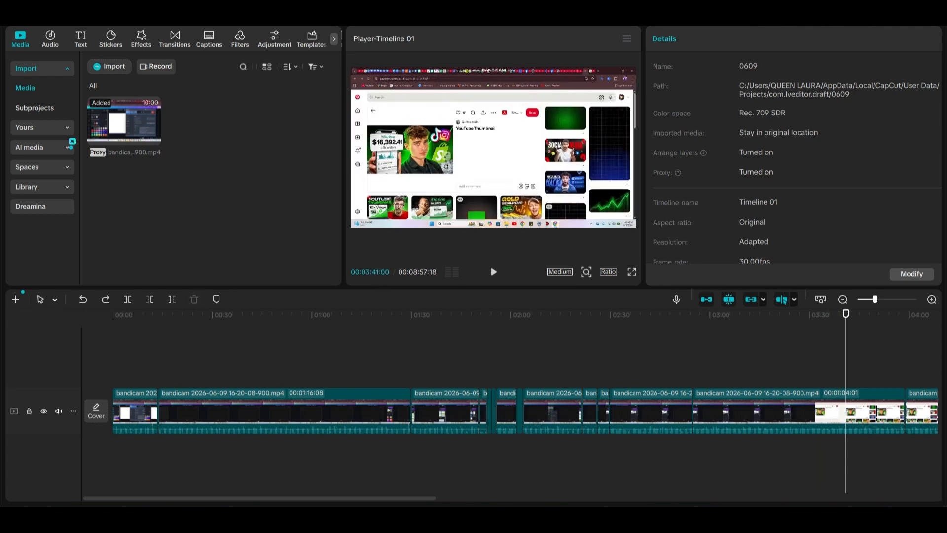
{"action": "left_click", "coordinate": [844, 411]}
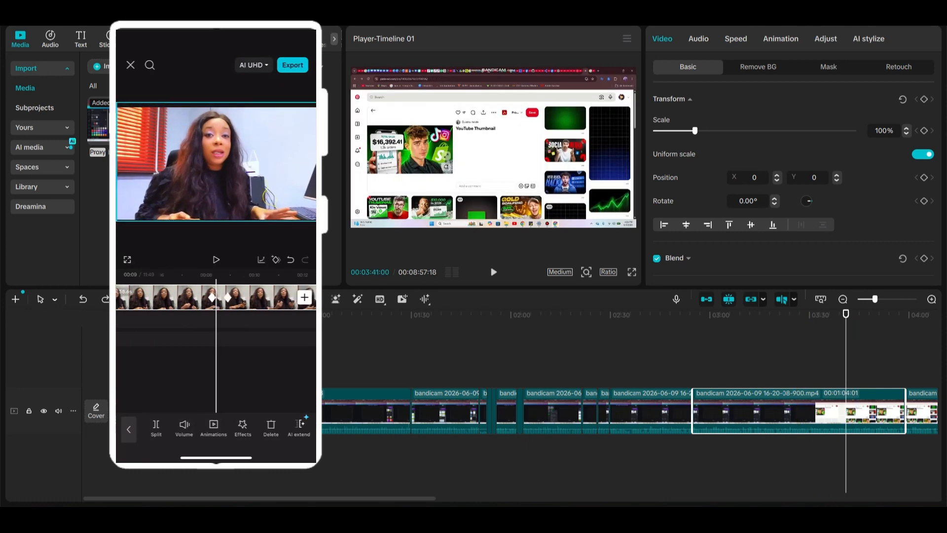
{"action": "left_click", "coordinate": [924, 99]}
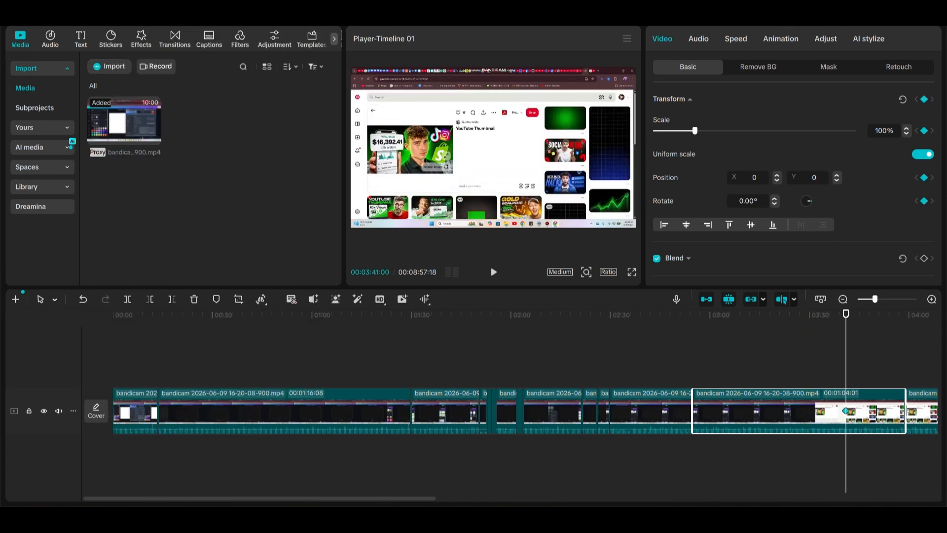
Around 00:03:43, scale the clip to 208% and shift it horizontally to X 1824, framing the Pinterest thumbnail.
{"action": "left_click_drag", "start_coordinate": [846, 313], "coordinate": [854, 313]}
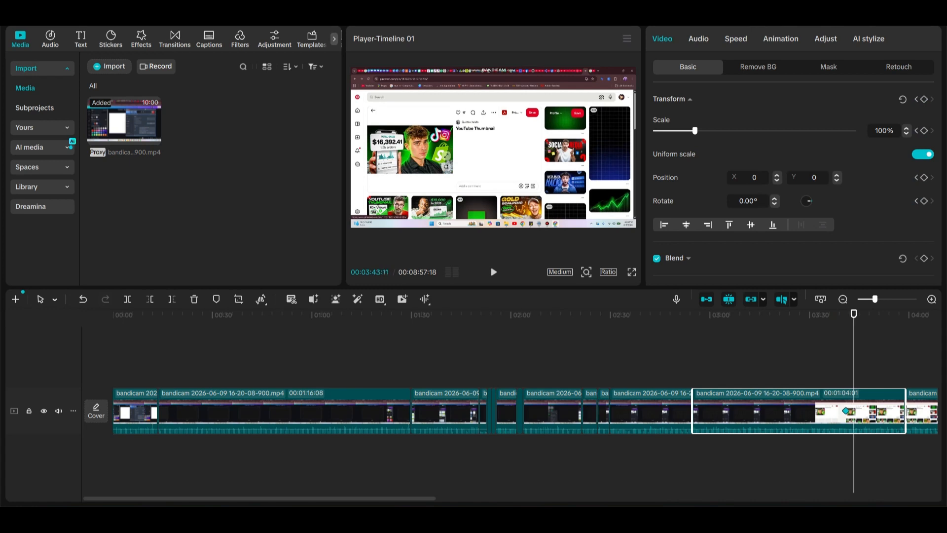
{"action": "left_click_drag", "start_coordinate": [694, 130], "coordinate": [719, 131]}
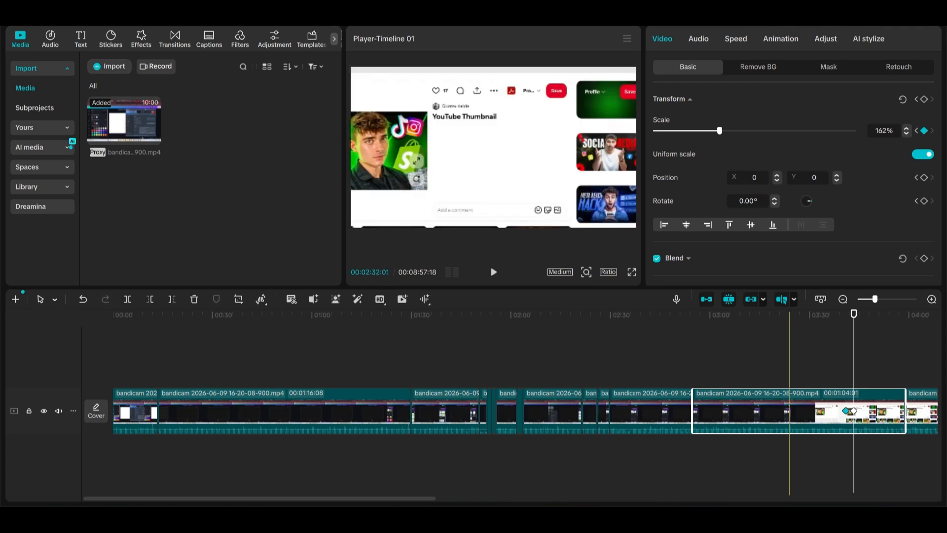
{"action": "left_click", "coordinate": [860, 357]}
{"action": "left_click_drag", "start_coordinate": [493, 147], "coordinate": [520, 147]}
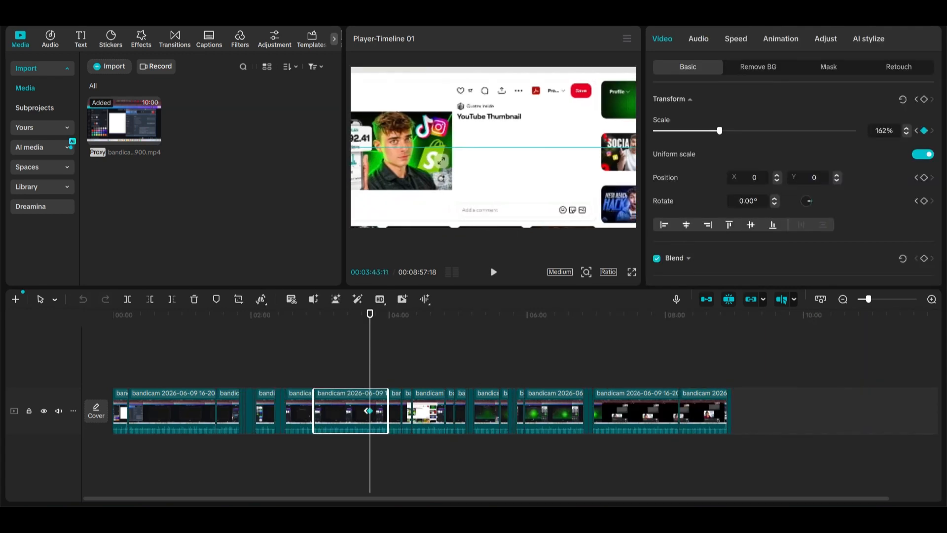
{"action": "left_click_drag", "start_coordinate": [720, 130], "coordinate": [738, 131]}
{"action": "left_click_drag", "start_coordinate": [493, 147], "coordinate": [569, 147]}
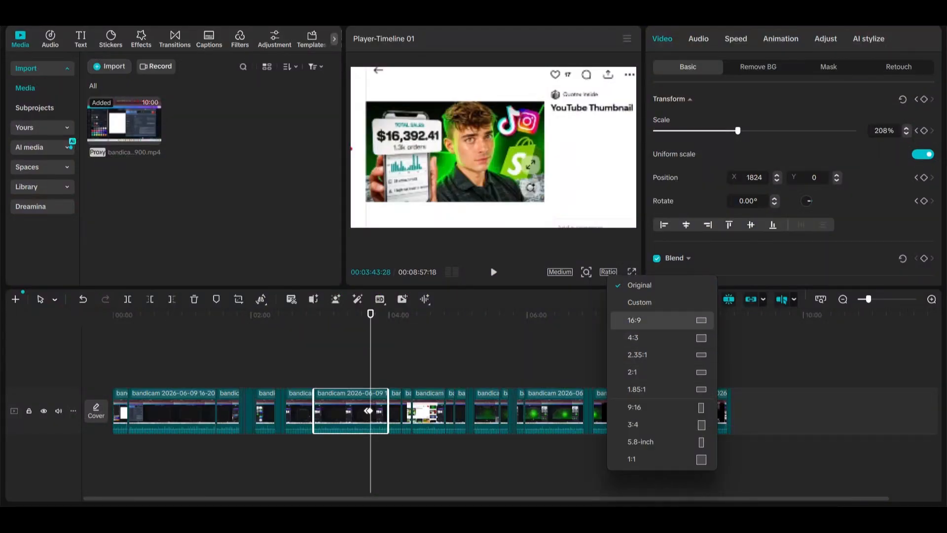
Try the 9:16 aspect ratio for the project and set it to 16:9.
{"action": "left_click", "coordinate": [636, 320]}
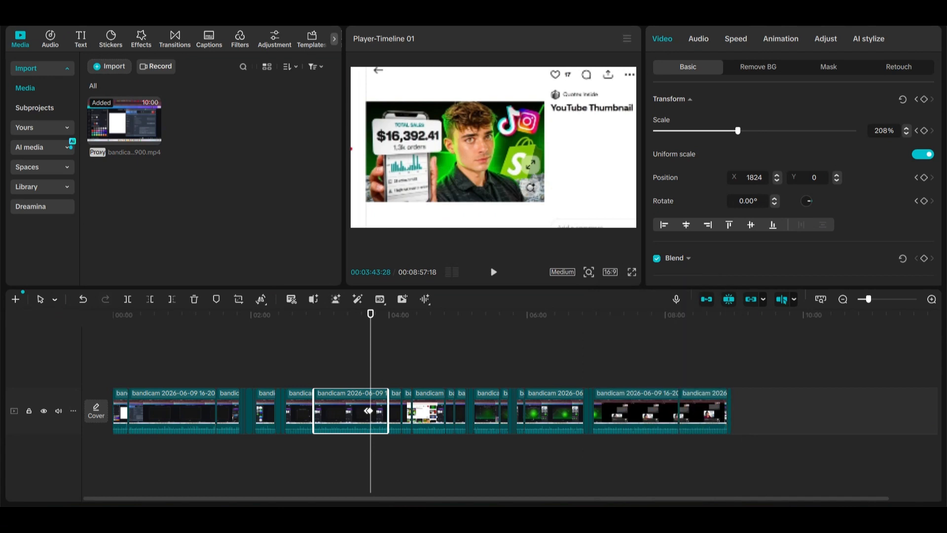
{"action": "left_click", "coordinate": [610, 271]}
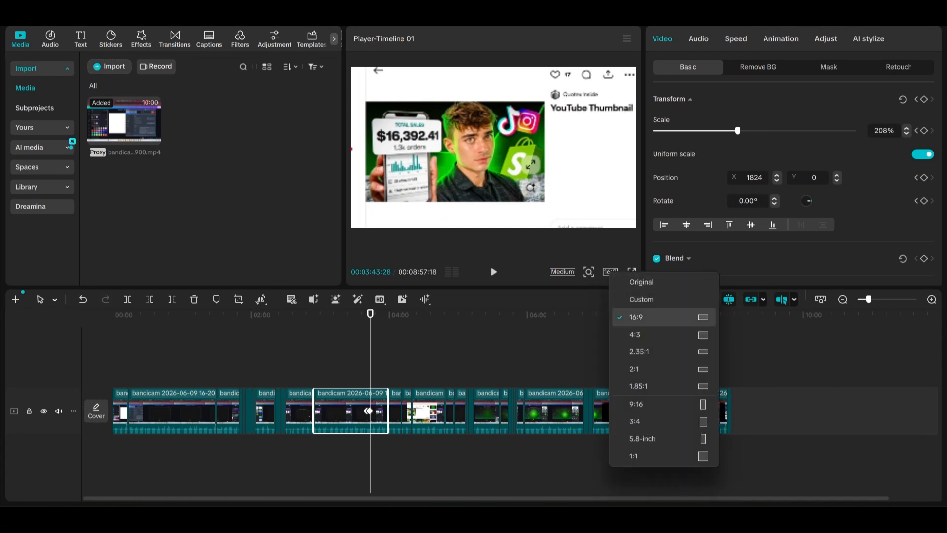
{"action": "left_click", "coordinate": [641, 404]}
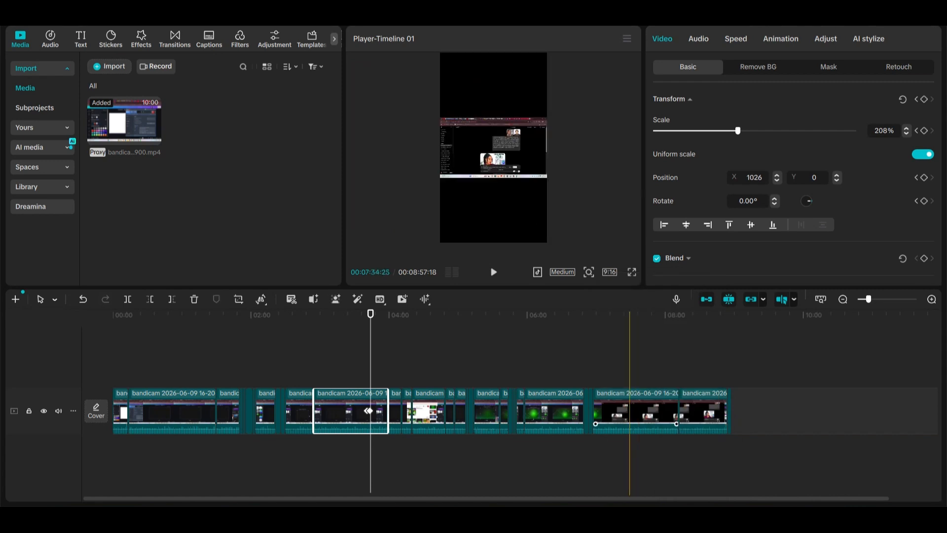
{"action": "left_click", "coordinate": [609, 272]}
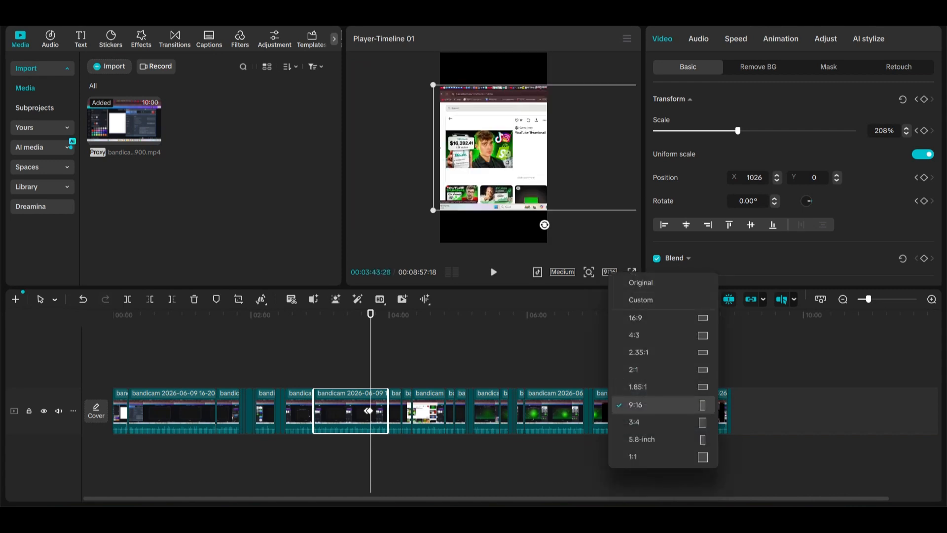
{"action": "left_click", "coordinate": [636, 318]}
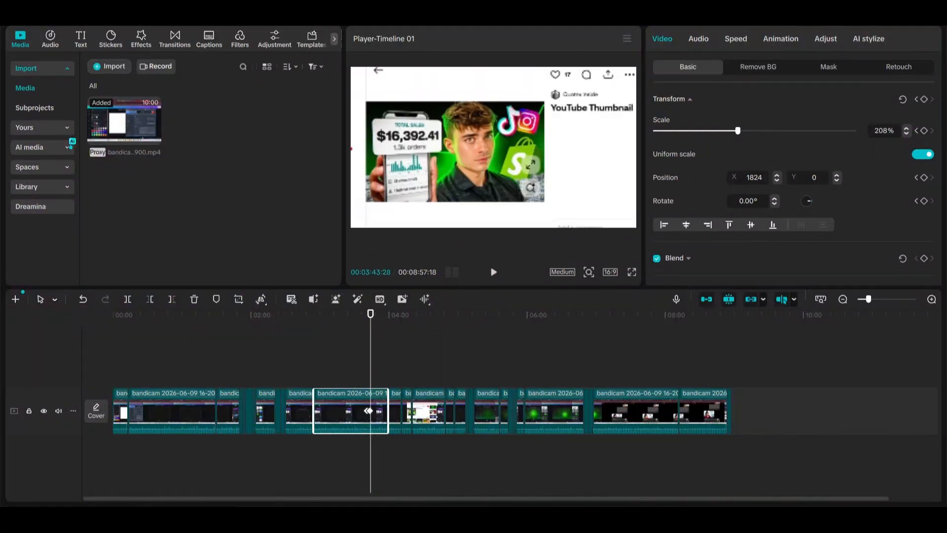
Try overlaying a full copy of the recording on a second track, scaled to 97%, and delete the overlay.
{"action": "left_click_drag", "start_coordinate": [153, 446], "coordinate": [129, 372]}
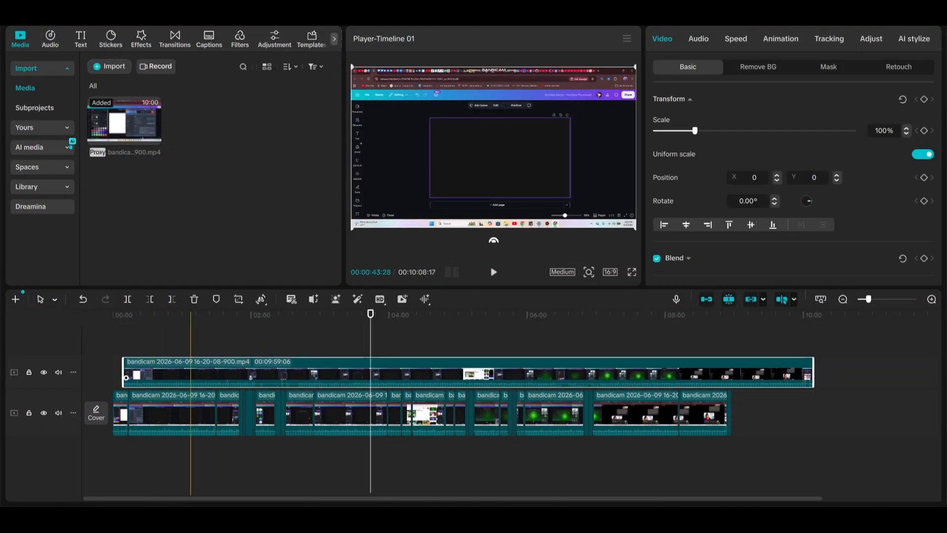
{"action": "mouse_move", "coordinate": [222, 372]}
{"action": "left_mouse_down"}
{"action": "mouse_move", "coordinate": [250, 340]}
{"action": "mouse_move", "coordinate": [235, 372]}
{"action": "left_mouse_up"}
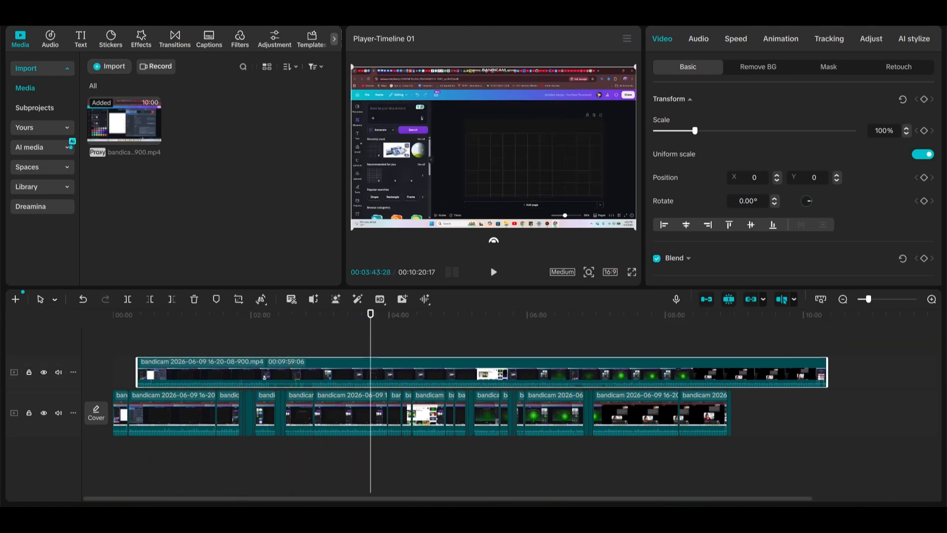
{"action": "mouse_move", "coordinate": [694, 130]}
{"action": "left_mouse_down"}
{"action": "mouse_move", "coordinate": [665, 130]}
{"action": "mouse_move", "coordinate": [694, 131]}
{"action": "left_mouse_up"}
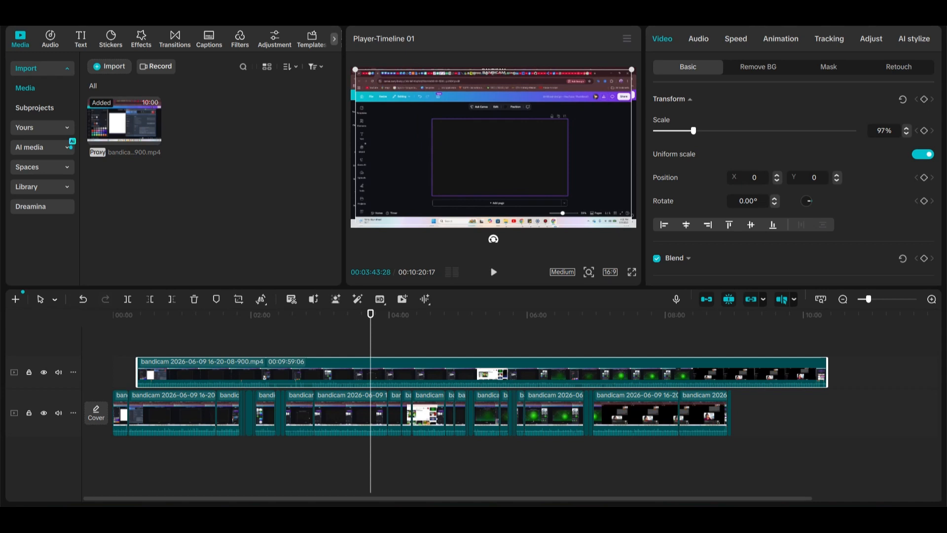
{"action": "key", "text": "Delete"}
Examine the audio, text and video effects libraries and move the playhead to 00:05:50:15.
{"action": "left_click", "coordinate": [192, 315]}
{"action": "left_click", "coordinate": [240, 314]}
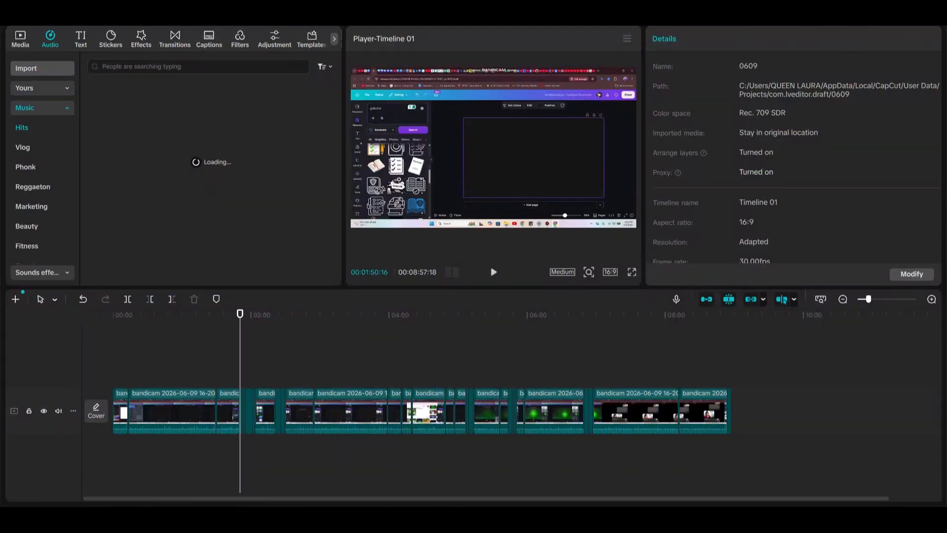
{"action": "left_click", "coordinate": [81, 39]}
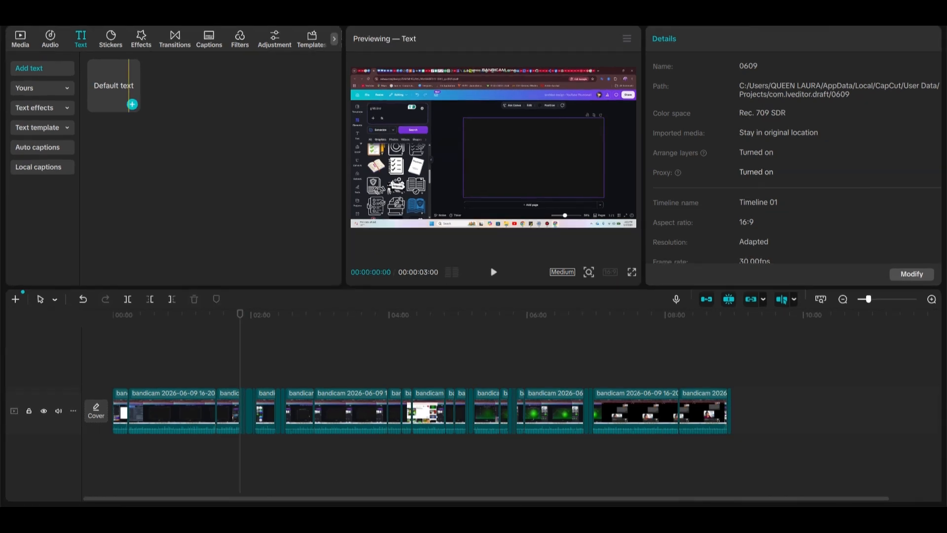
{"action": "left_click", "coordinate": [141, 41]}
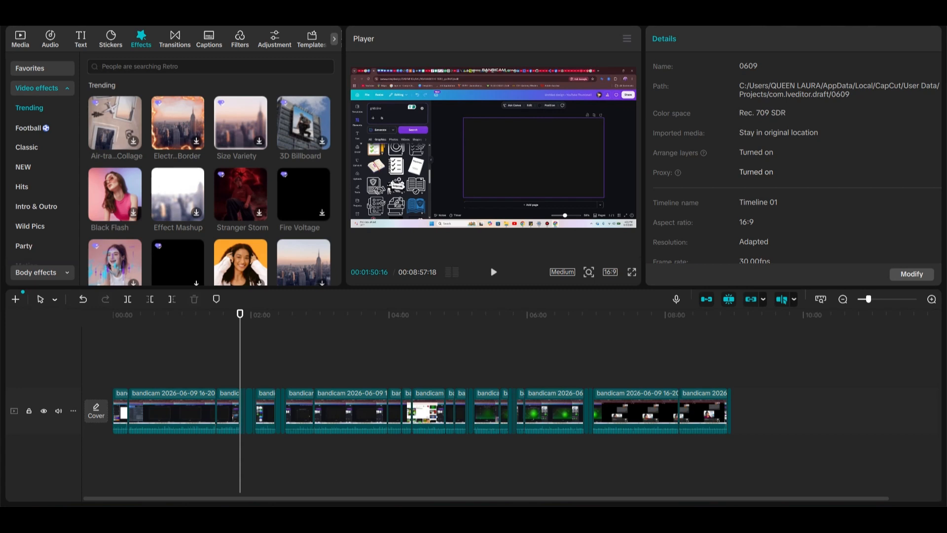
{"action": "left_click_drag", "start_coordinate": [236, 313], "coordinate": [516, 313]}
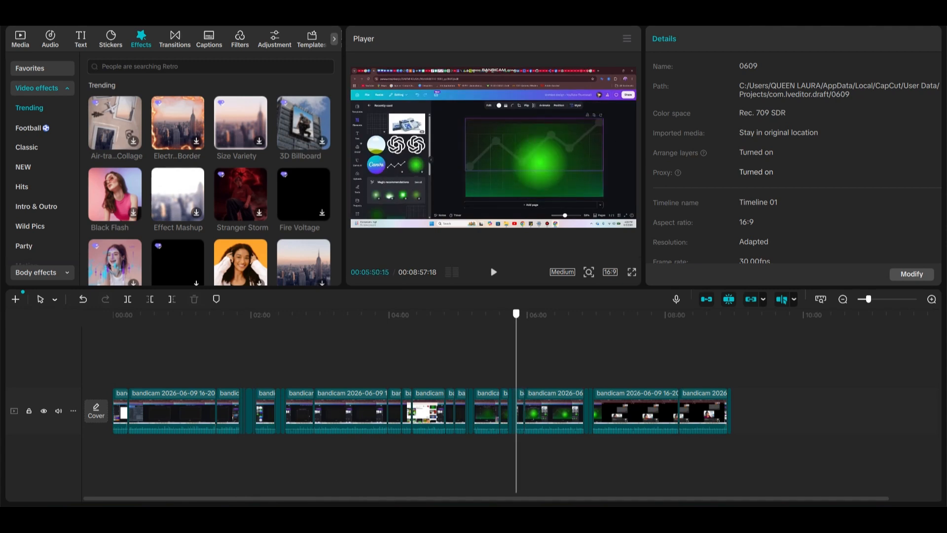